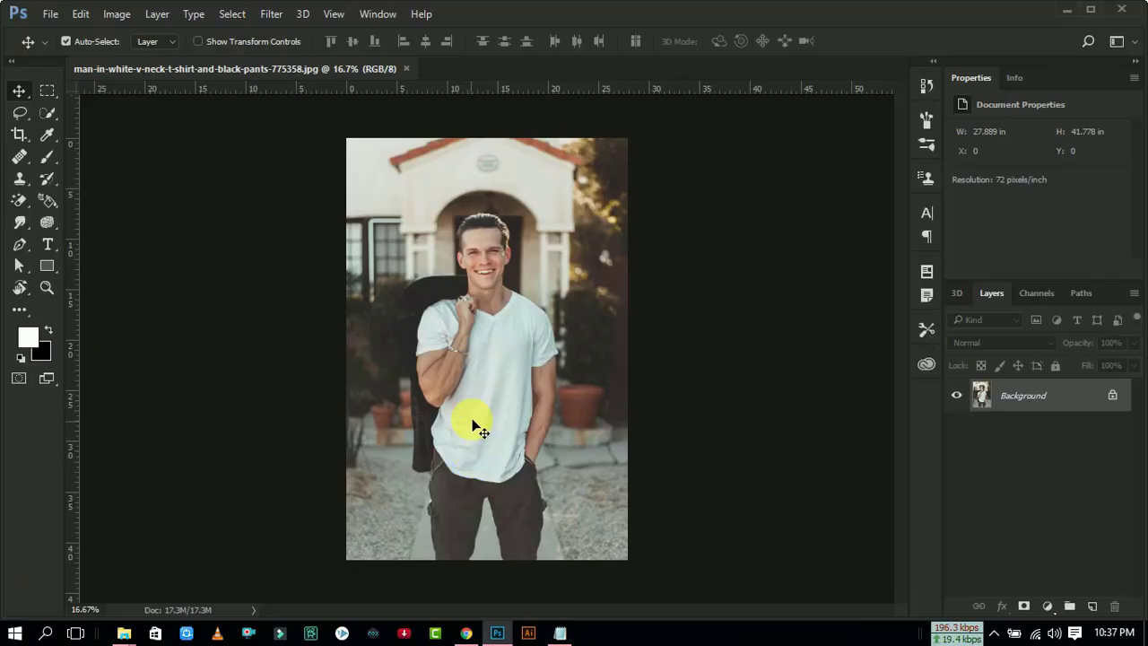
Step: Zoom in on the man-in-white-v-neck-t-shirt photo
scroll(471, 413, "up", 3)
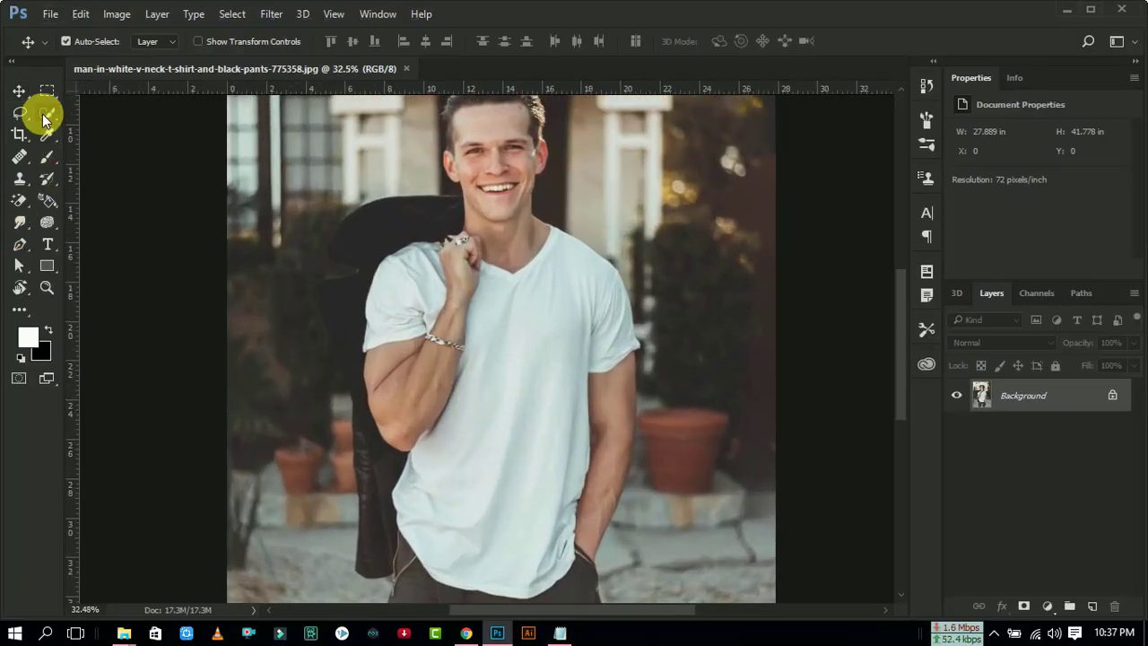
Step: Paint a Quick Selection across the T-shirt with a 37 px brush
left_click(47, 113)
scroll(385, 269, "down", 2)
scroll(482, 376, "up", 2)
scroll(482, 377, "up", 2)
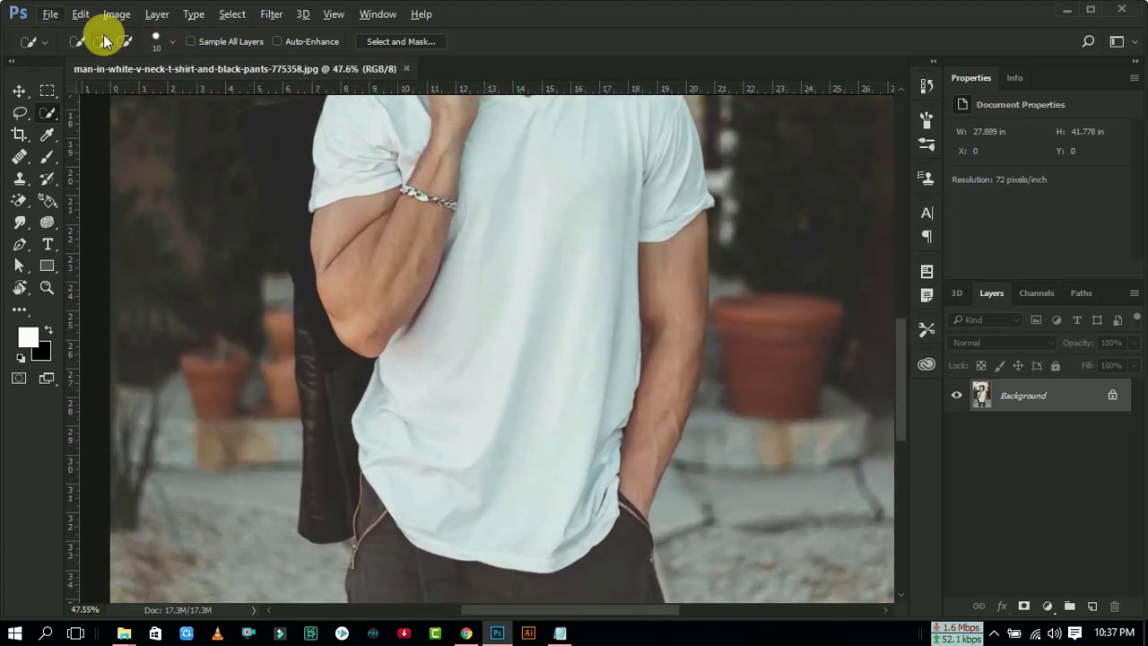
left_click(168, 41)
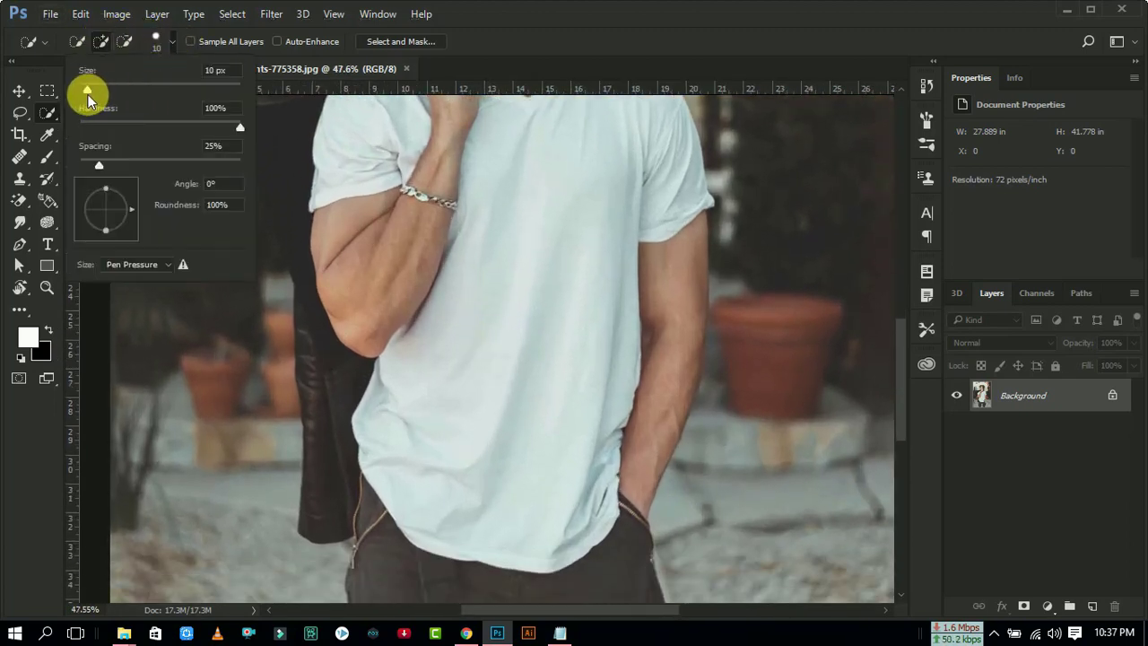
left_click_drag(88, 94, 108, 93)
key("Return")
left_click_drag(521, 299, 492, 457)
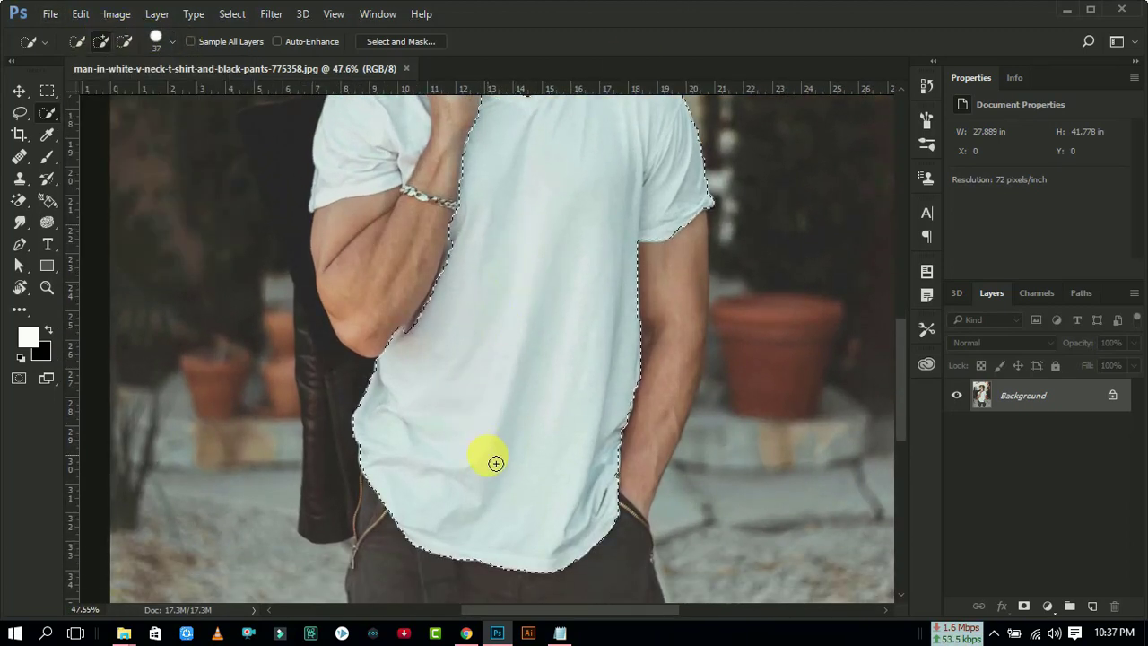
Step: Refine the selection edges along the shoulder and lower arm with a smaller brush
scroll(548, 392, "up", 1)
scroll(612, 241, "up", 2)
scroll(473, 259, "up", 3)
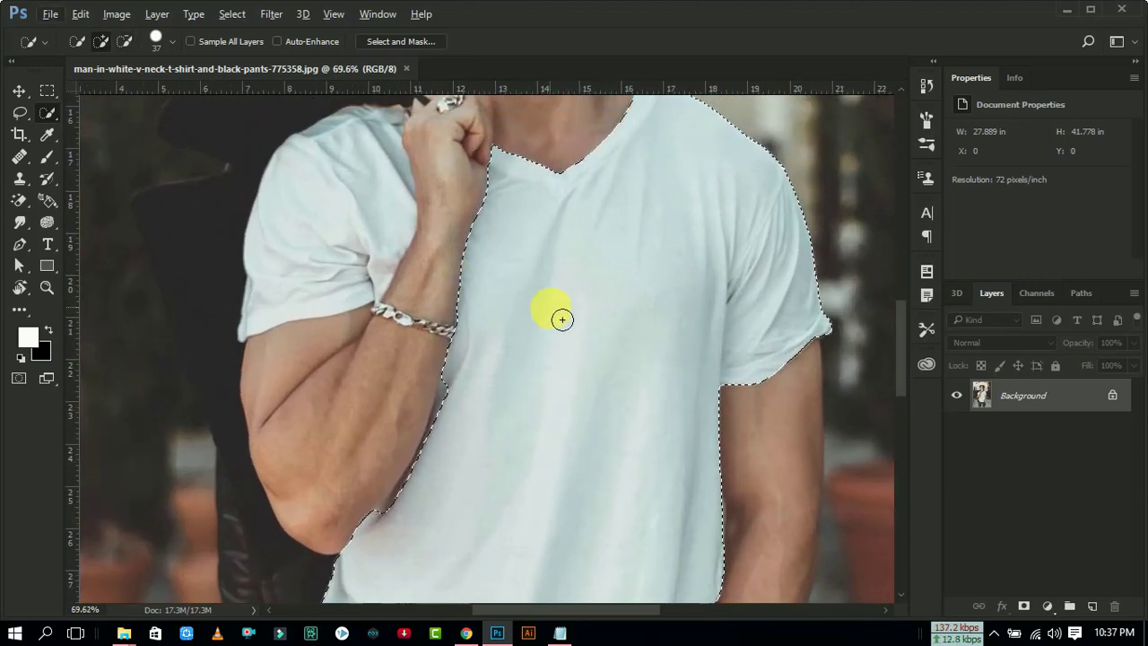
scroll(561, 314, "up", 2)
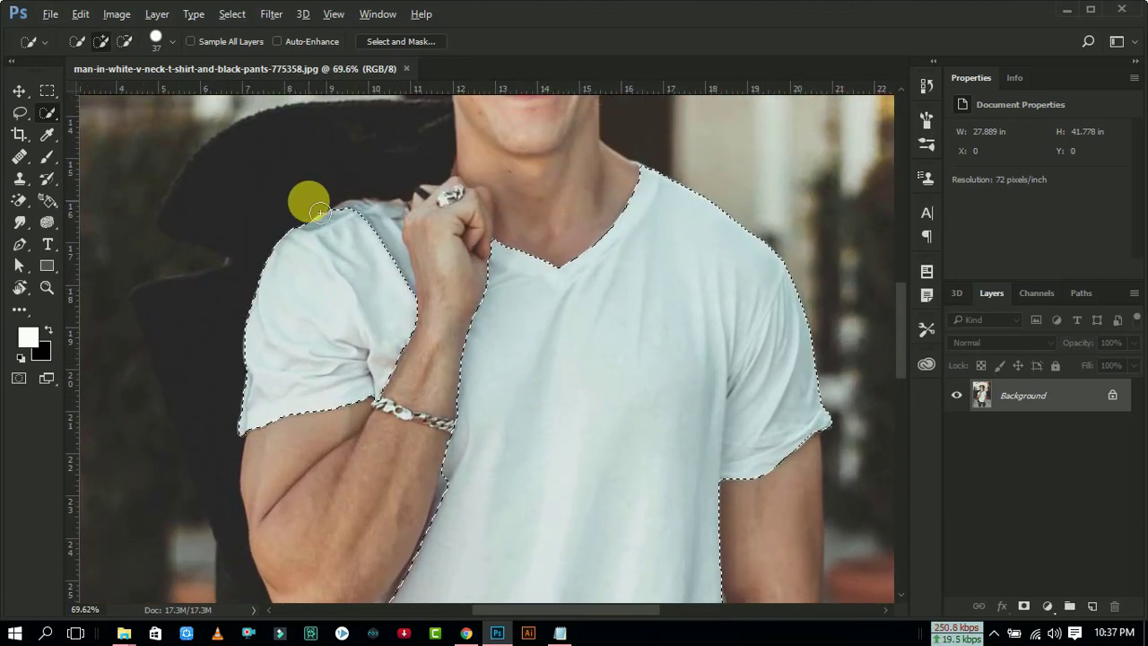
scroll(318, 208, "up", 2)
scroll(377, 265, "up", 2)
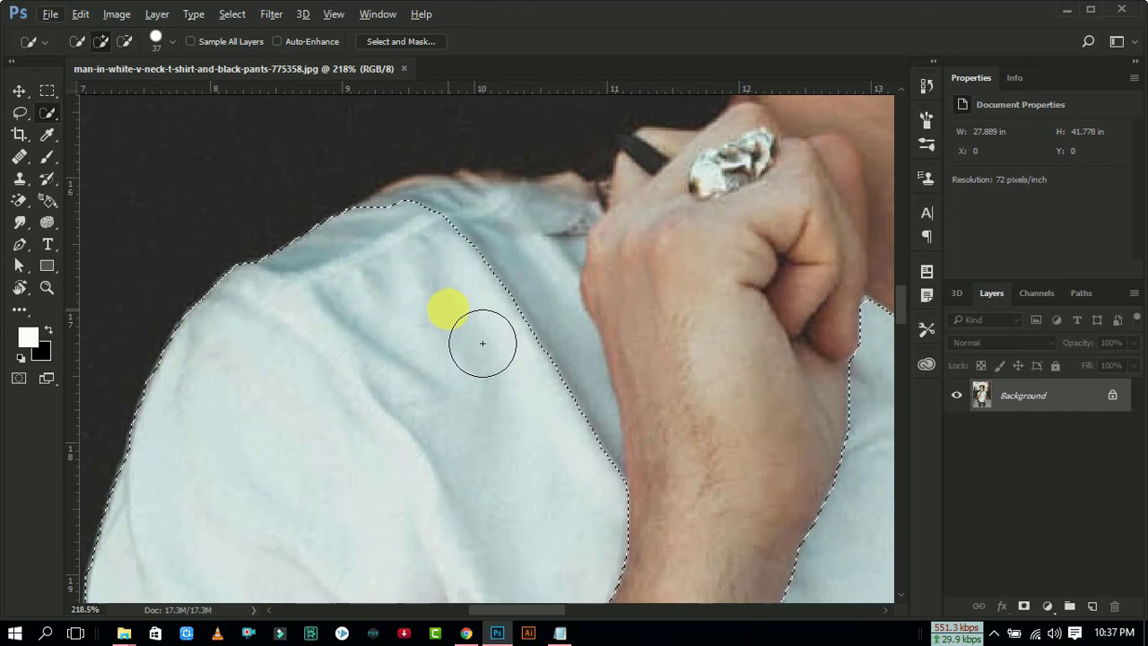
key("bracketleft")
key("bracketleft")
key("bracketleft")
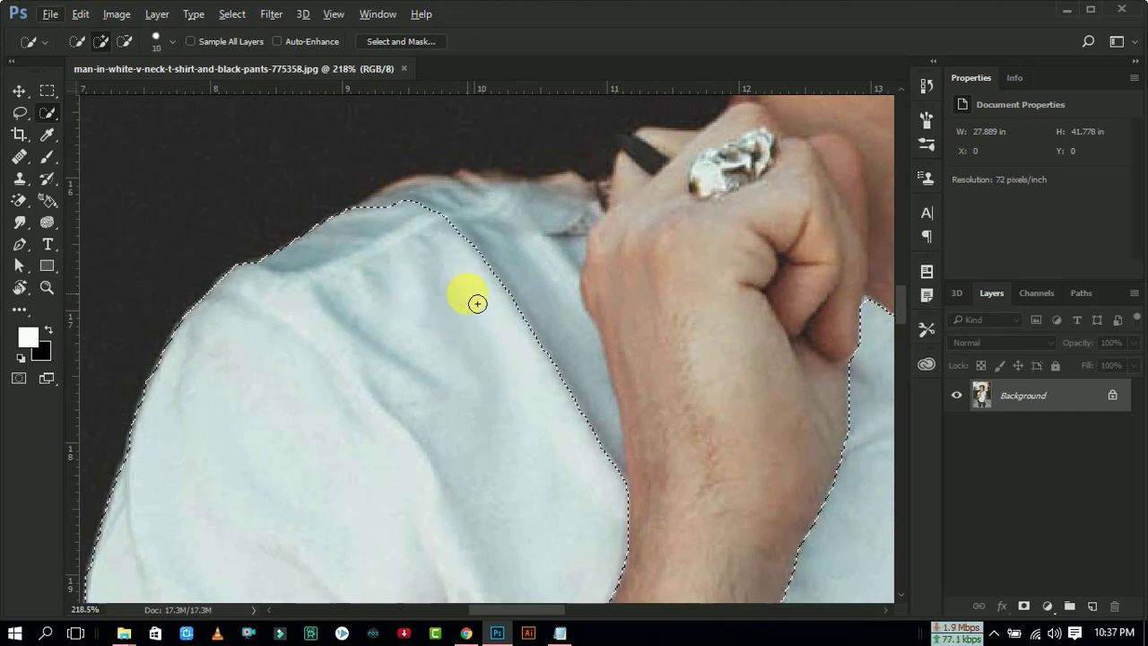
left_click_drag(477, 303, 488, 272)
scroll(499, 223, "down", 2)
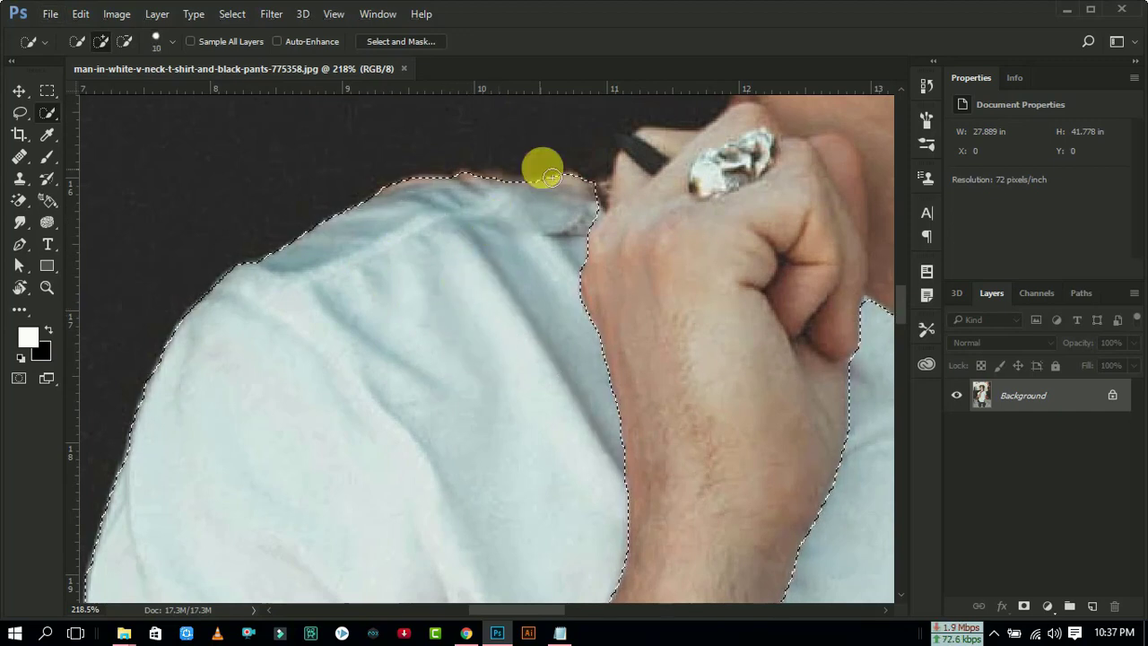
scroll(551, 245, "down", 2)
scroll(551, 246, "down", 2)
scroll(515, 224, "down", 2)
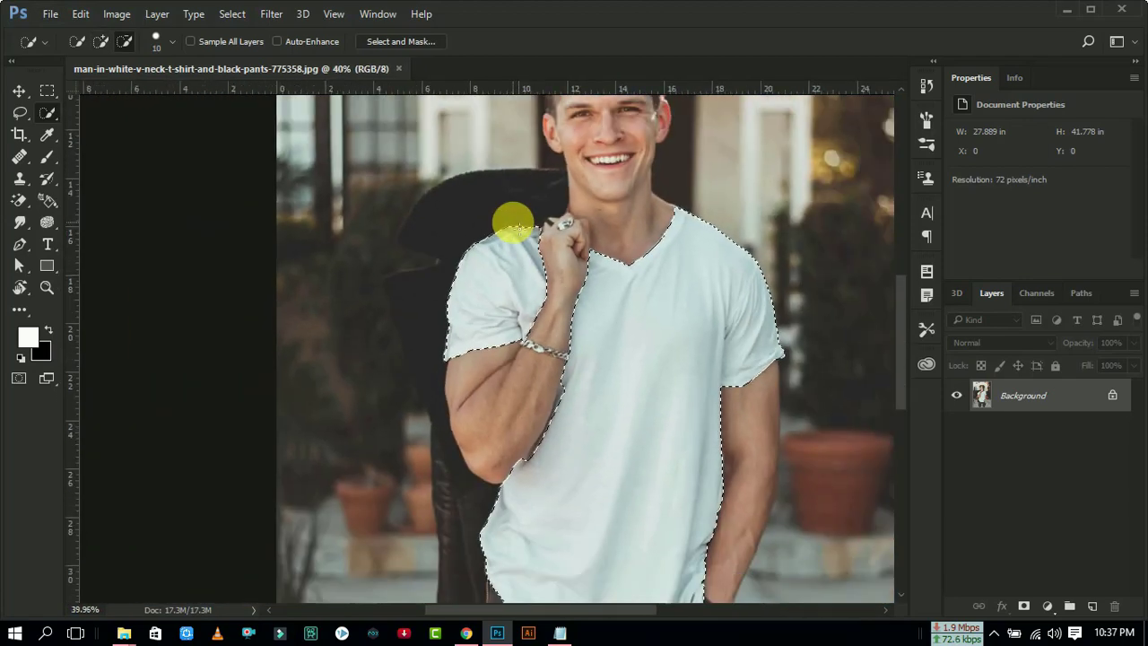
scroll(646, 473, "up", 3)
scroll(448, 418, "up", 3)
scroll(464, 399, "up", 1)
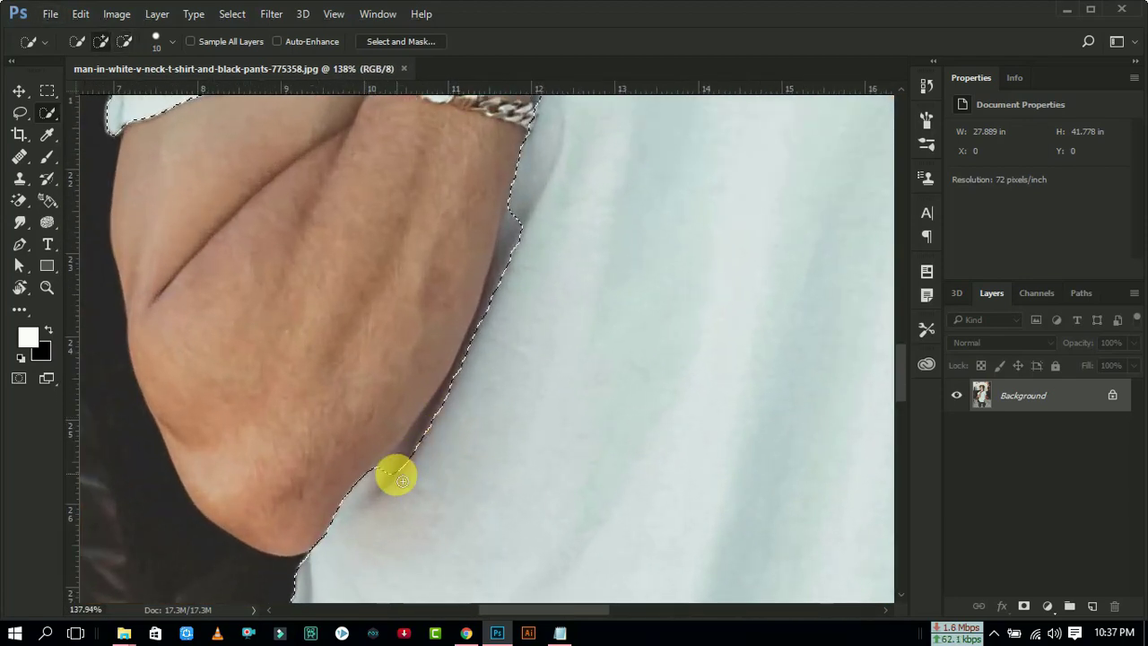
left_click_drag(464, 399, 404, 454)
Step: Tidy the selection edge around the hand and bracelet
scroll(488, 502, "down", 2)
scroll(488, 493, "up", 2)
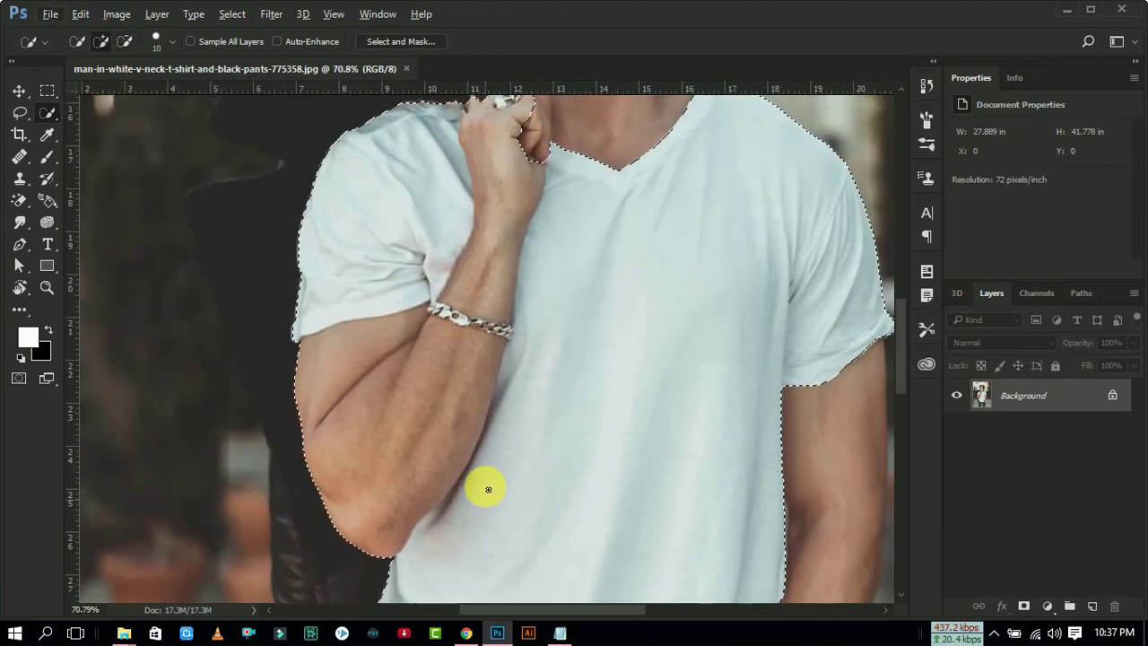
scroll(543, 346, "up", 2)
scroll(530, 235, "up", 2)
scroll(538, 208, "up", 2)
scroll(538, 208, "down", 2)
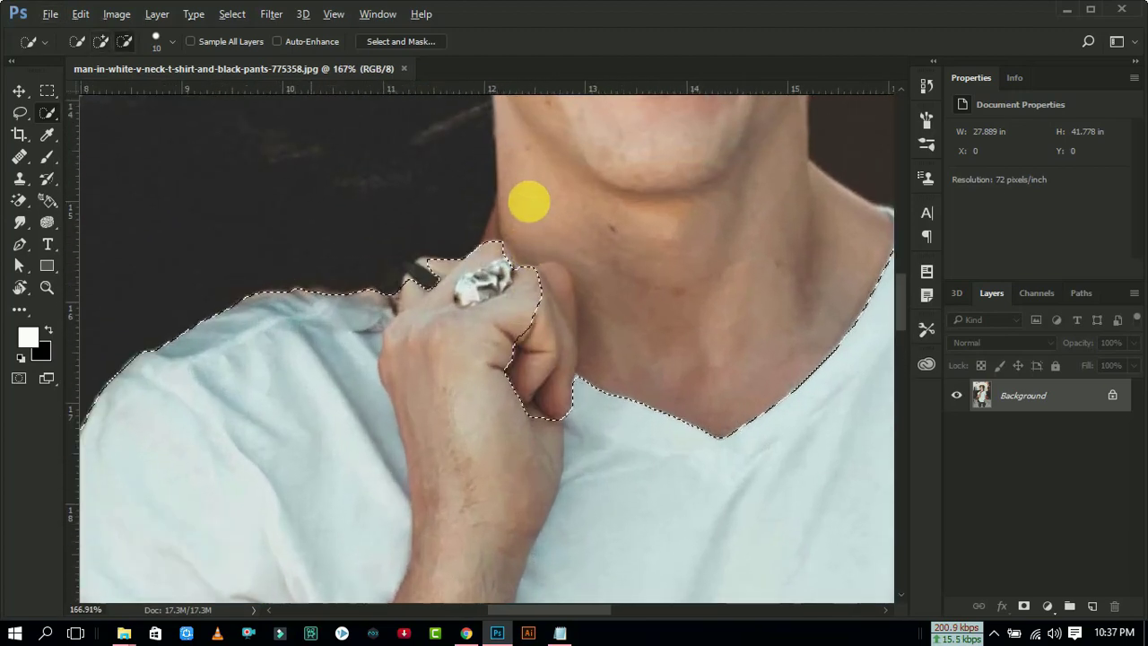
scroll(525, 197, "down", 1)
scroll(546, 261, "down", 2)
scroll(551, 308, "down", 1)
scroll(551, 313, "down", 2)
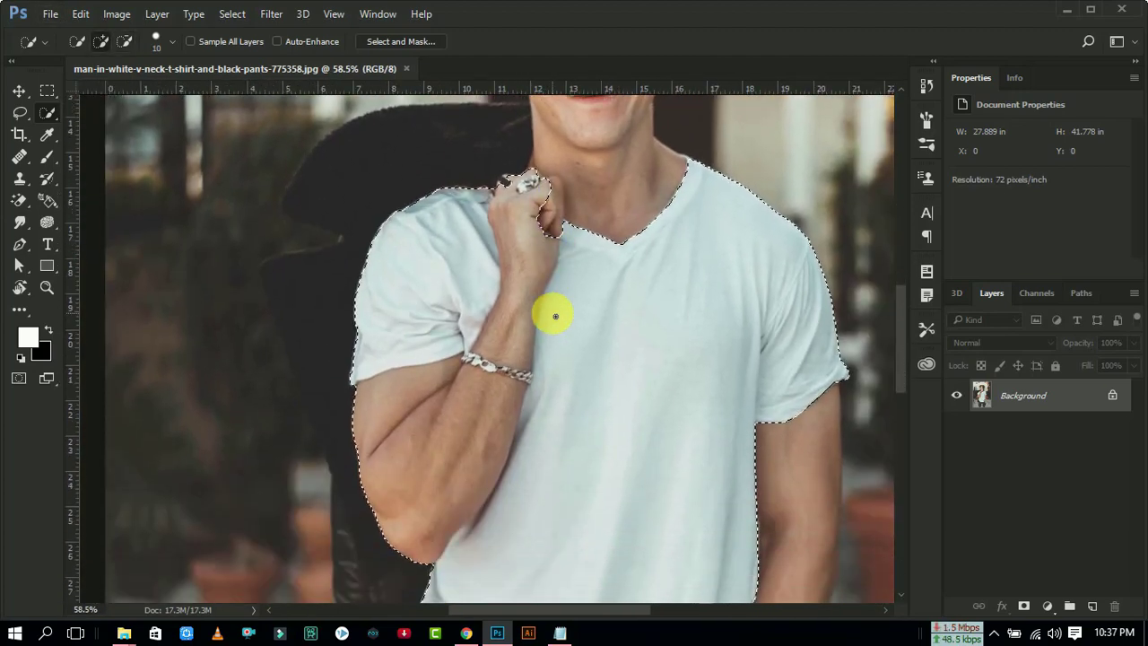
scroll(526, 462, "up", 5)
scroll(516, 422, "up", 2)
scroll(507, 386, "up", 3)
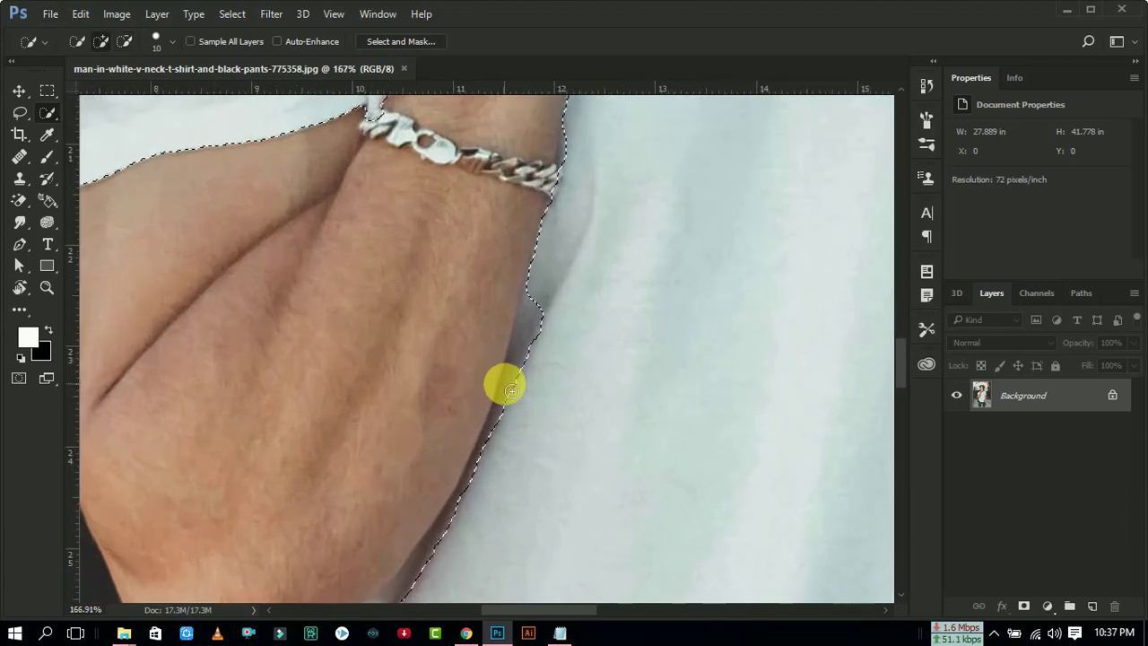
scroll(504, 377, "up", 2)
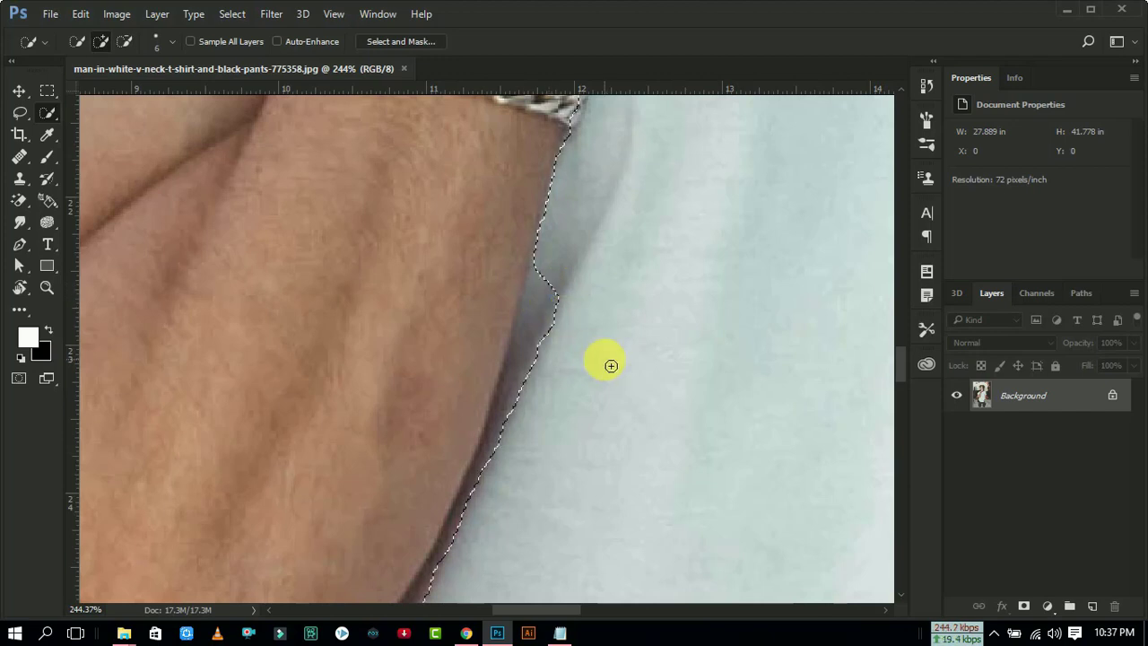
scroll(611, 365, "down", 7)
scroll(564, 338, "down", 3)
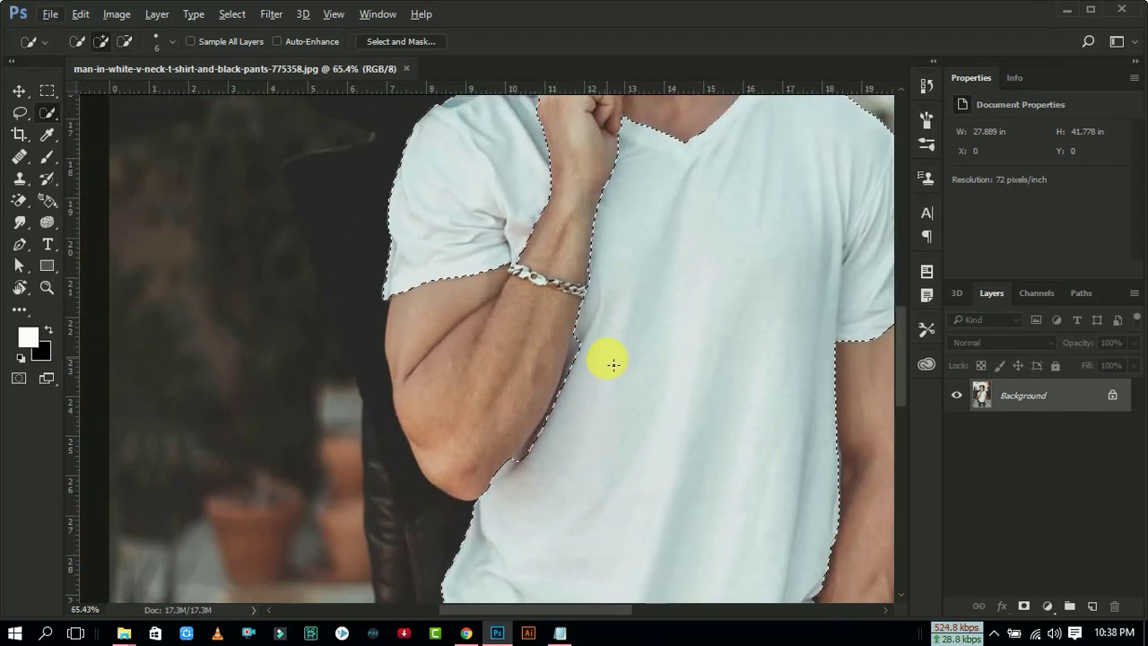
scroll(565, 296, "up", 2)
scroll(529, 259, "up", 1)
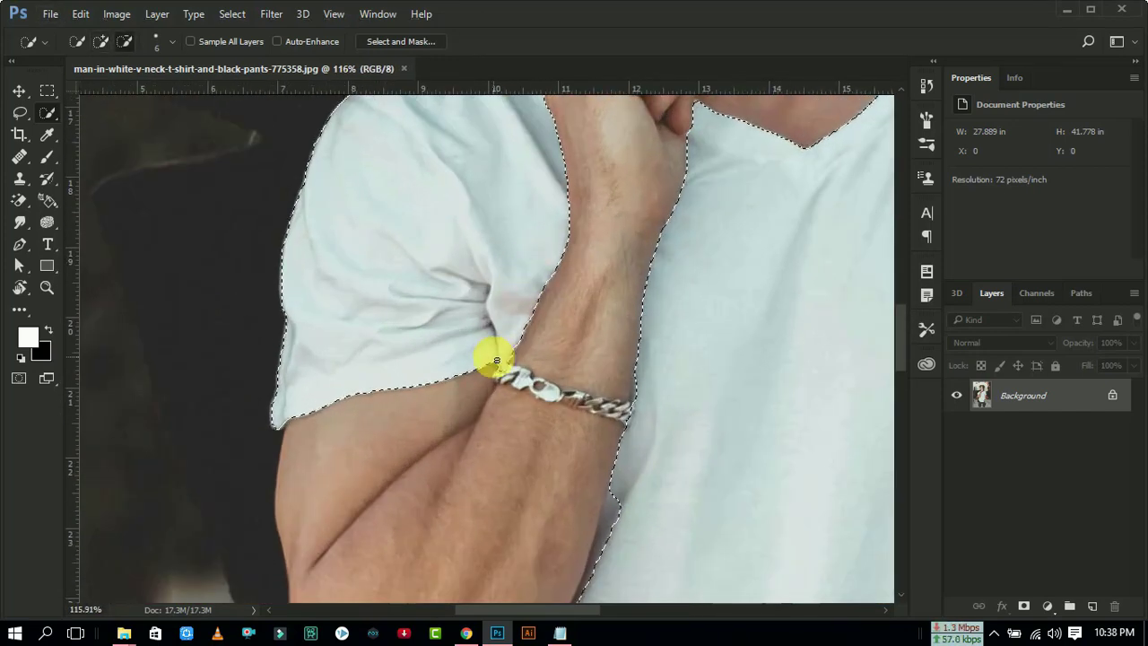
scroll(496, 360, "up", 2)
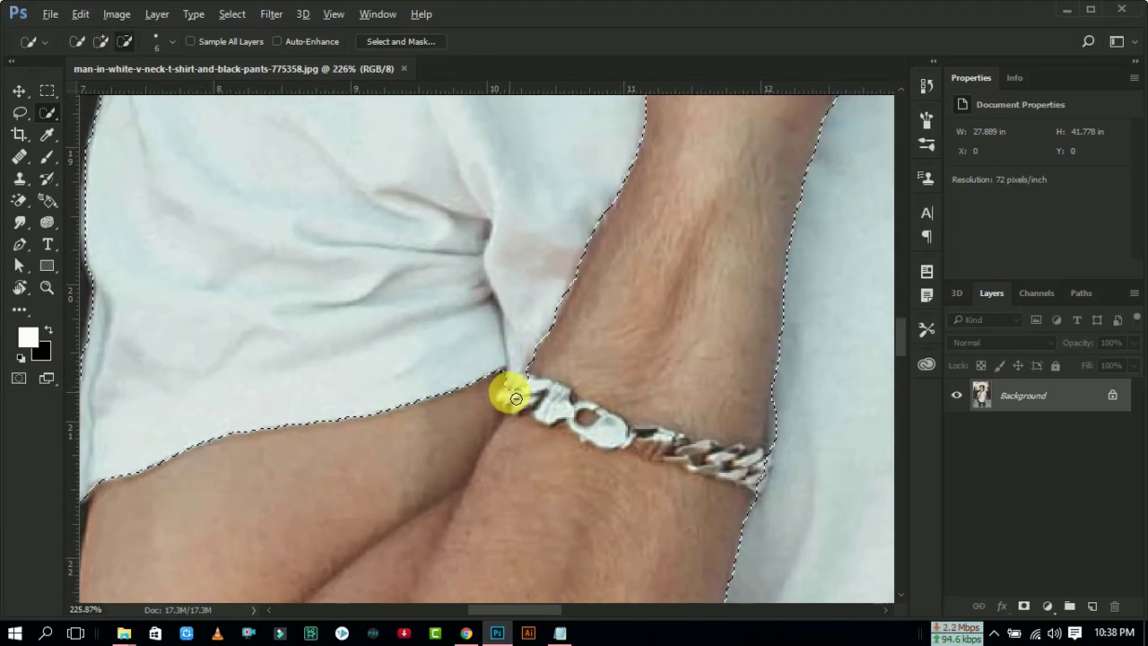
left_click_drag(516, 398, 532, 383)
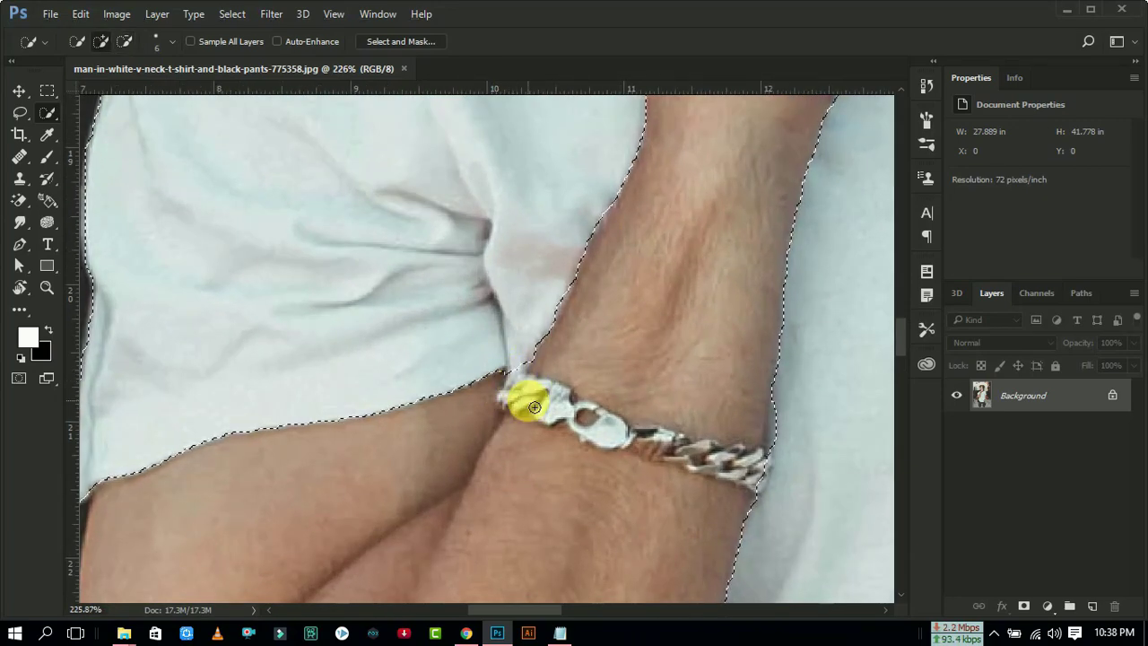
scroll(493, 381, "down", 2)
scroll(440, 350, "down", 2)
scroll(489, 386, "down", 1)
scroll(567, 431, "down", 2)
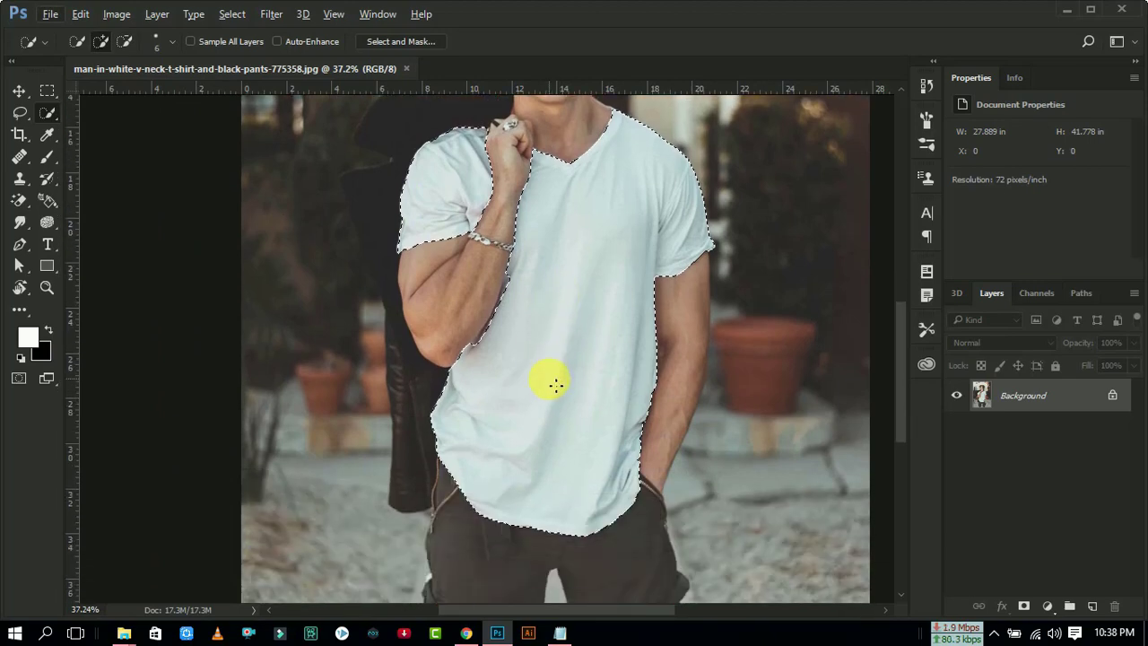
scroll(574, 399, "down", 2)
scroll(610, 418, "down", 2)
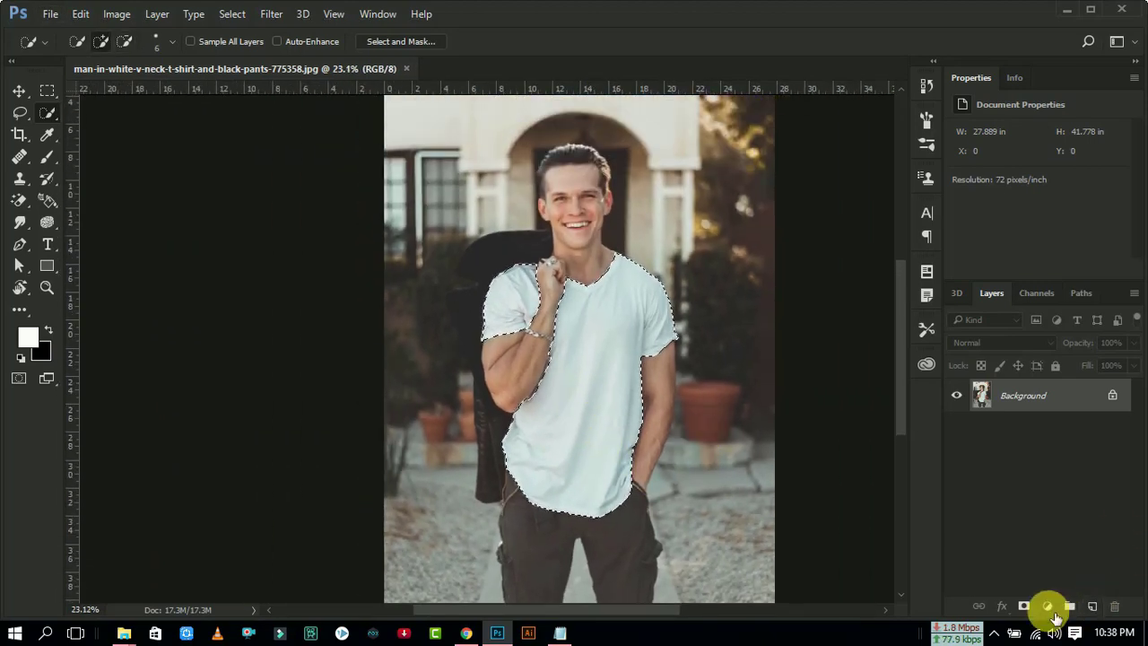
Step: Add a Solid Color fill layer in pure red (ff0000) over the selected shirt
left_click(1047, 607)
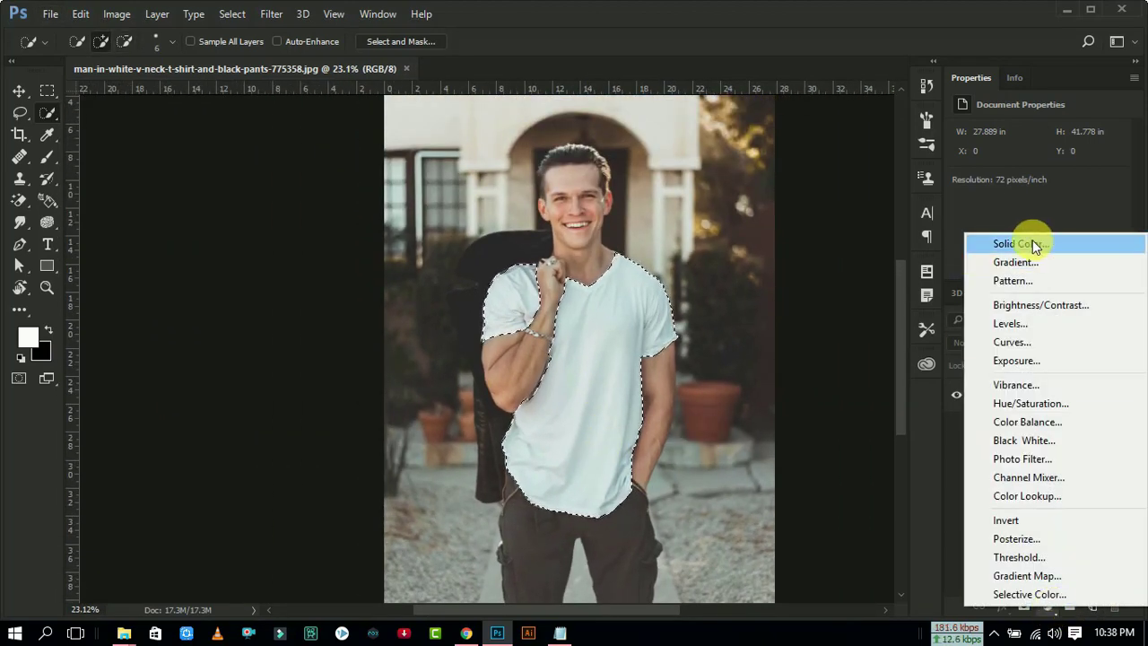
left_click(1033, 239)
left_click_drag(774, 216, 841, 165)
left_click_drag(923, 218, 949, 194)
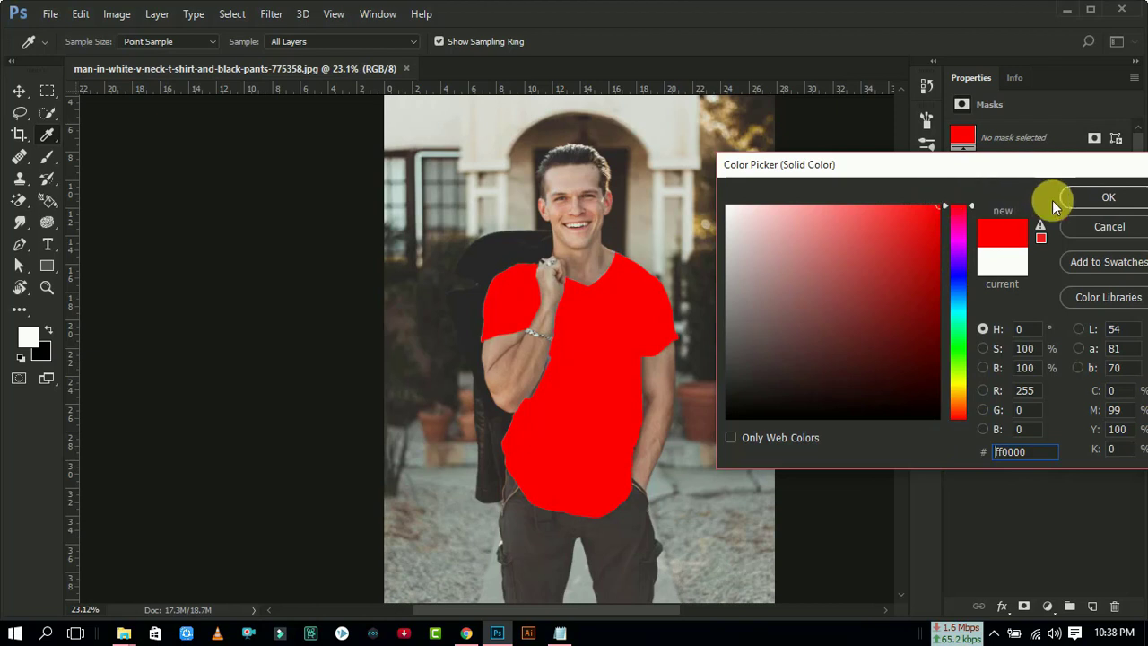
left_click(1081, 197)
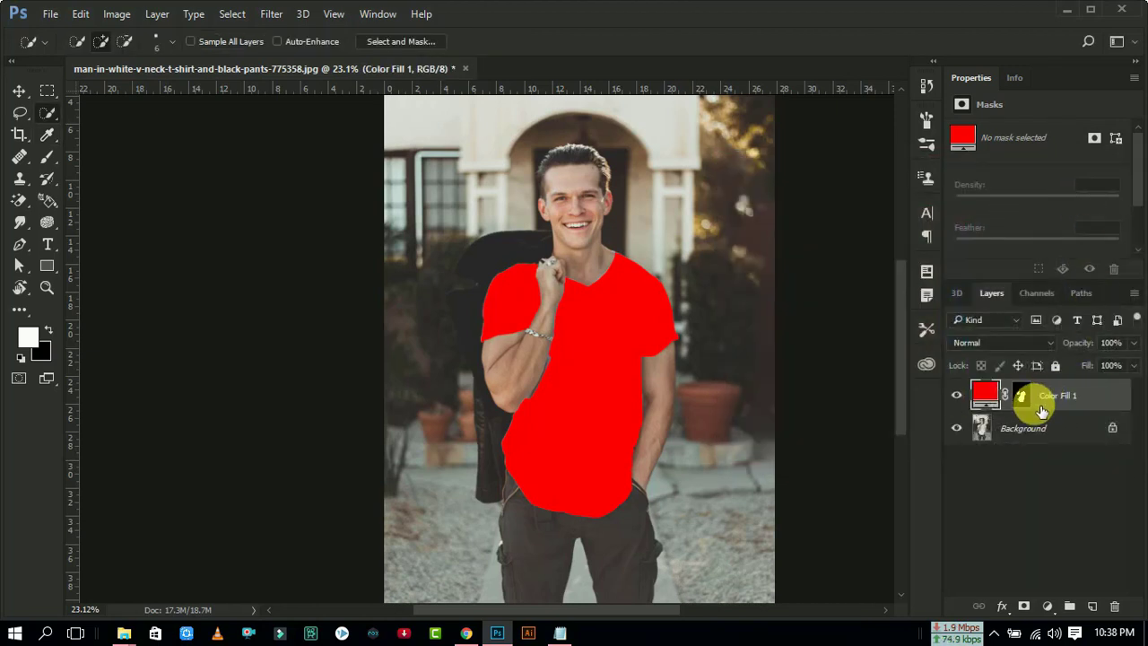
Step: Set Color Fill 1 to Multiply blend mode so the shirt's folds show through
left_click(985, 341)
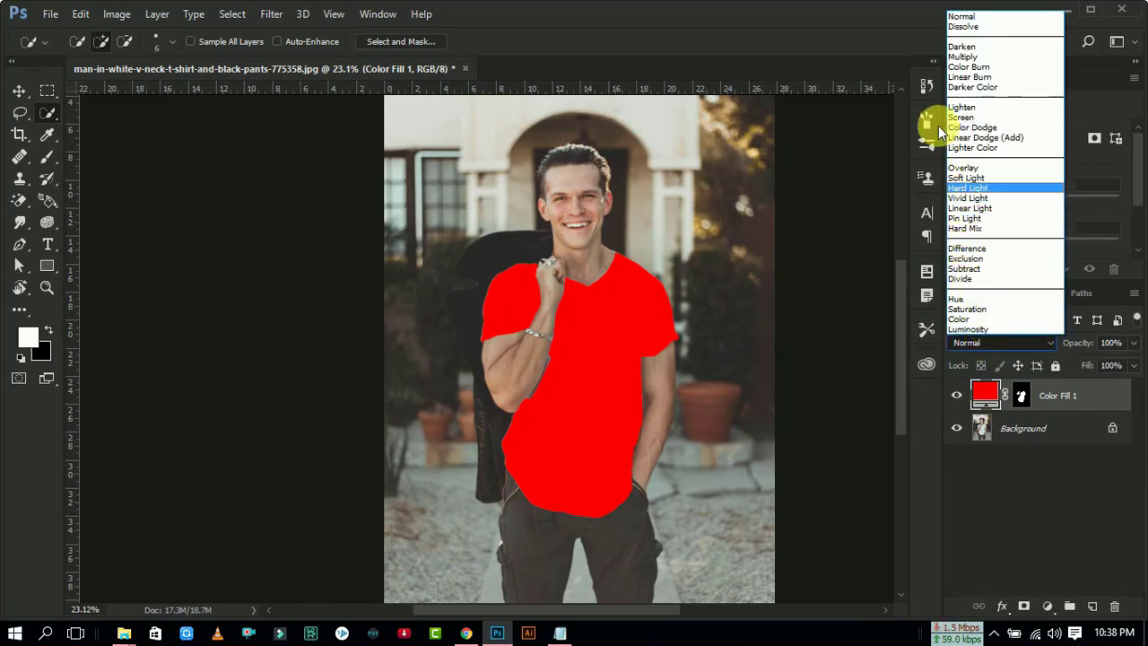
left_click(968, 55)
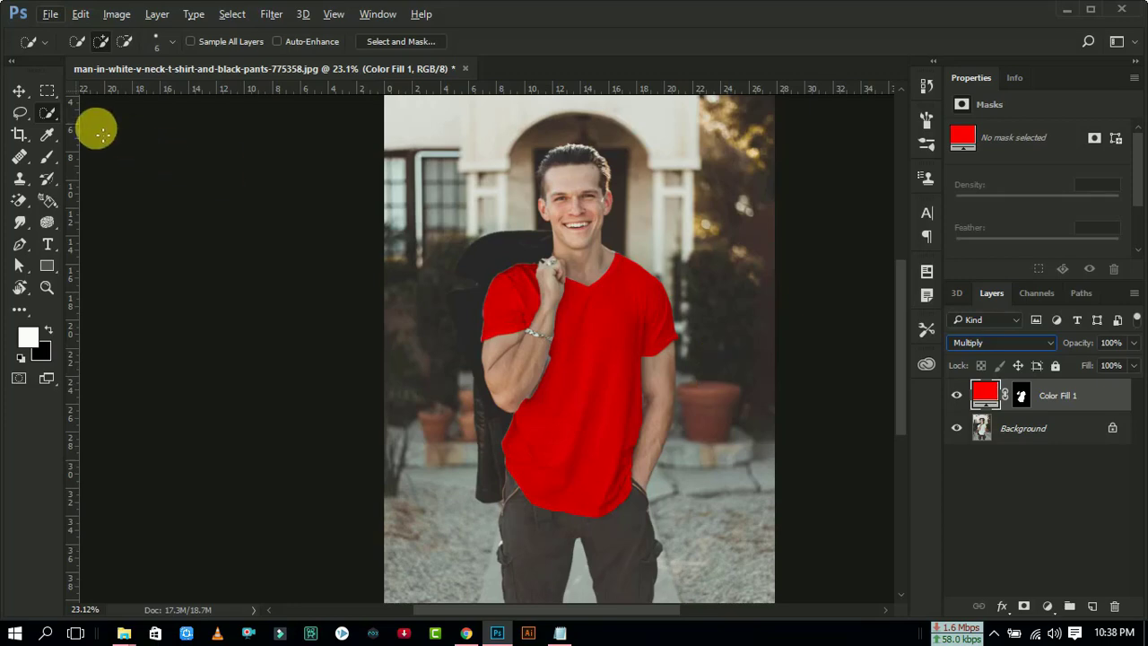
left_click(19, 91)
scroll(615, 335, "up", 2)
scroll(615, 335, "up", 2)
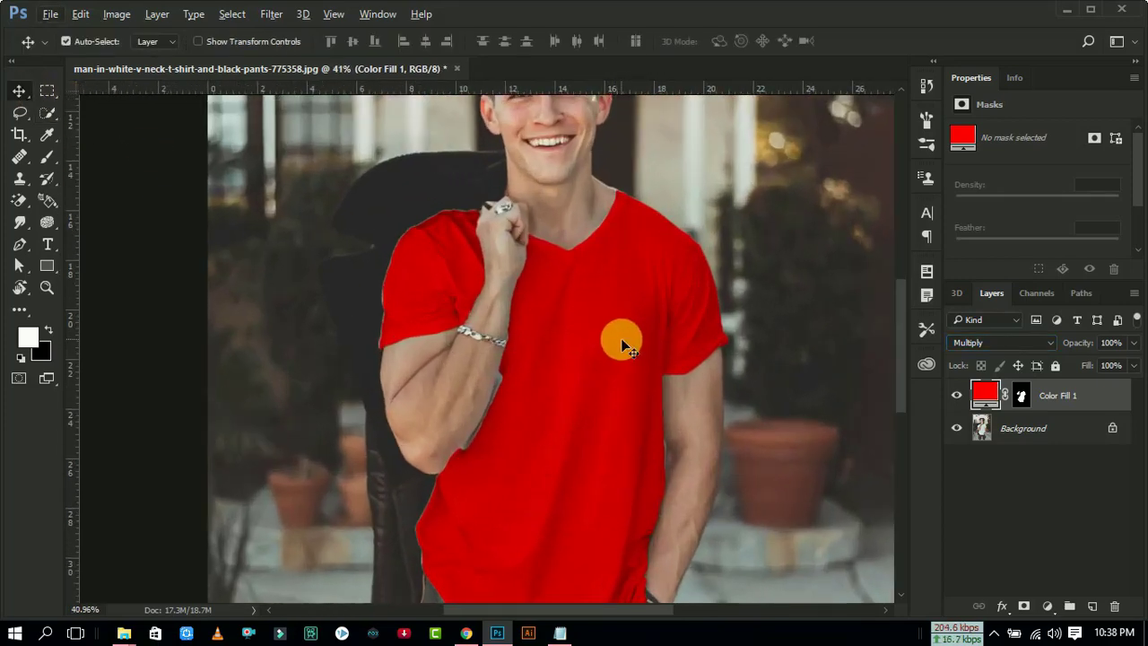
scroll(621, 336, "up", 2)
scroll(555, 388, "up", 1)
scroll(555, 387, "down", 2)
scroll(554, 388, "up", 1)
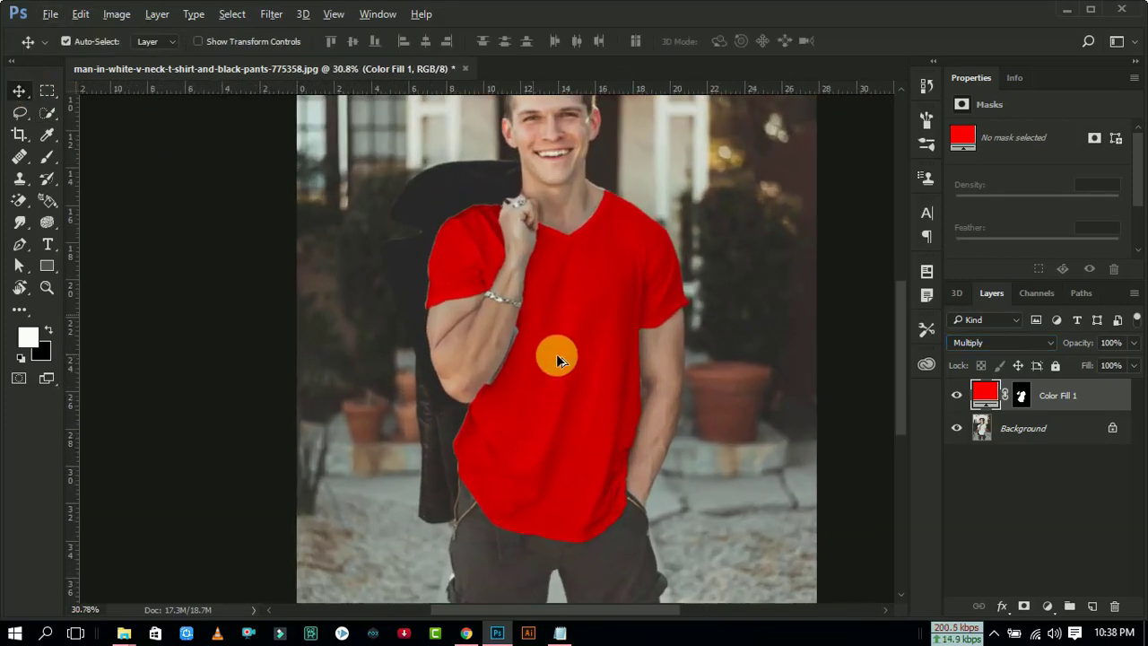
Step: Add a Curves adjustment layer and adjust it by sampling the shirt tones
left_click(1047, 606)
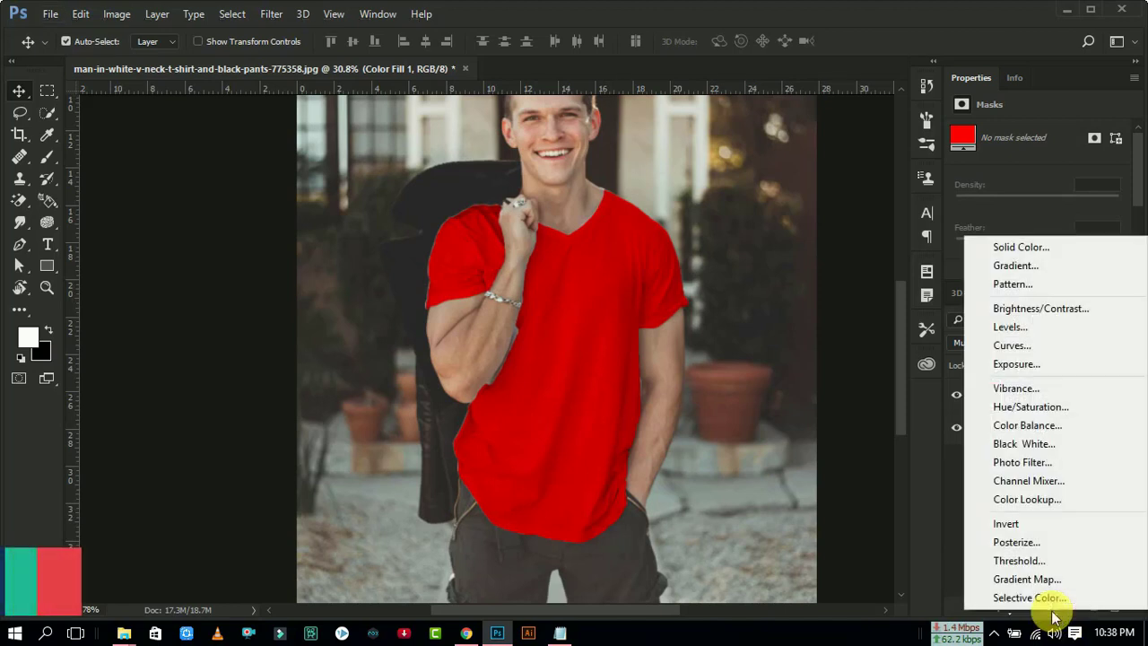
left_click(1006, 344)
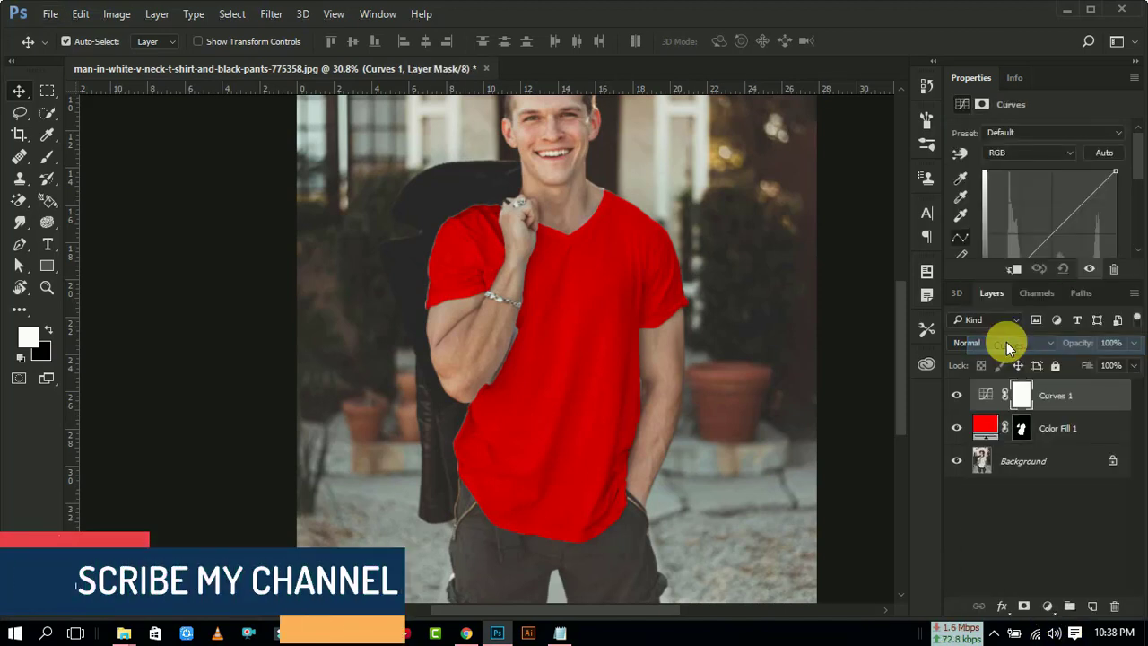
left_click(962, 154)
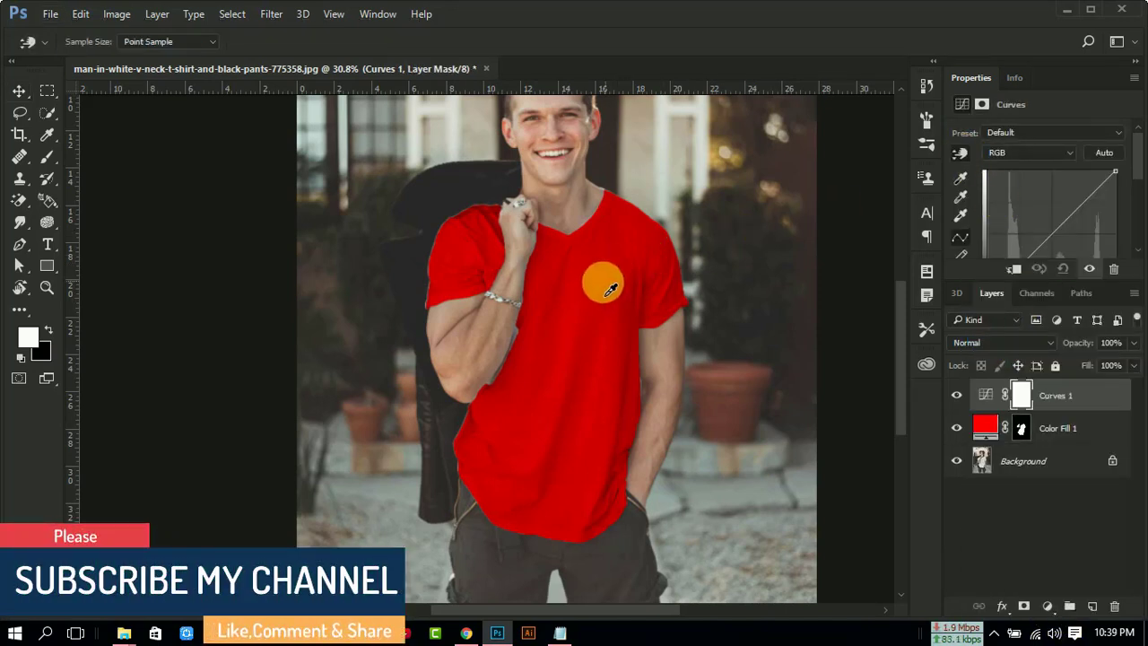
mouse_move(596, 286)
left_mouse_down()
mouse_move(595, 307)
mouse_move(599, 290)
left_mouse_up()
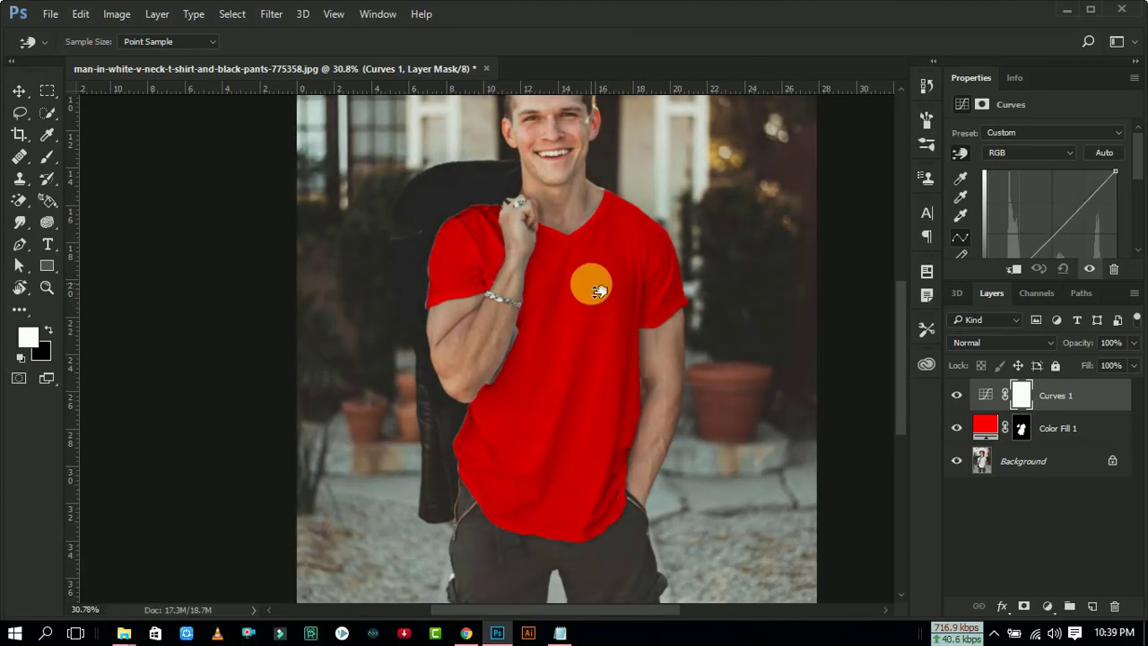
Step: Group Color Fill 1 and Curves 1 into Group 1 and move the shirt mask onto it
left_click(1063, 428)
left_click(1082, 398, "shift")
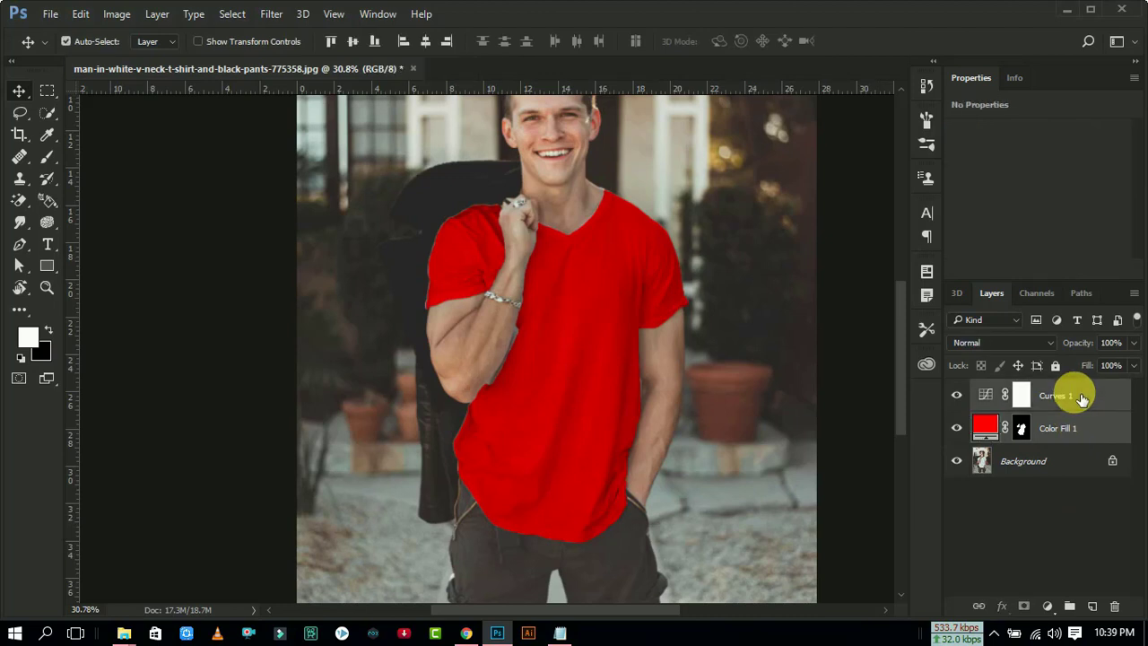
mouse_move(1088, 436)
left_mouse_down()
mouse_move(1101, 614)
mouse_move(1072, 607)
left_mouse_up()
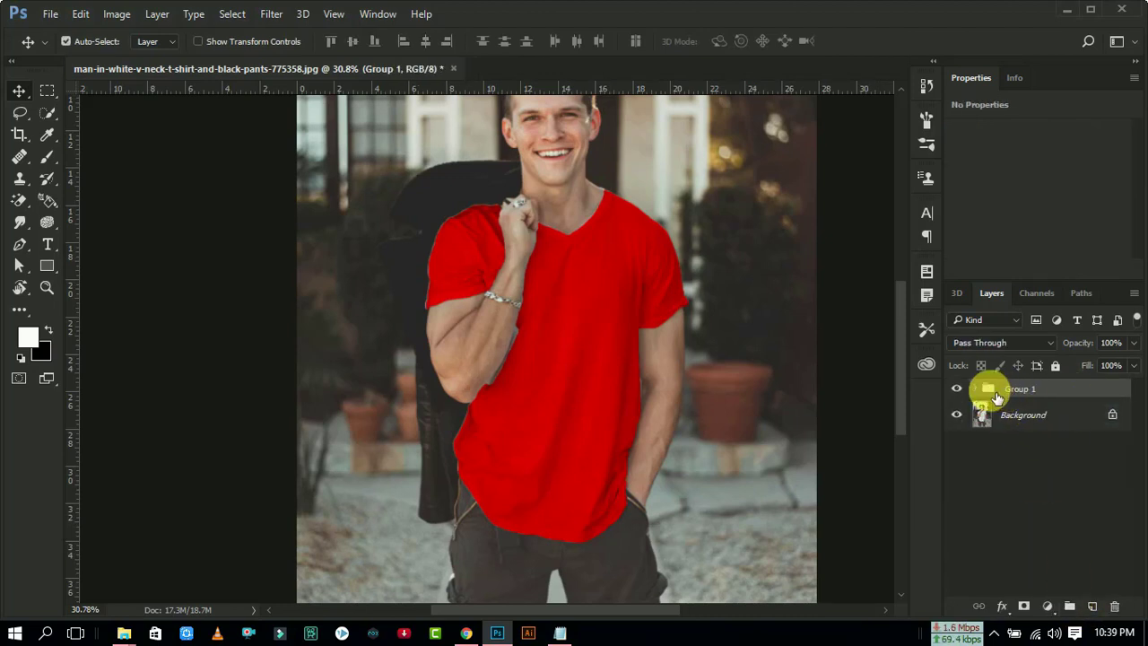
left_click(982, 391)
left_click(1036, 445)
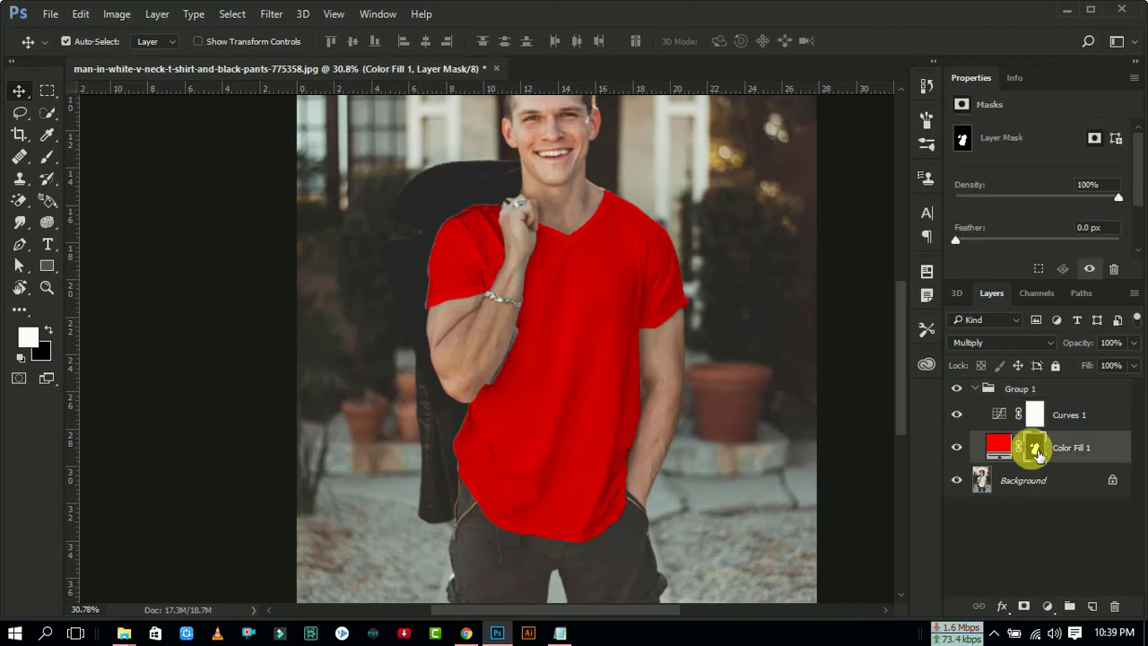
left_click_drag(1038, 457, 1020, 406)
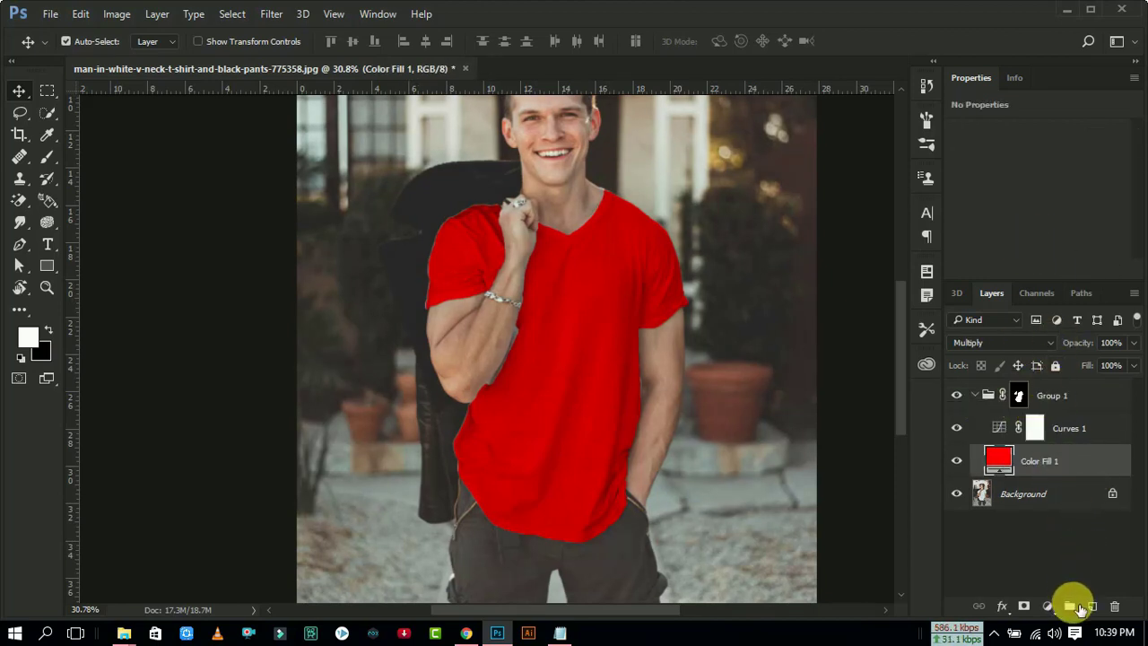
Step: Bend Curves 1 by dragging on the shirt to lift midtones and deepen shadows
left_click(1005, 430)
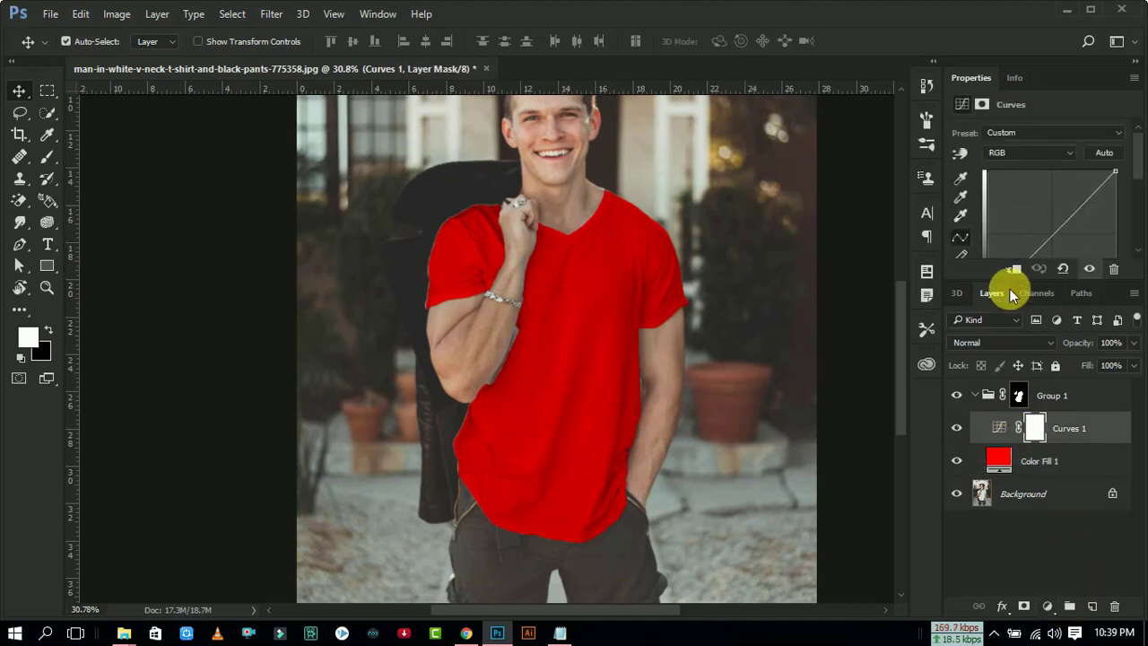
left_click(959, 154)
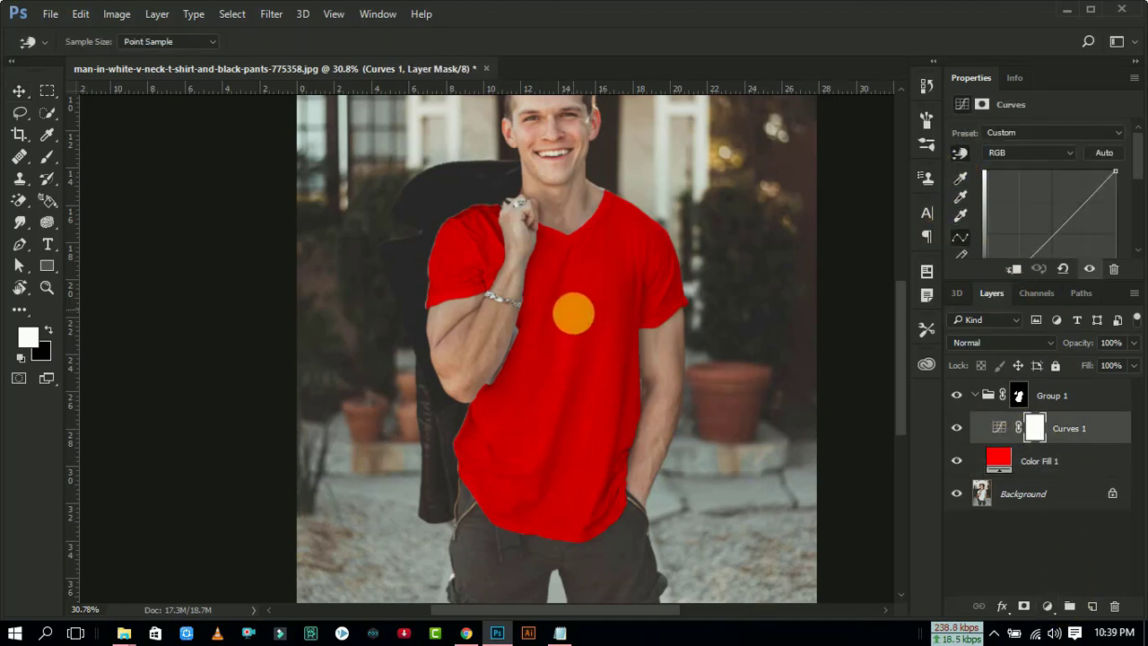
mouse_move(585, 360)
left_mouse_down()
mouse_move(623, 307)
mouse_move(569, 333)
mouse_move(605, 281)
mouse_move(610, 303)
left_mouse_up()
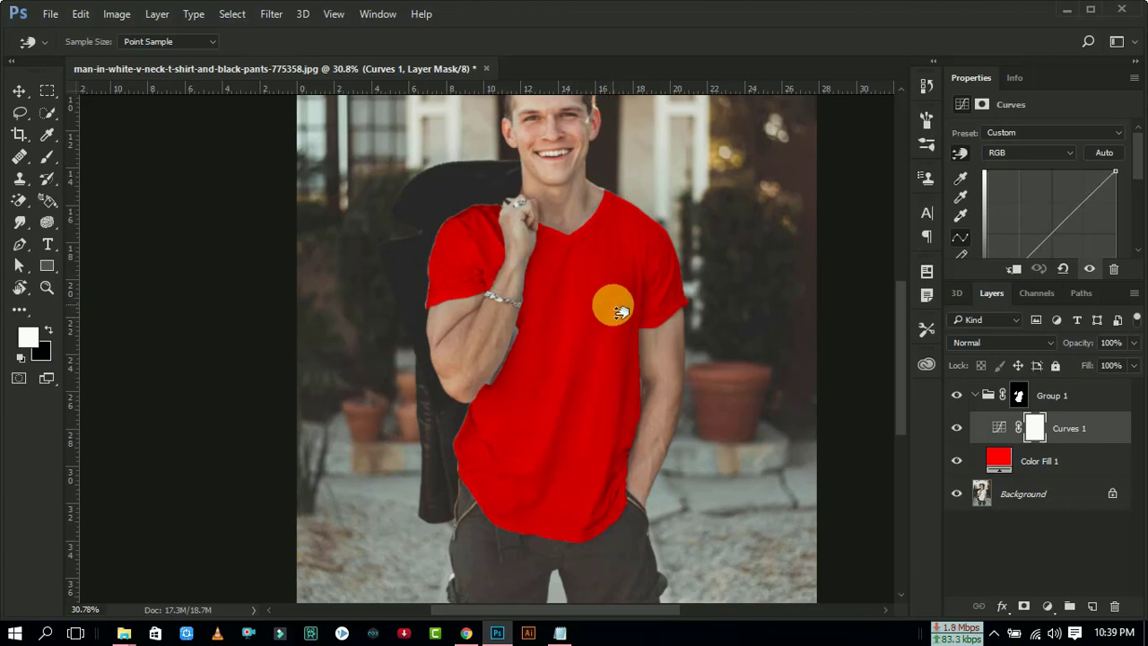
scroll(684, 402, "down", 2)
scroll(653, 341, "up", 2)
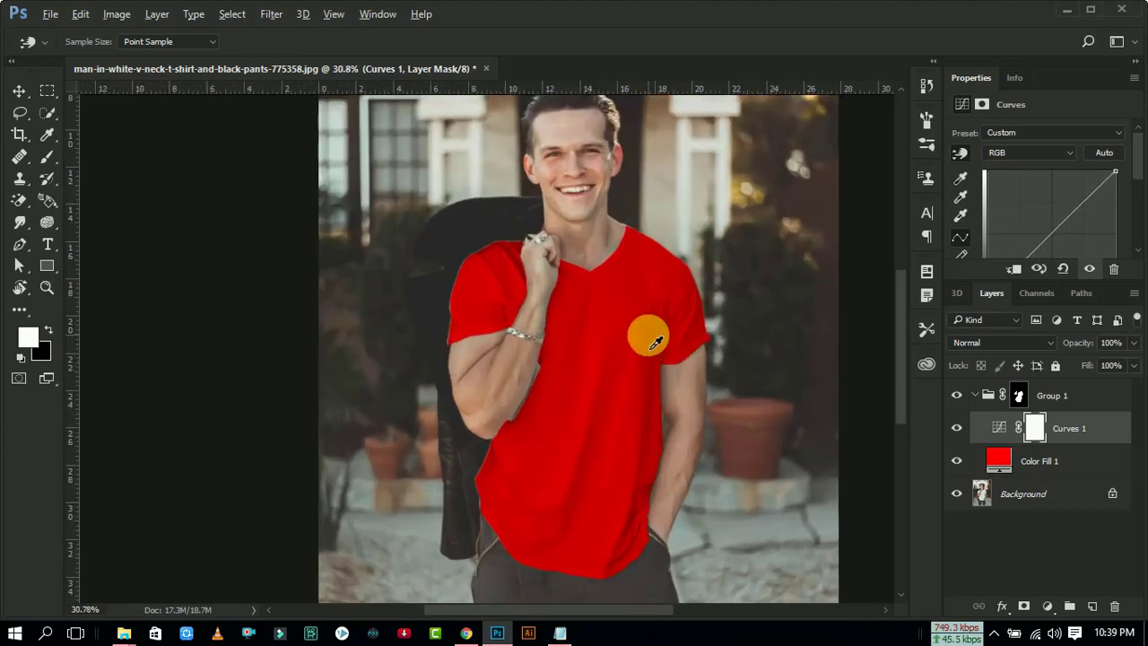
scroll(655, 341, "up", 3)
left_click_drag(616, 349, 646, 327)
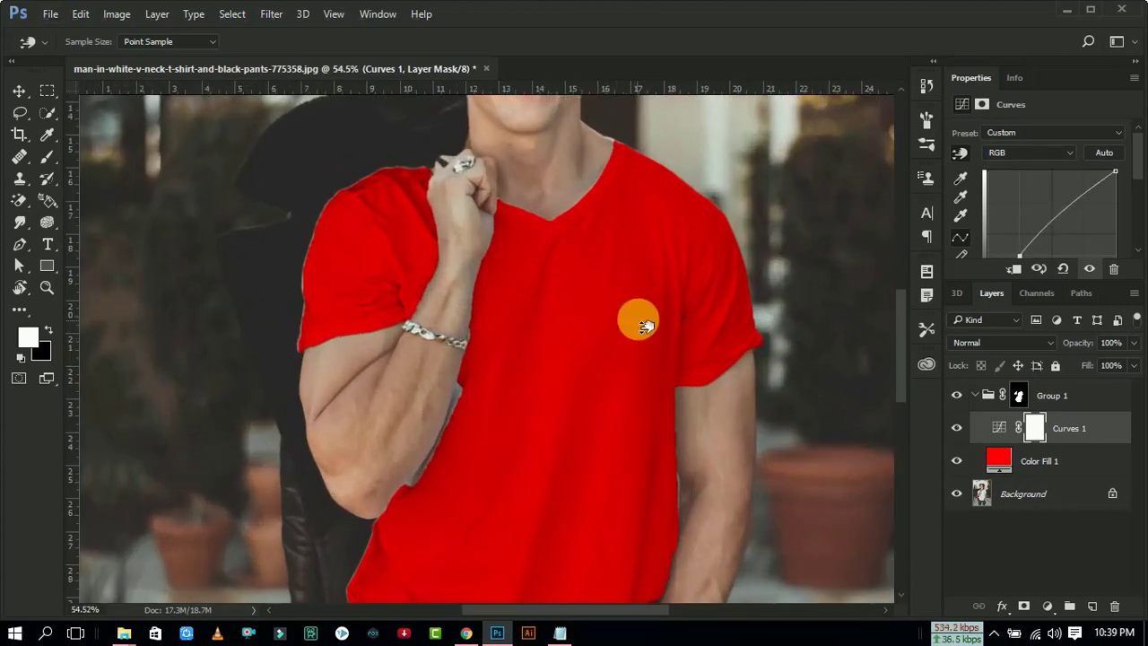
scroll(646, 325, "down", 2)
scroll(636, 367, "up", 1)
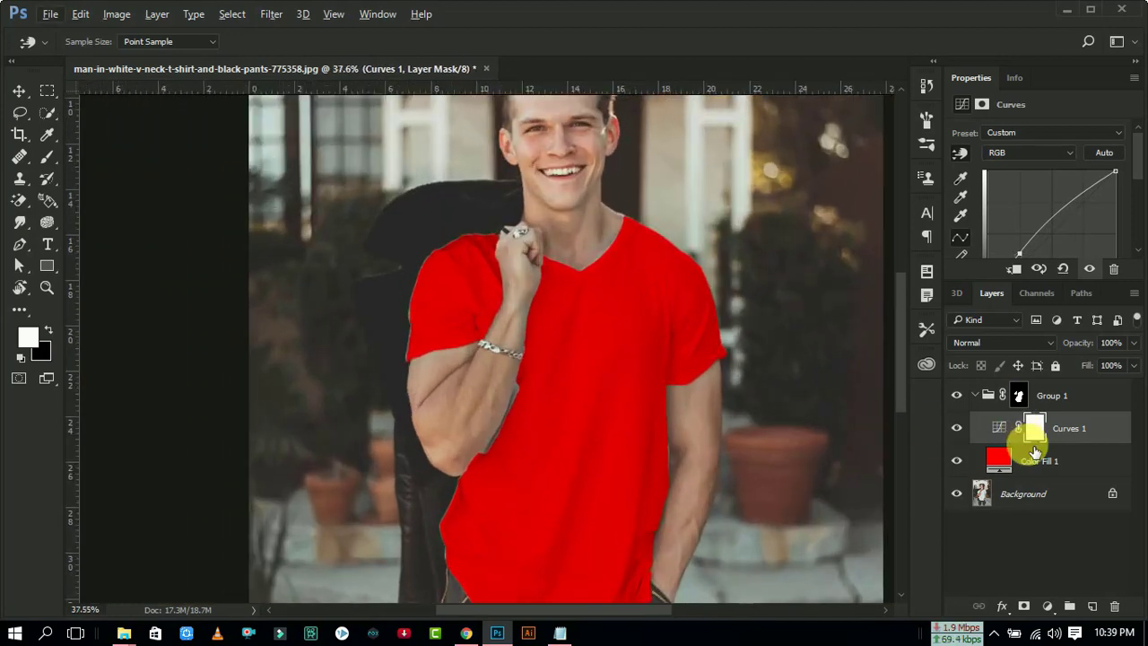
Step: Prepare a 12 px Brush for painting on Group 1's layer mask
left_click(1020, 395)
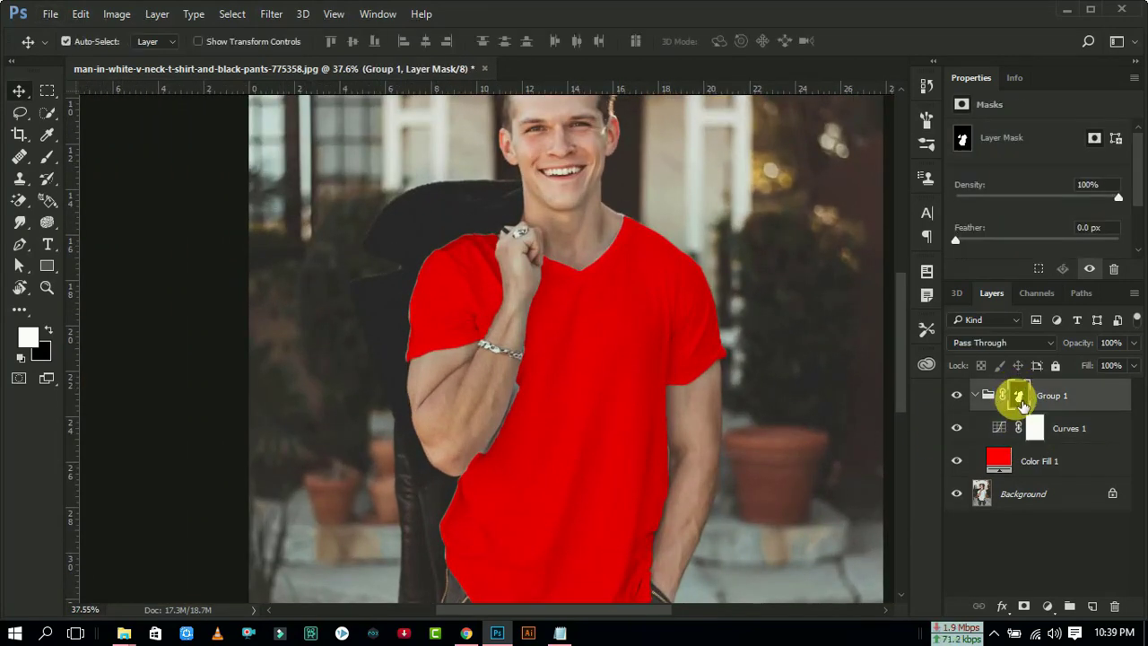
left_click(48, 156)
scroll(487, 448, "up", 1)
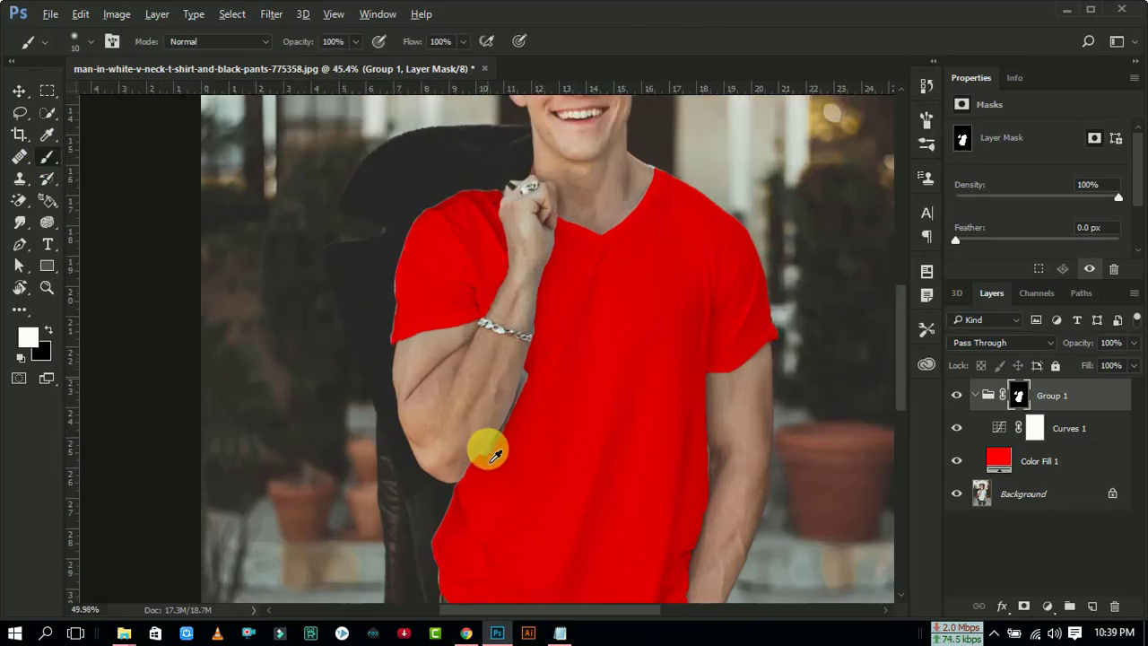
scroll(544, 410, "up", 3)
scroll(544, 410, "up", 1)
right_click(50, 158)
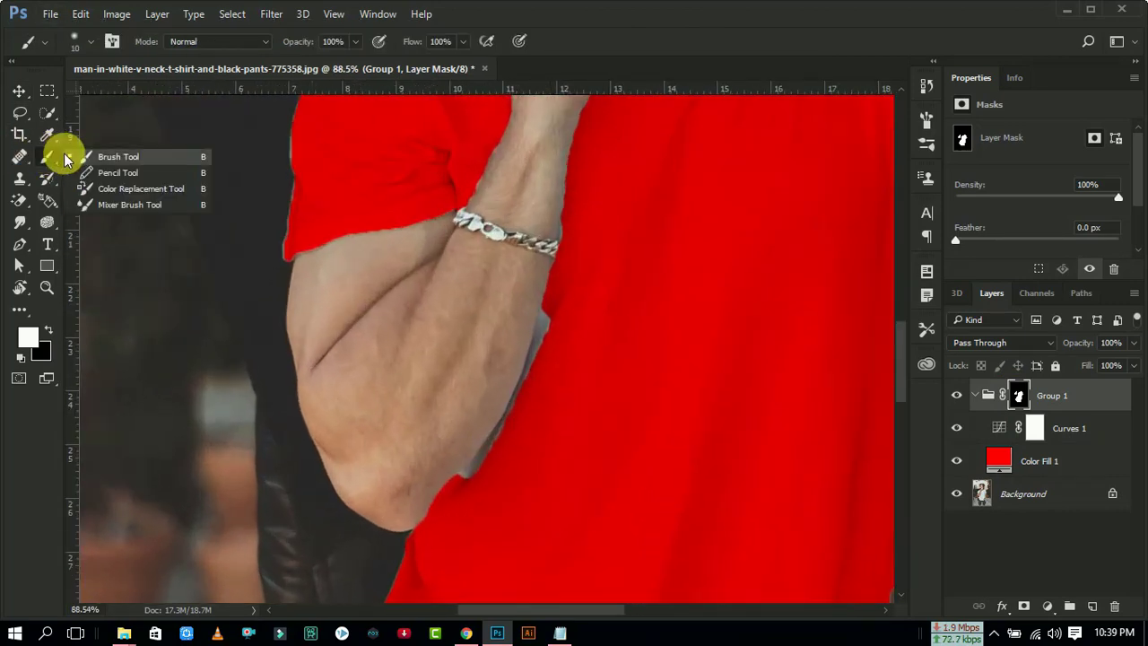
left_click(132, 156)
left_click(90, 43)
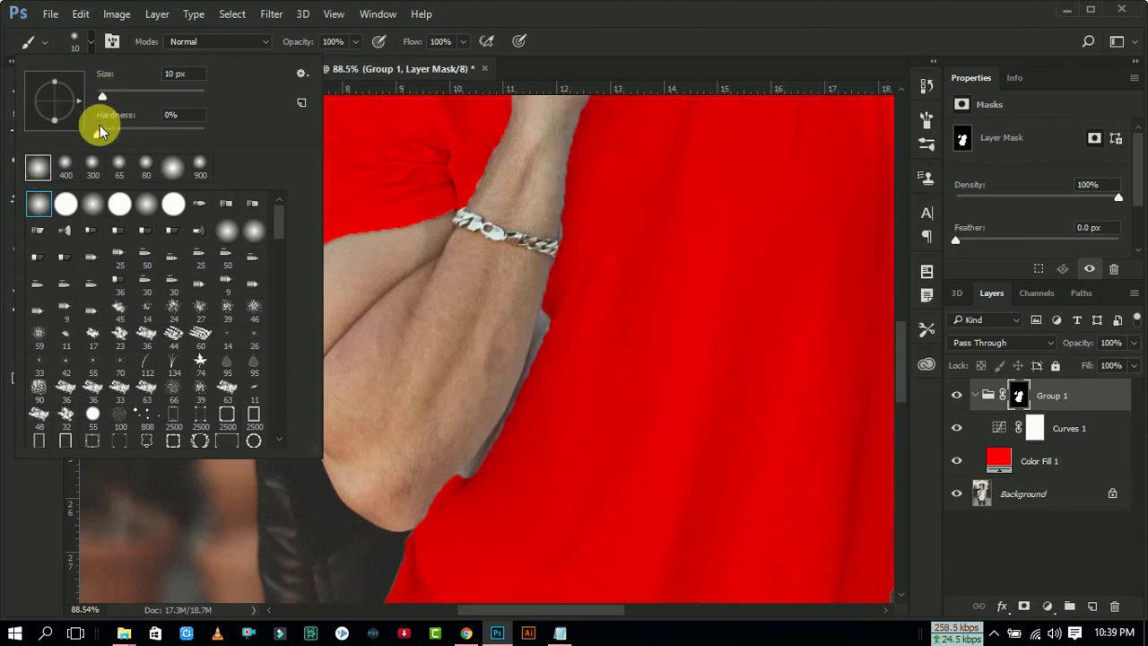
left_click_drag(104, 97, 103, 97)
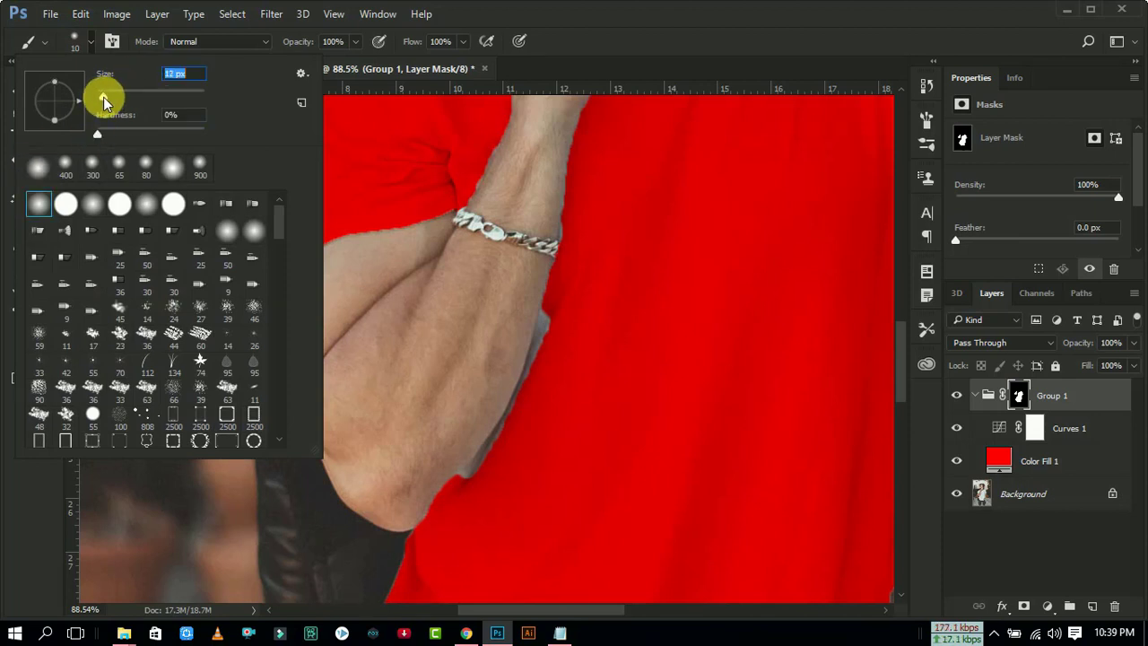
left_click(410, 225)
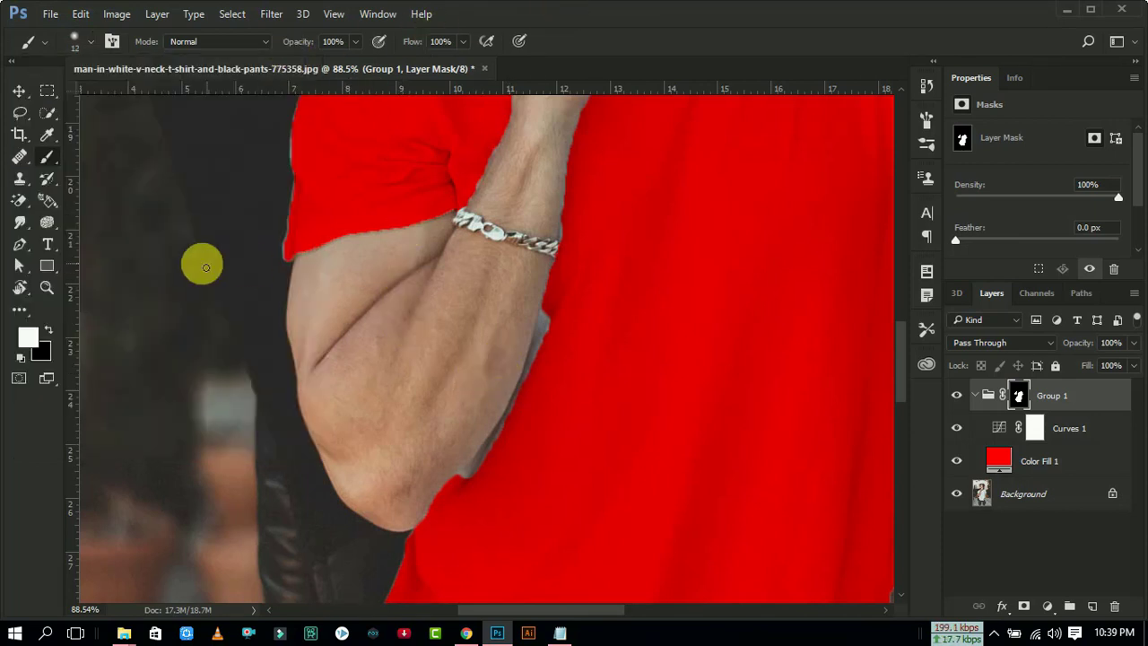
Step: Extend the red over the grey fringe beside the forearm
left_click(566, 357)
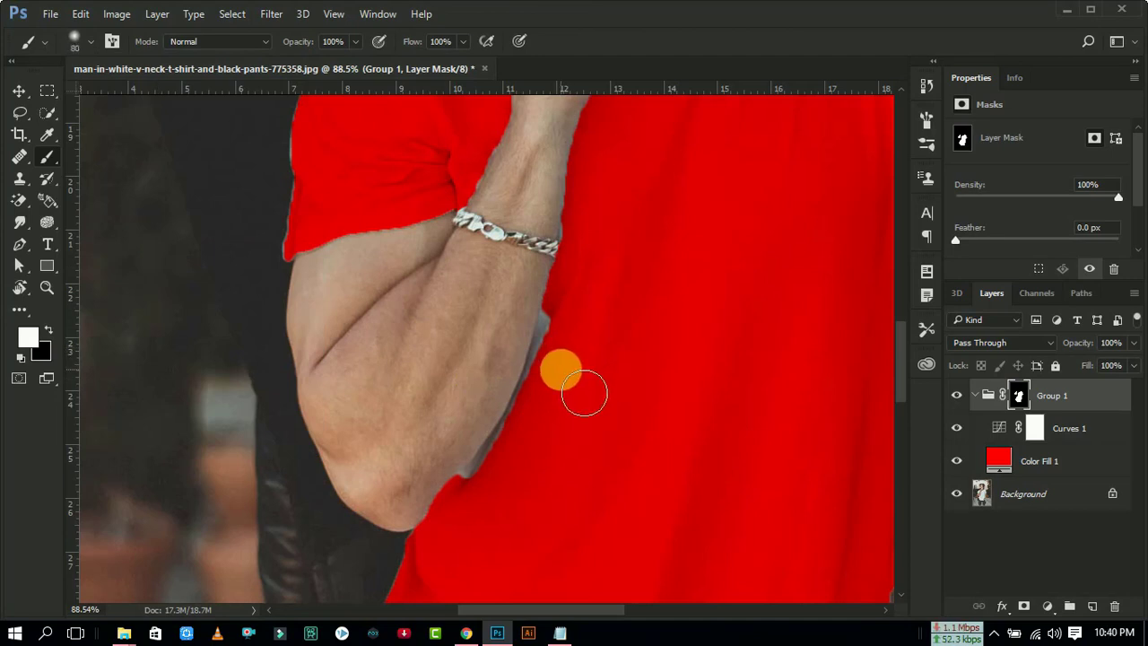
scroll(584, 393, "up", 2)
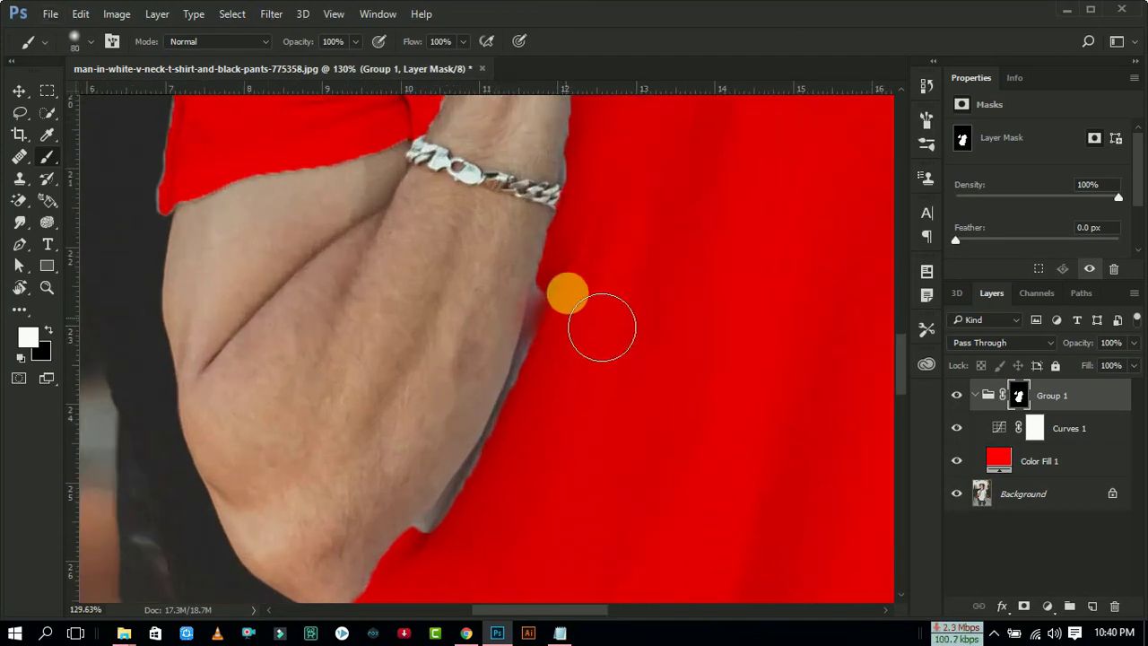
left_click_drag(601, 326, 610, 277)
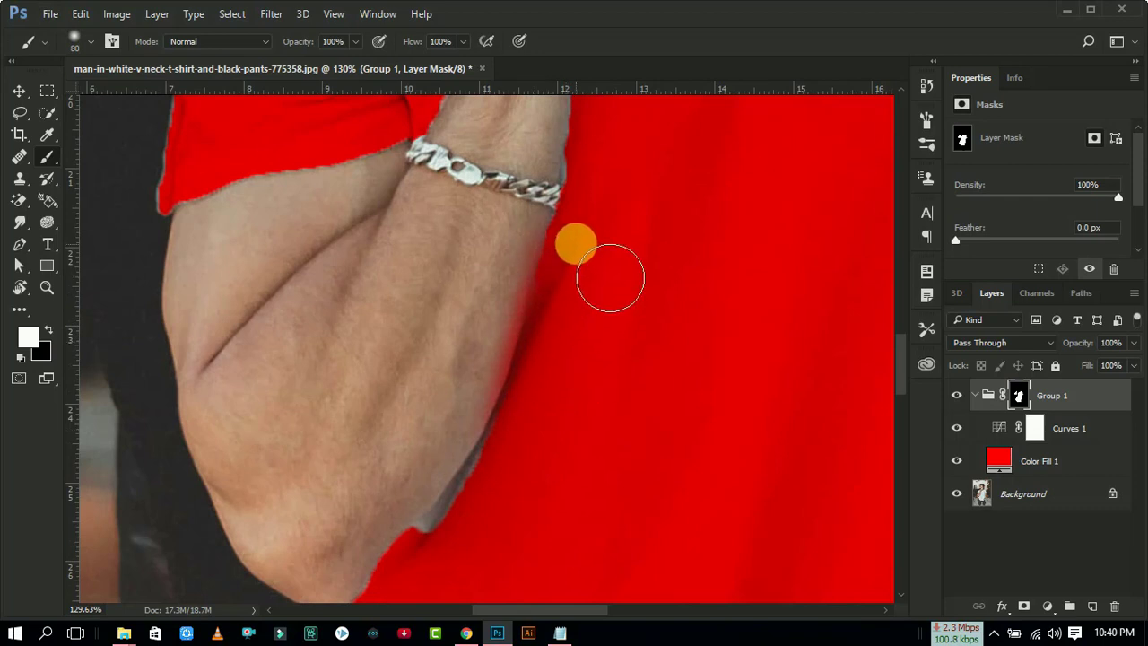
scroll(605, 385, "down", 3)
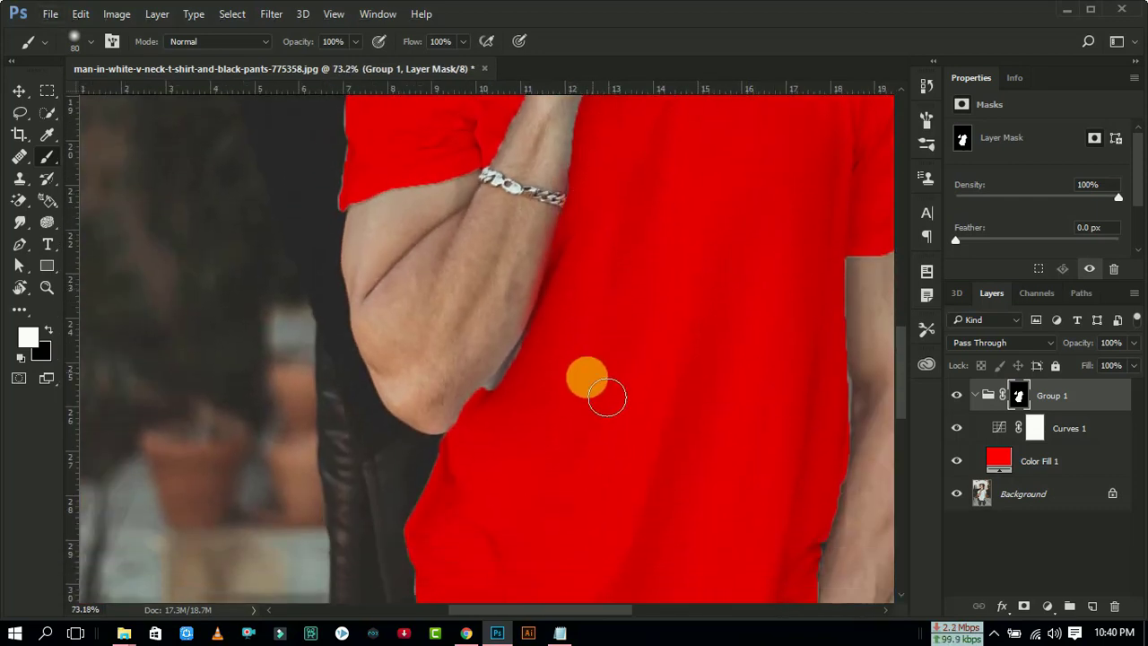
scroll(607, 396, "up", 3)
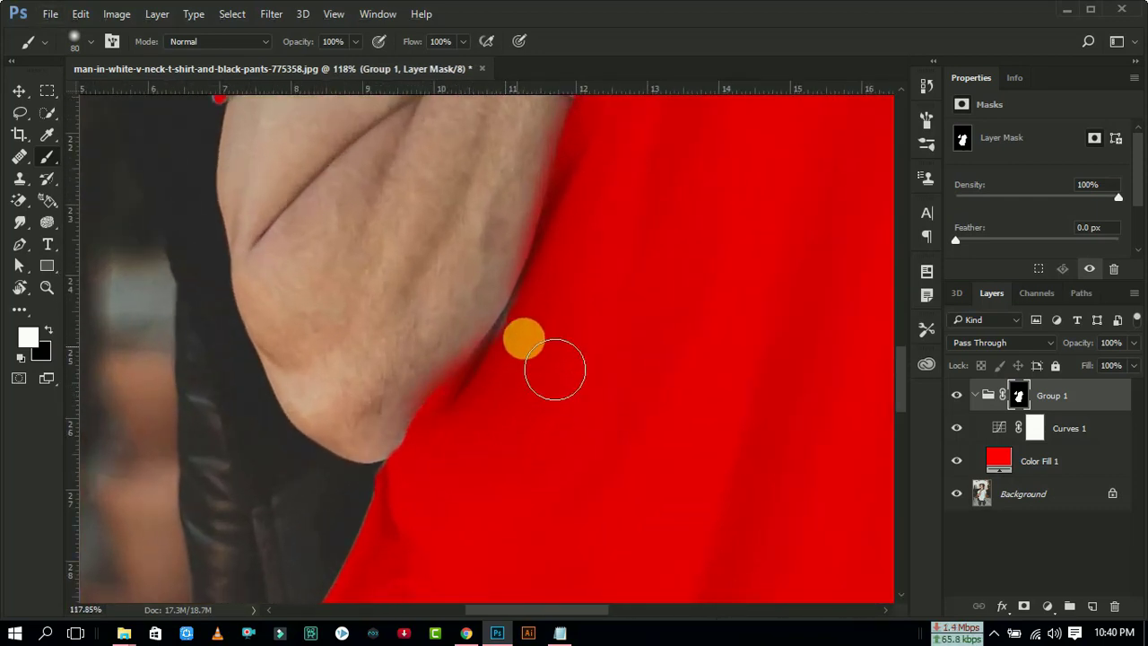
scroll(512, 449, "up", 1)
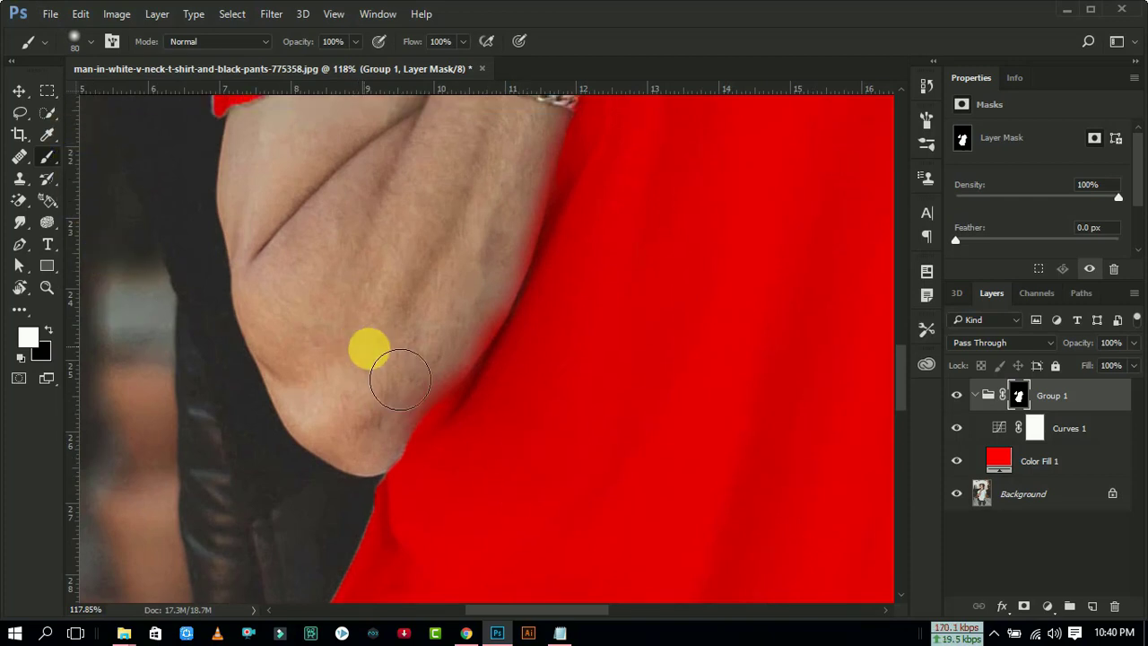
Step: Paint black on the mask to hide colour along the elbow and forearm edges
key("x")
left_click_drag(462, 393, 498, 332)
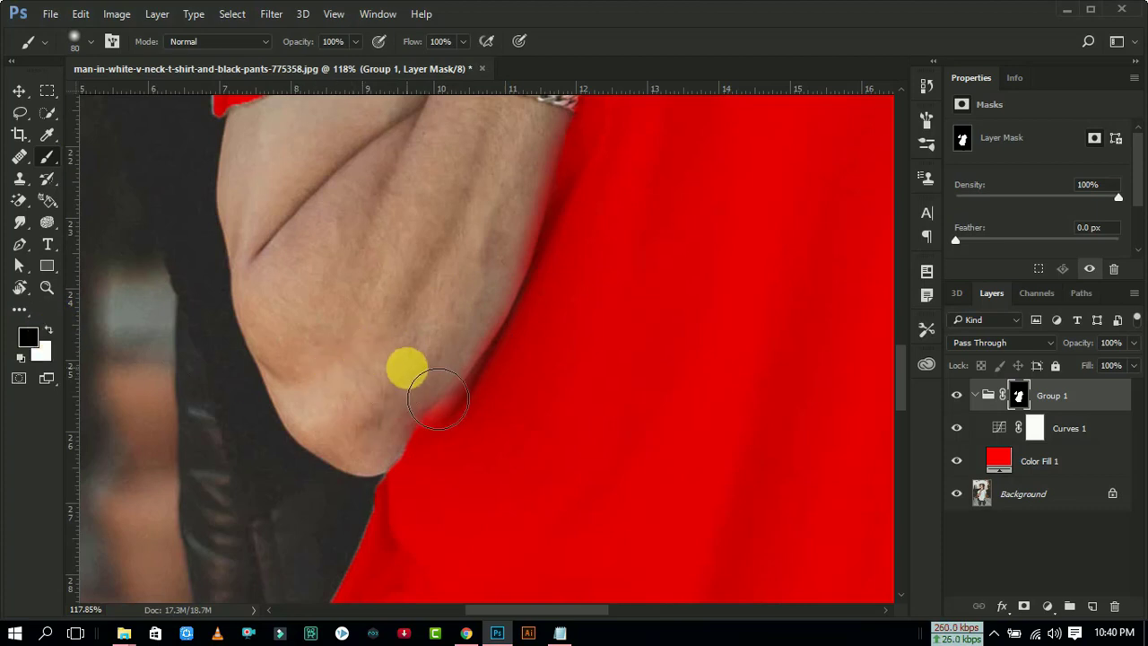
scroll(398, 439, "down", 5)
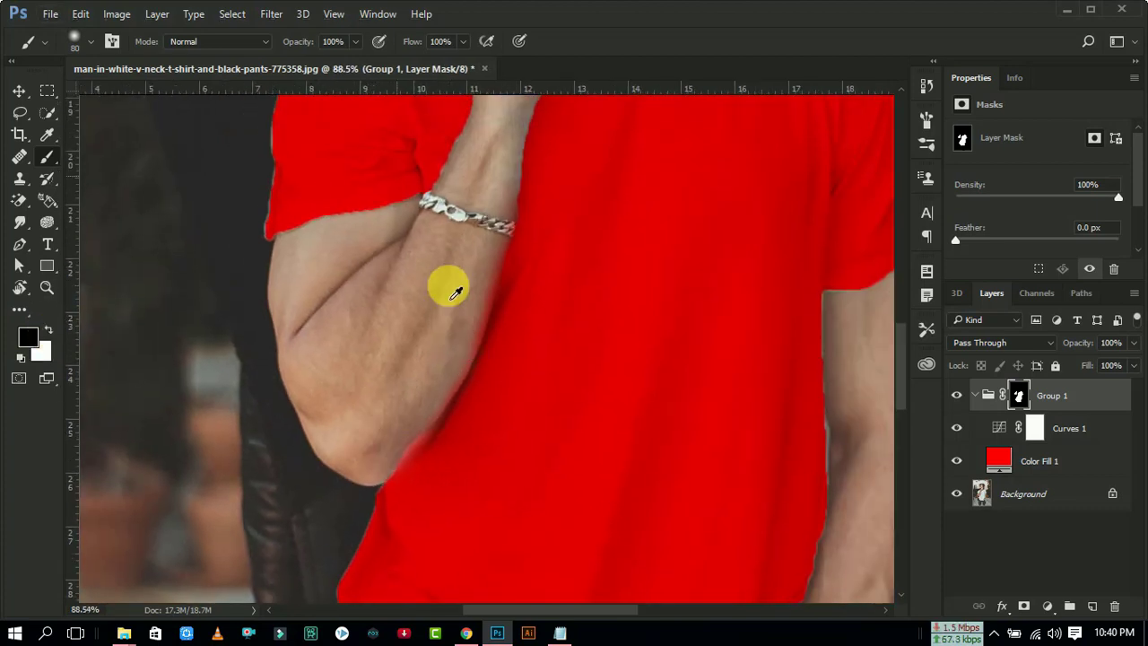
scroll(502, 300, "up", 6)
mouse_move(508, 391)
left_mouse_down()
mouse_move(474, 418)
mouse_move(458, 468)
left_mouse_up()
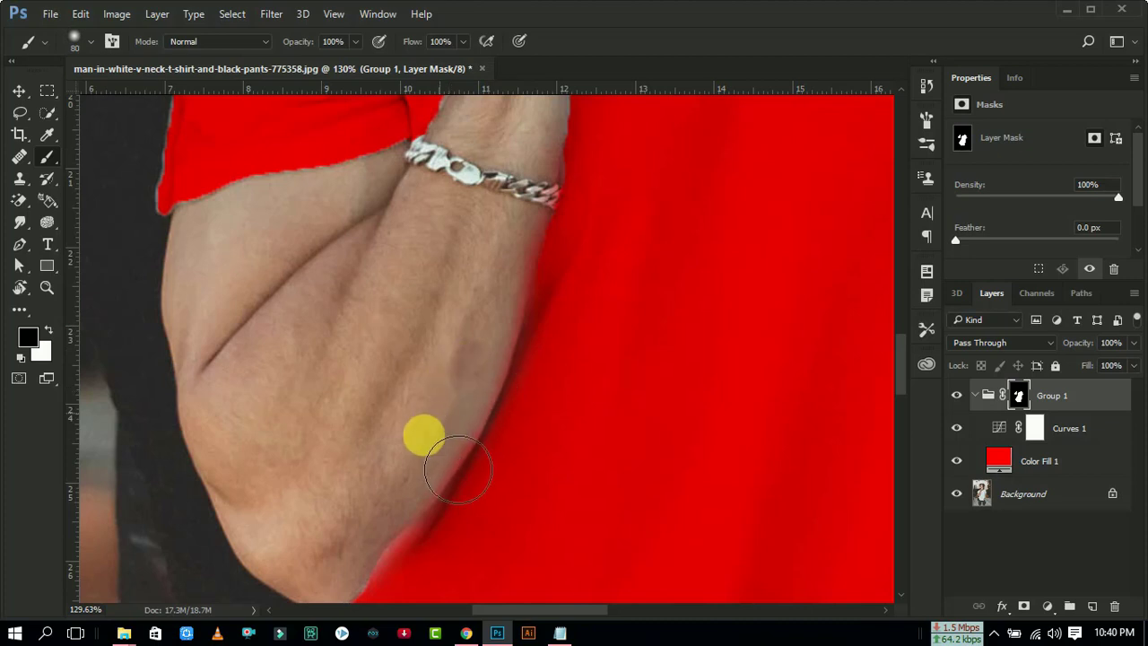
scroll(460, 481, "down", 3)
scroll(448, 466, "down", 1)
scroll(461, 455, "up", 3)
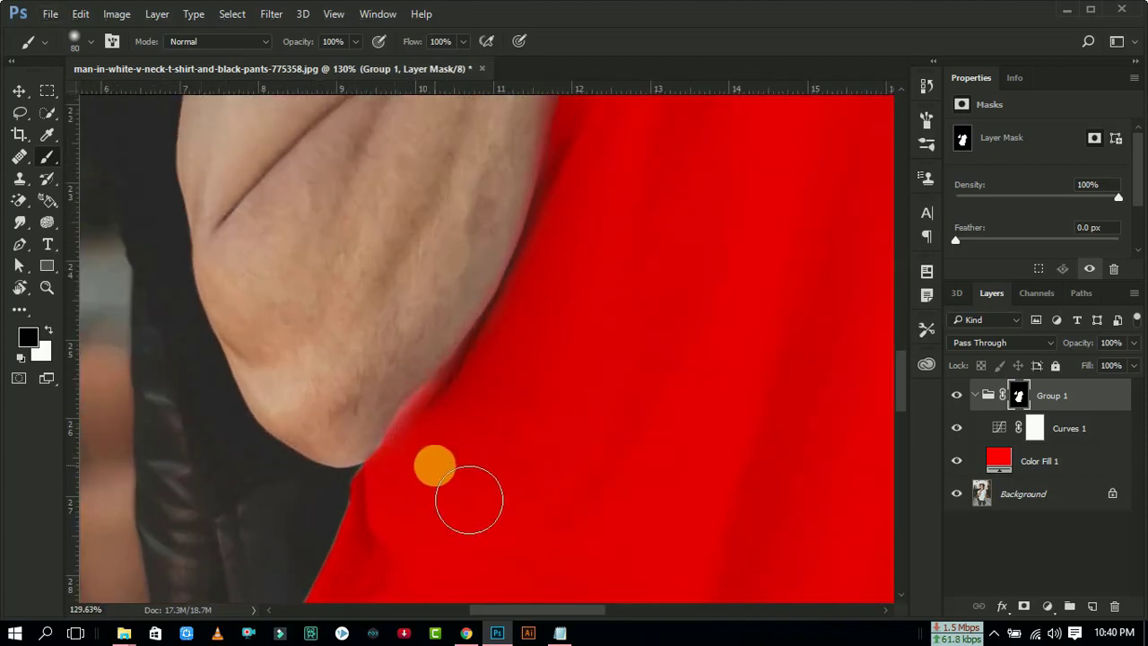
Step: Paint white to restore red on the shirt near the elbow
key("x")
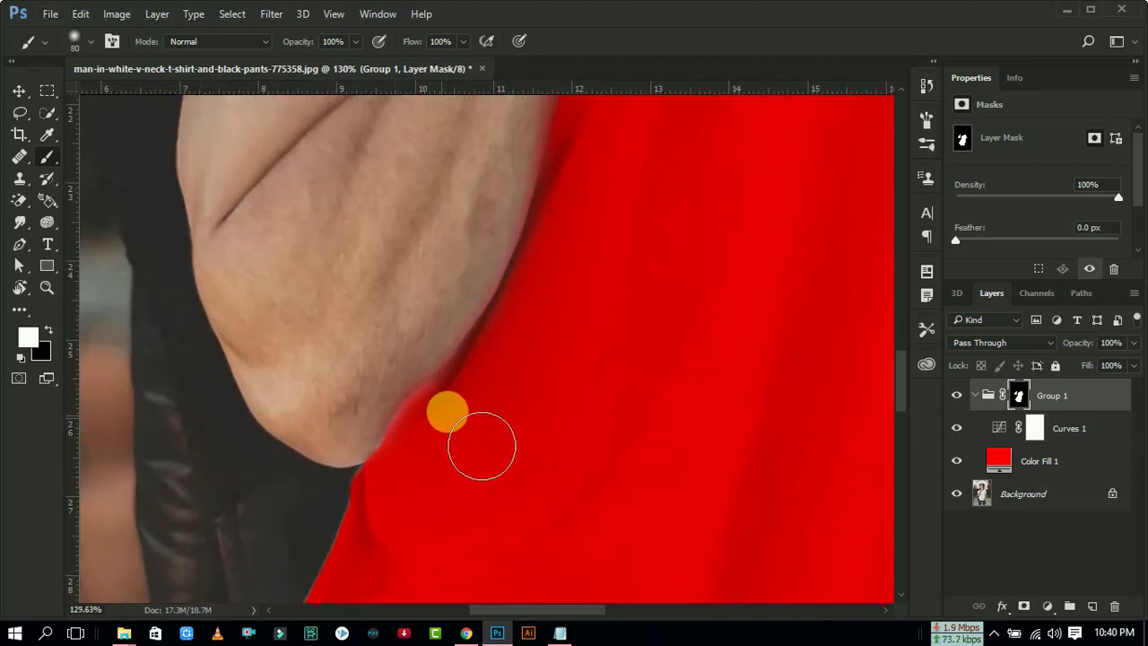
scroll(475, 462, "down", 2)
scroll(417, 458, "down", 3)
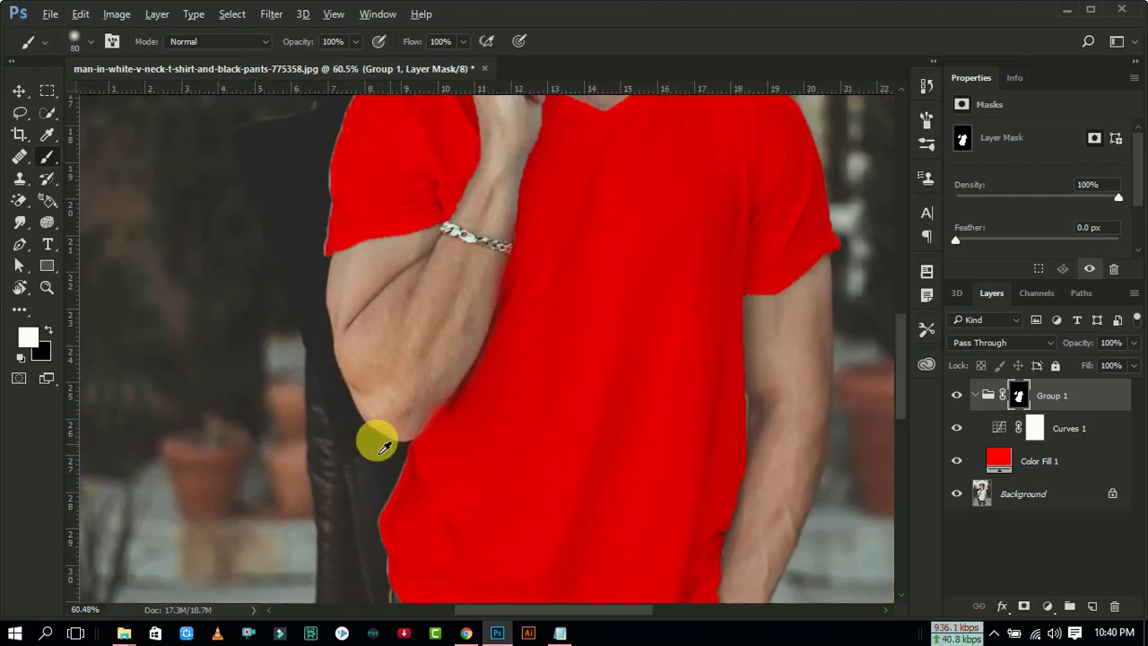
scroll(382, 445, "down", 2)
scroll(430, 484, "down", 1)
scroll(386, 439, "up", 2)
scroll(394, 411, "up", 3)
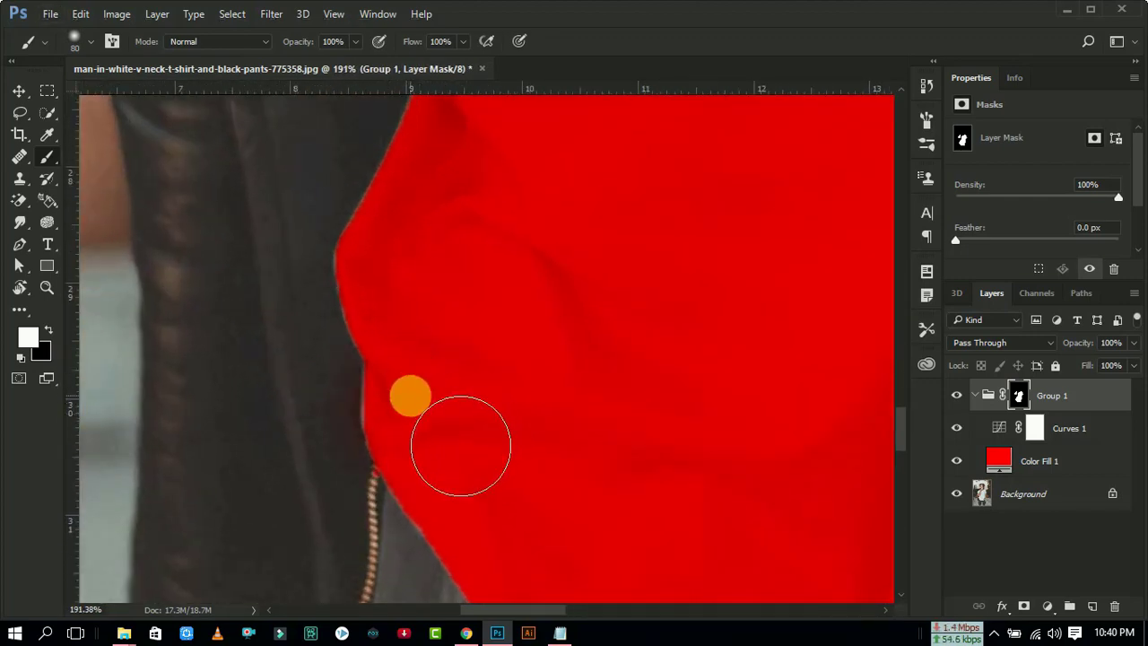
scroll(399, 428, "down", 5)
scroll(399, 429, "down", 3)
scroll(463, 436, "up", 2)
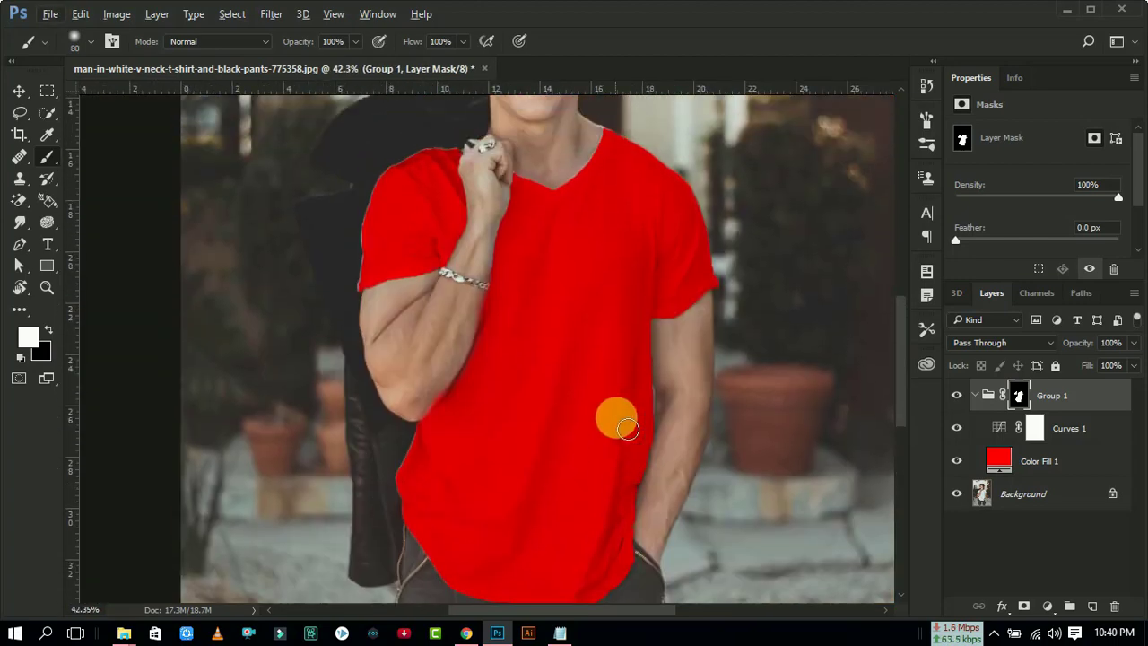
scroll(616, 415, "up", 3)
scroll(586, 417, "up", 2)
scroll(342, 361, "up", 3)
scroll(342, 360, "up", 3)
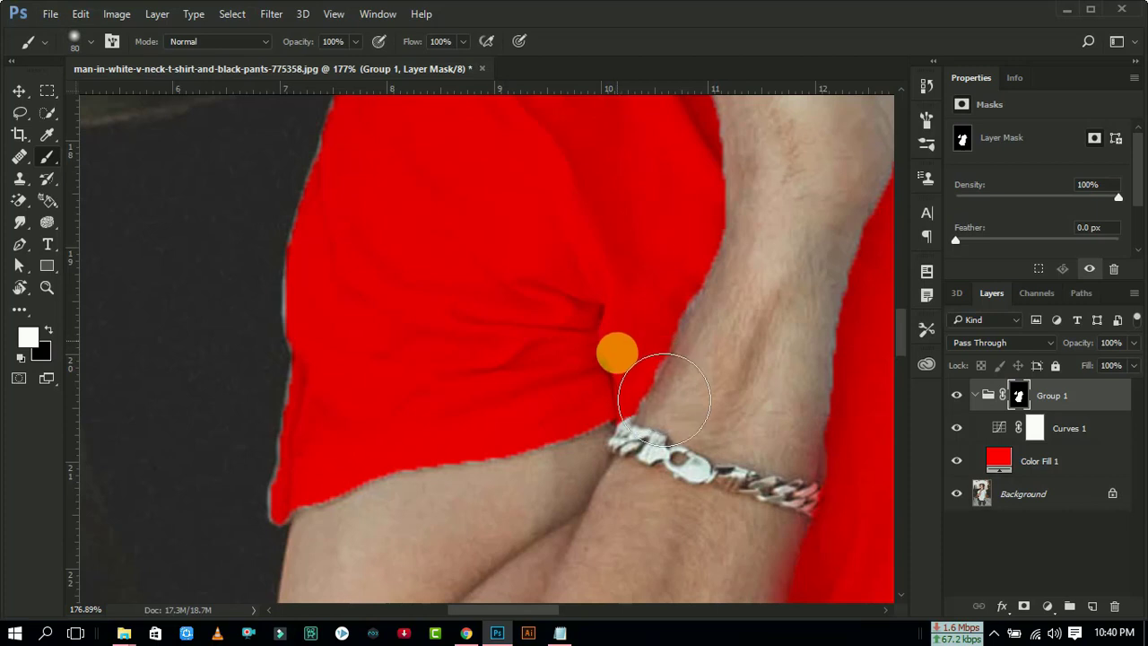
mouse_move(664, 400)
left_mouse_down()
mouse_move(618, 392)
mouse_move(340, 412)
mouse_move(299, 470)
left_mouse_up()
Step: Shrink the brush and paint the Group 1 mask along the left sleeve, forearm, bracelet and fist edges
key("bracketleft")
key("bracketleft")
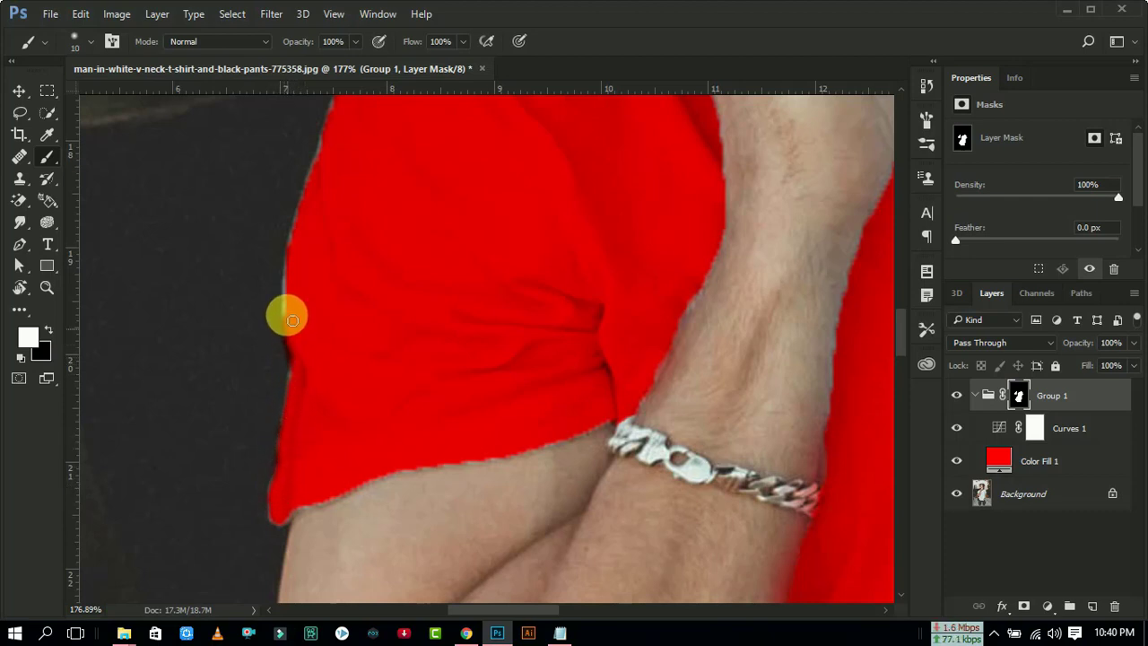
scroll(392, 296, "down", 1)
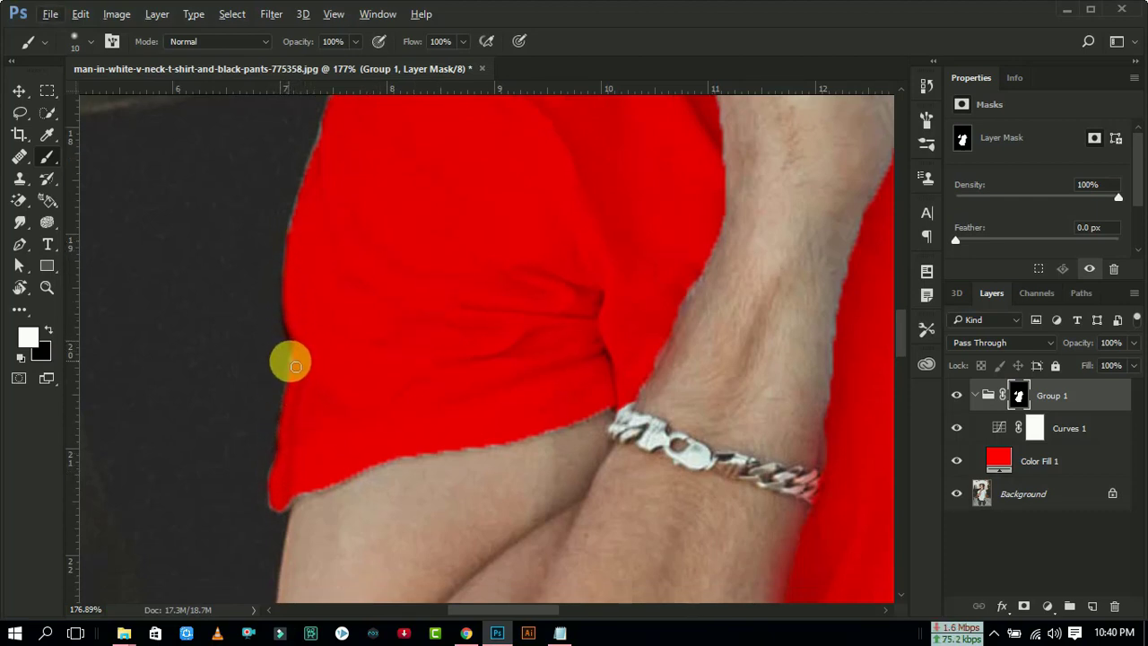
scroll(313, 386, "down", 3)
scroll(403, 376, "up", 2)
scroll(341, 313, "up", 5)
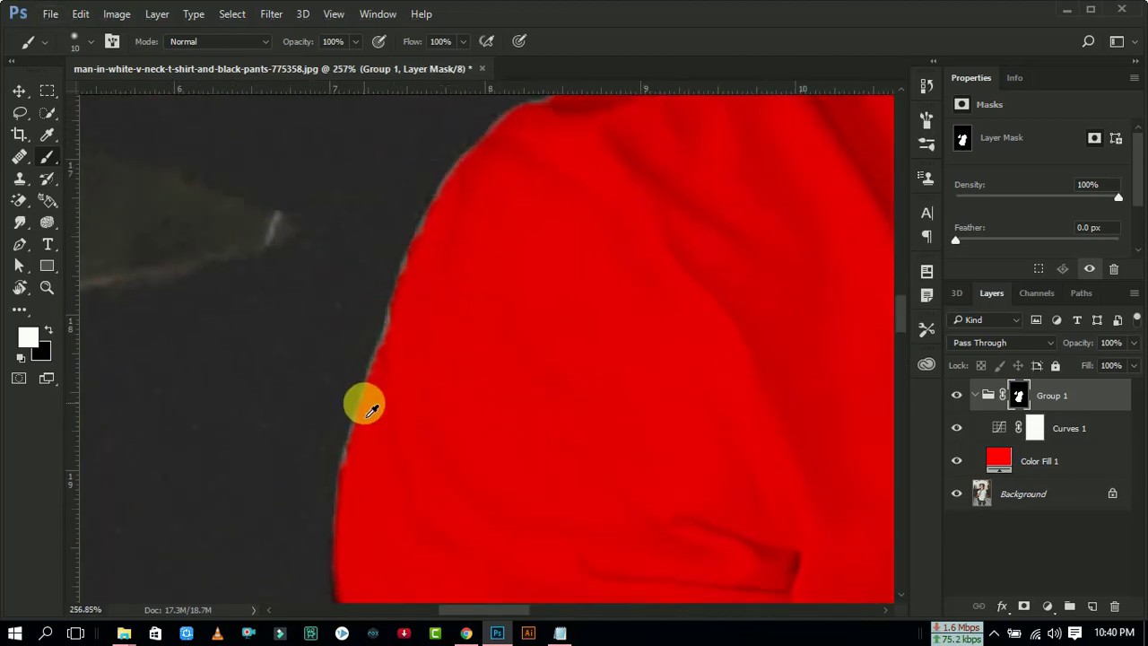
scroll(363, 408, "up", 1)
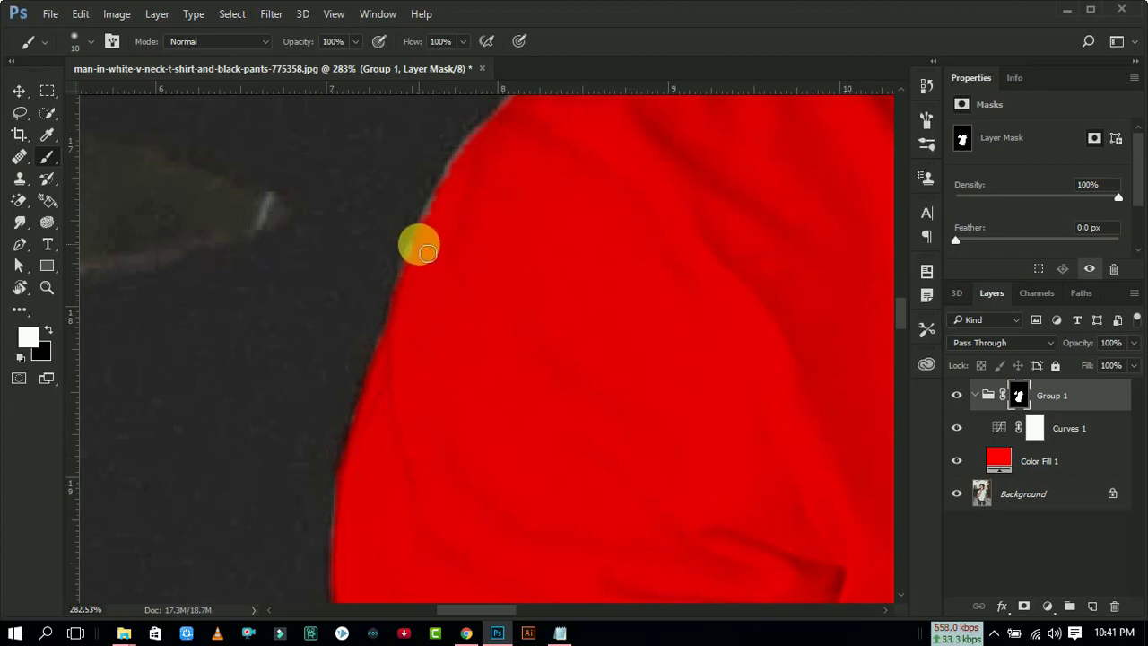
scroll(423, 270, "down", 5)
scroll(385, 320, "down", 1)
scroll(566, 440, "up", 3)
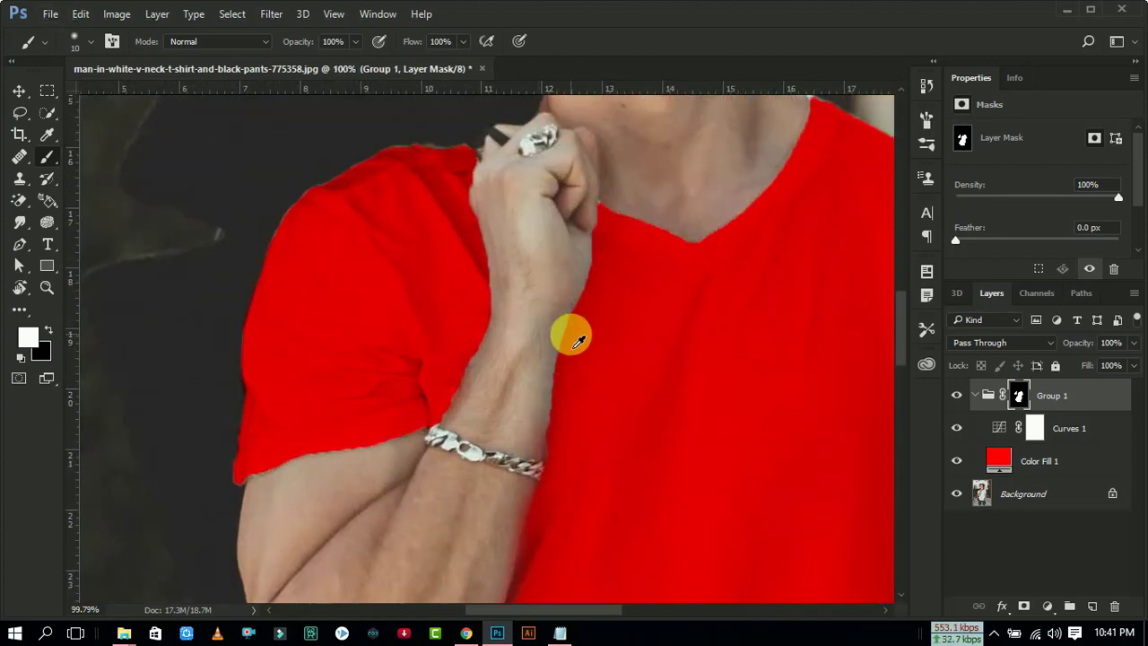
scroll(569, 329, "up", 3)
scroll(590, 335, "up", 1)
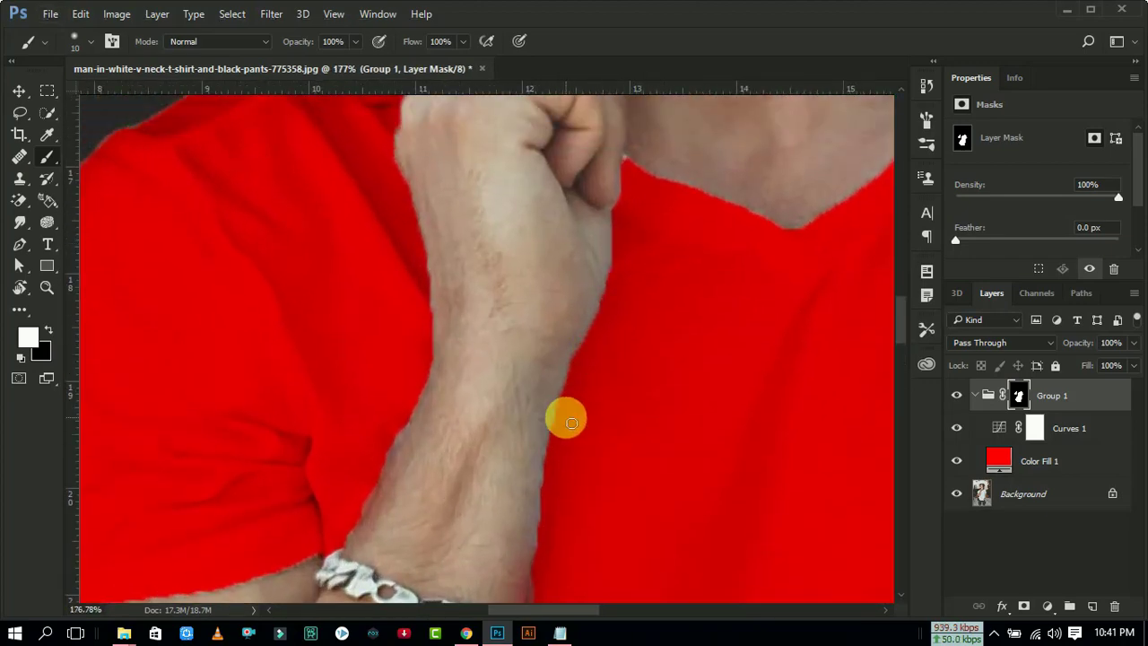
scroll(547, 489, "down", 2)
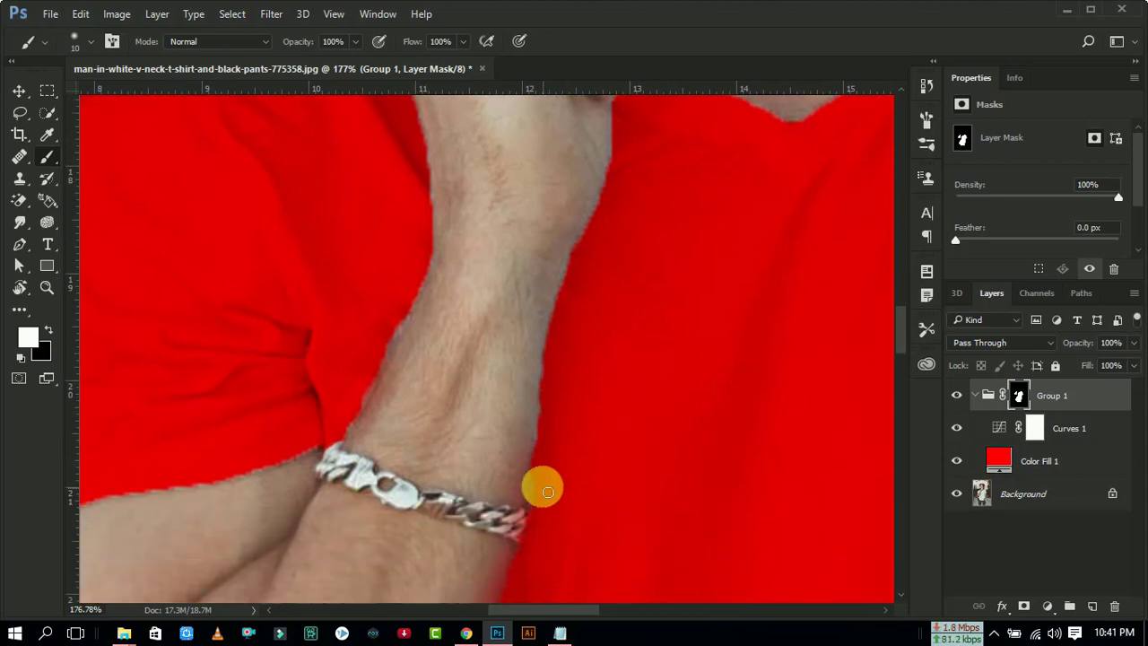
scroll(545, 430, "up", 3)
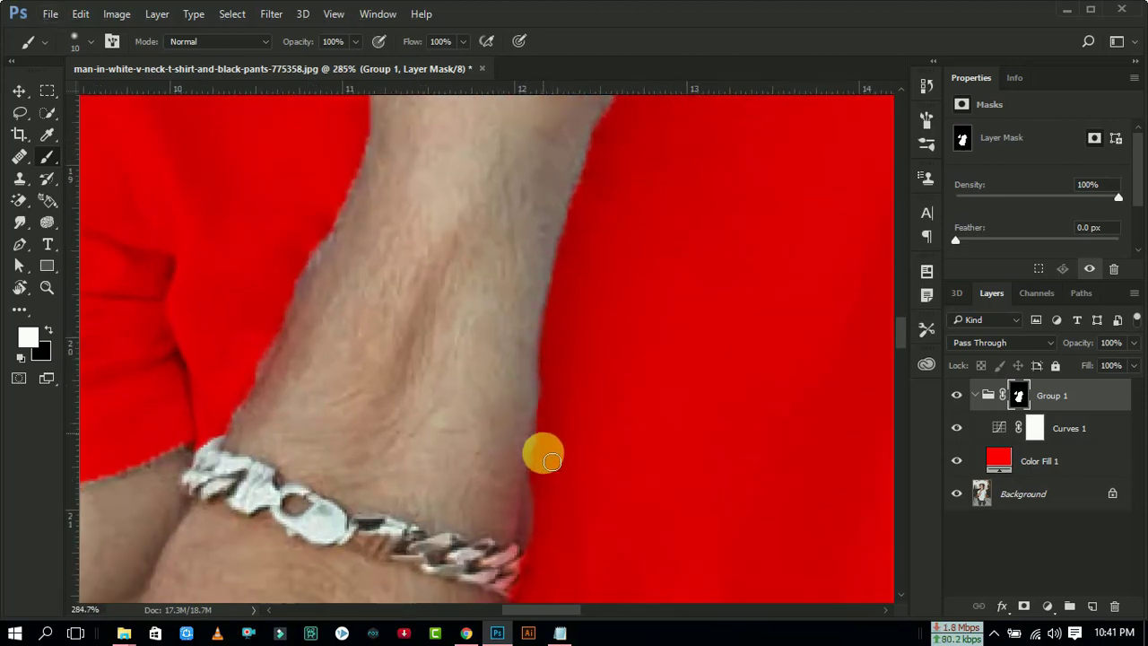
scroll(543, 395, "down", 2)
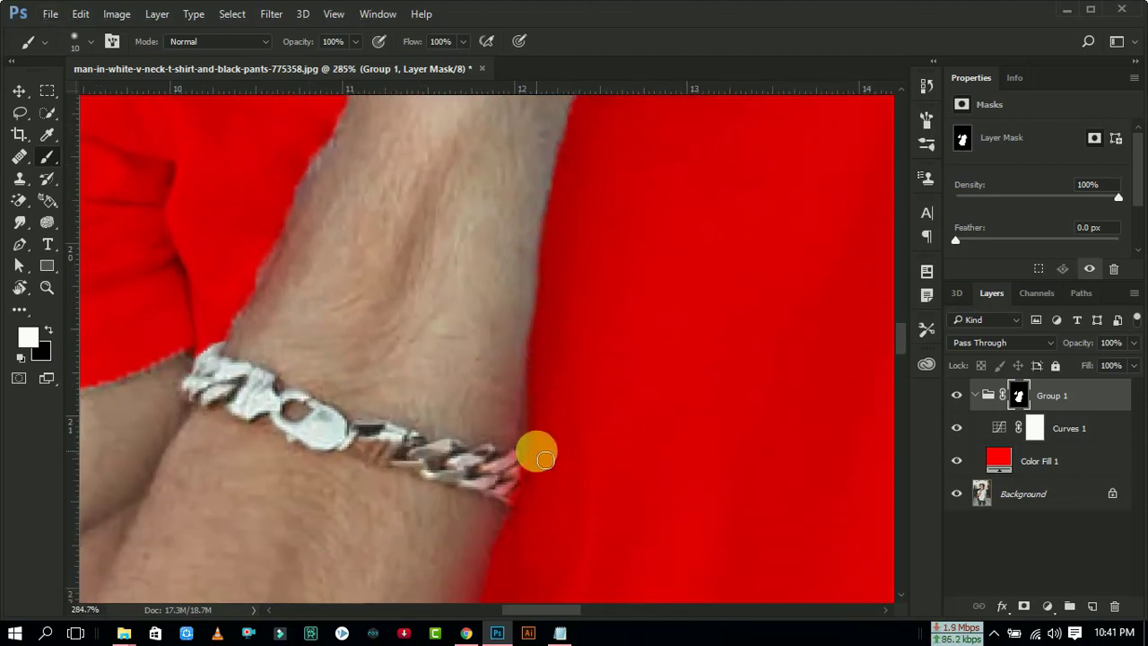
scroll(532, 435, "down", 3)
scroll(470, 385, "down", 2)
scroll(422, 332, "up", 5)
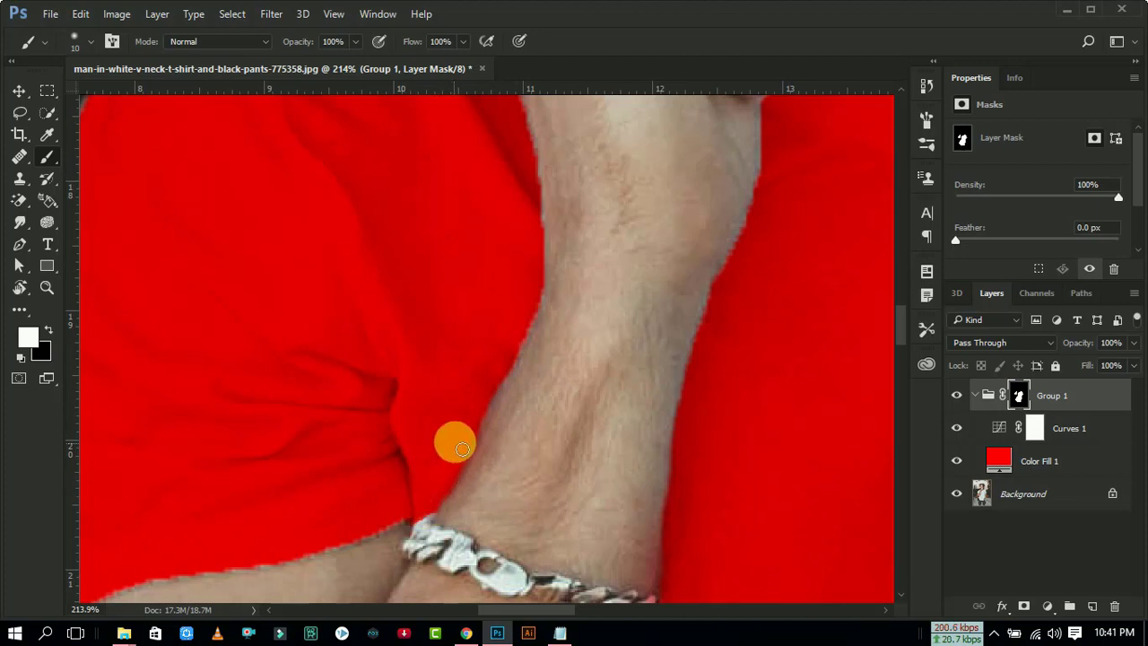
scroll(485, 403, "up", 2)
scroll(515, 314, "up", 2)
scroll(511, 261, "up", 1)
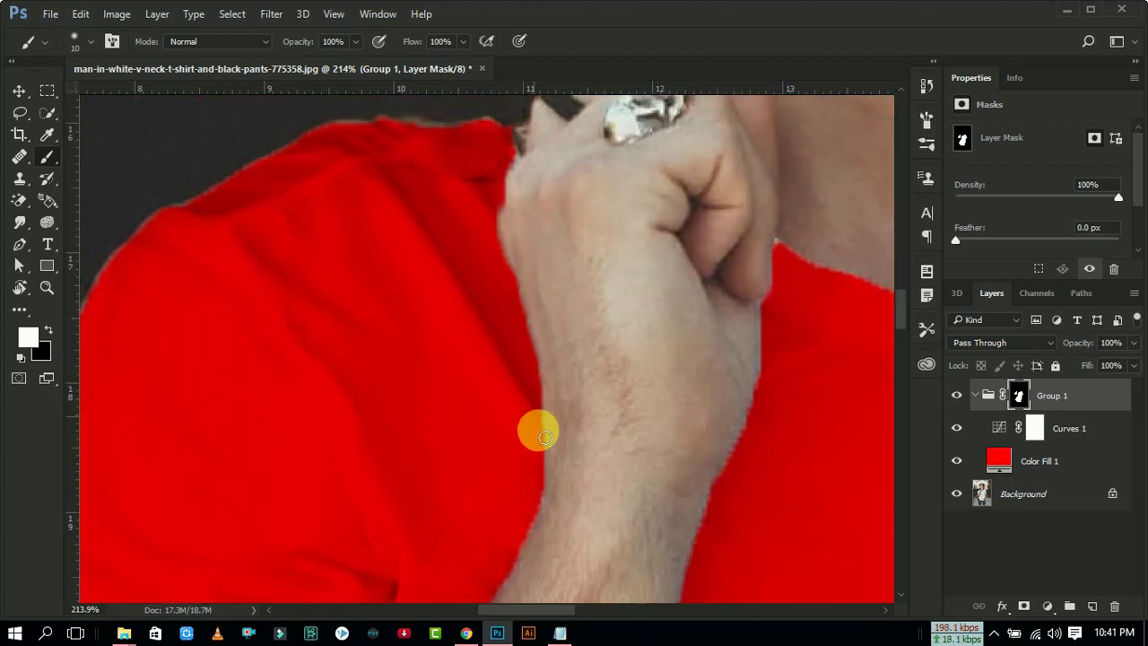
scroll(469, 409, "down", 1)
scroll(671, 440, "up", 1)
scroll(661, 311, "up", 1)
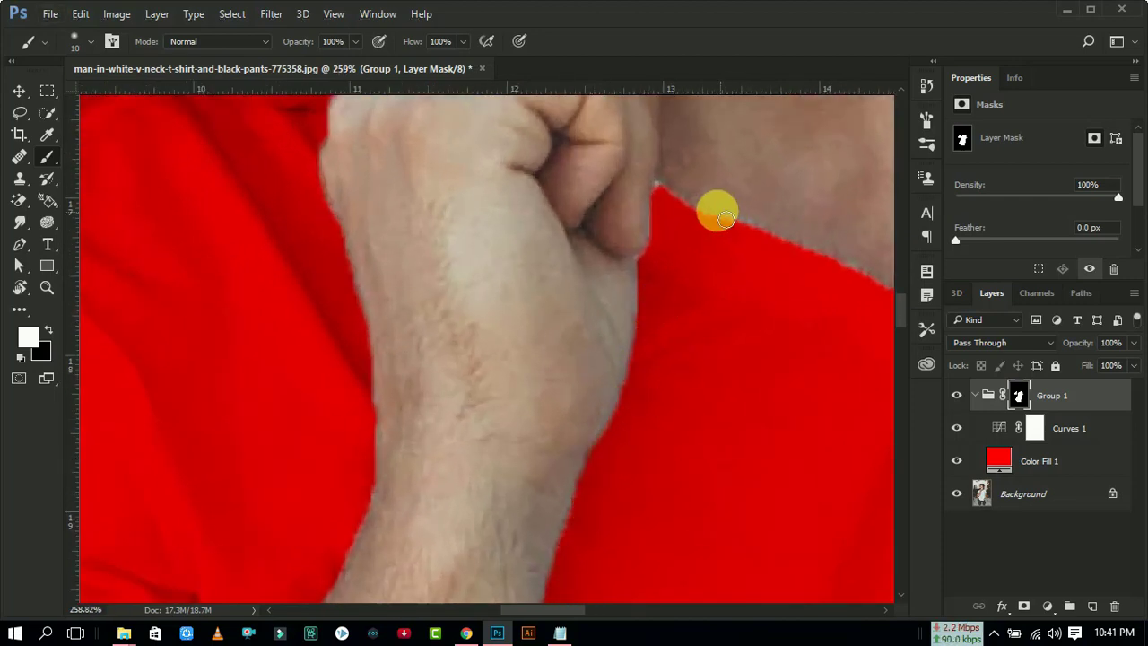
scroll(708, 217, "up", 1)
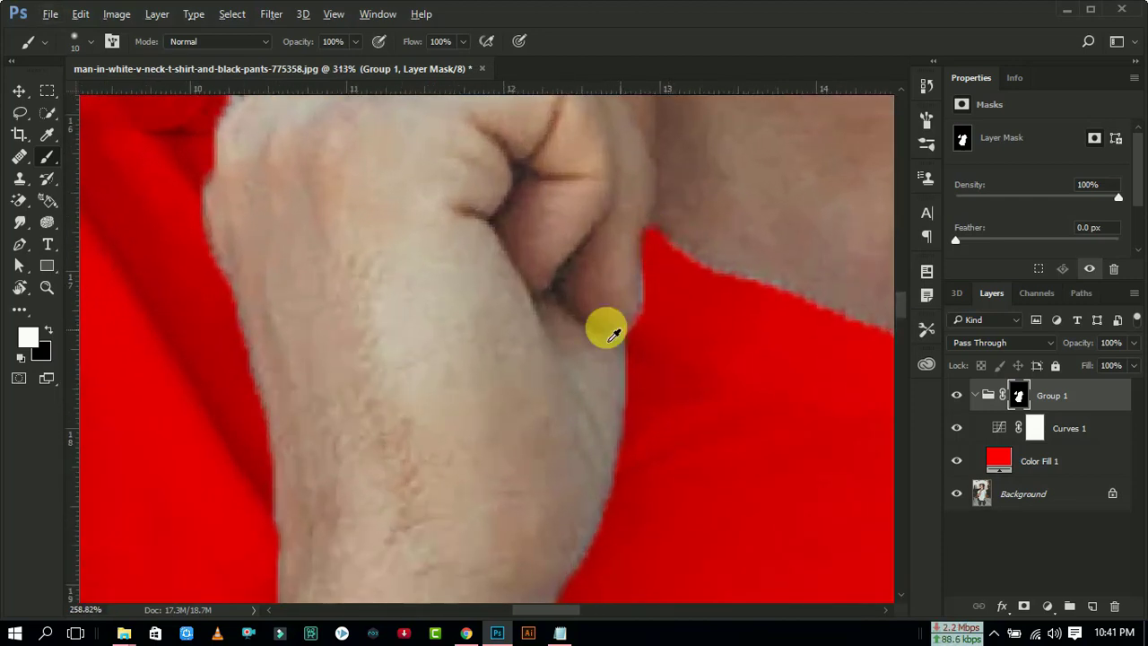
scroll(574, 305, "down", 4)
scroll(625, 331, "down", 3)
scroll(641, 390, "down", 1)
scroll(760, 530, "down", 1)
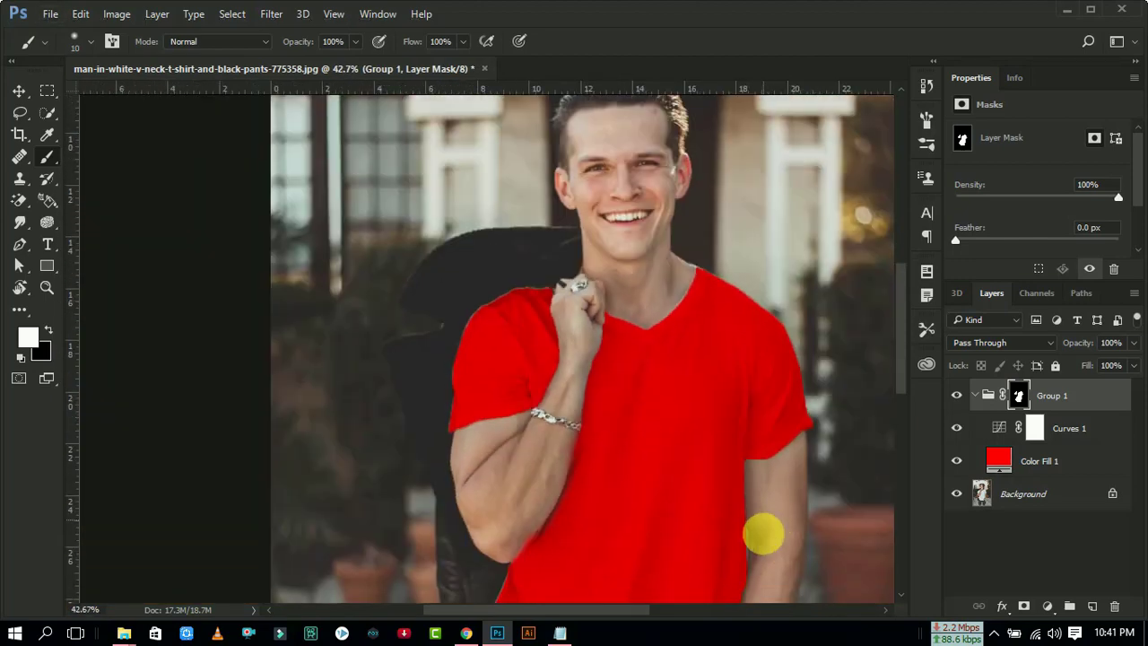
scroll(756, 525, "up", 2)
scroll(746, 382, "up", 2)
Step: Repaint the red along the shirt edge down the right arm
mouse_move(746, 334)
left_mouse_down()
mouse_move(746, 469)
mouse_move(747, 332)
left_mouse_up()
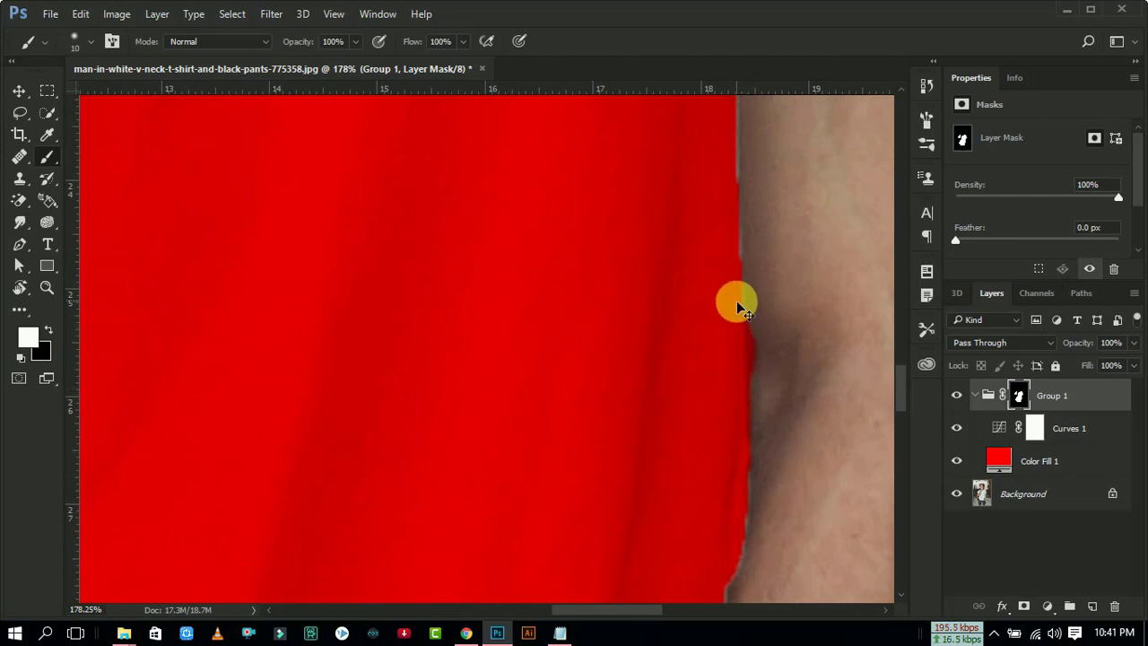
mouse_move(749, 381)
left_mouse_down()
mouse_move(735, 457)
mouse_move(752, 410)
left_mouse_up()
scroll(751, 410, "up", 2)
mouse_move(743, 328)
left_mouse_down()
mouse_move(755, 491)
mouse_move(747, 260)
mouse_move(753, 402)
mouse_move(758, 371)
mouse_move(750, 427)
mouse_move(727, 464)
mouse_move(762, 379)
mouse_move(748, 472)
mouse_move(754, 400)
mouse_move(722, 538)
mouse_move(717, 434)
mouse_move(697, 526)
mouse_move(699, 427)
mouse_move(645, 558)
mouse_move(636, 472)
mouse_move(634, 523)
mouse_move(640, 476)
mouse_move(607, 502)
mouse_move(615, 449)
mouse_move(604, 512)
mouse_move(623, 492)
mouse_move(613, 481)
mouse_move(605, 513)
mouse_move(617, 458)
mouse_move(602, 528)
mouse_move(634, 438)
mouse_move(430, 341)
left_mouse_up()
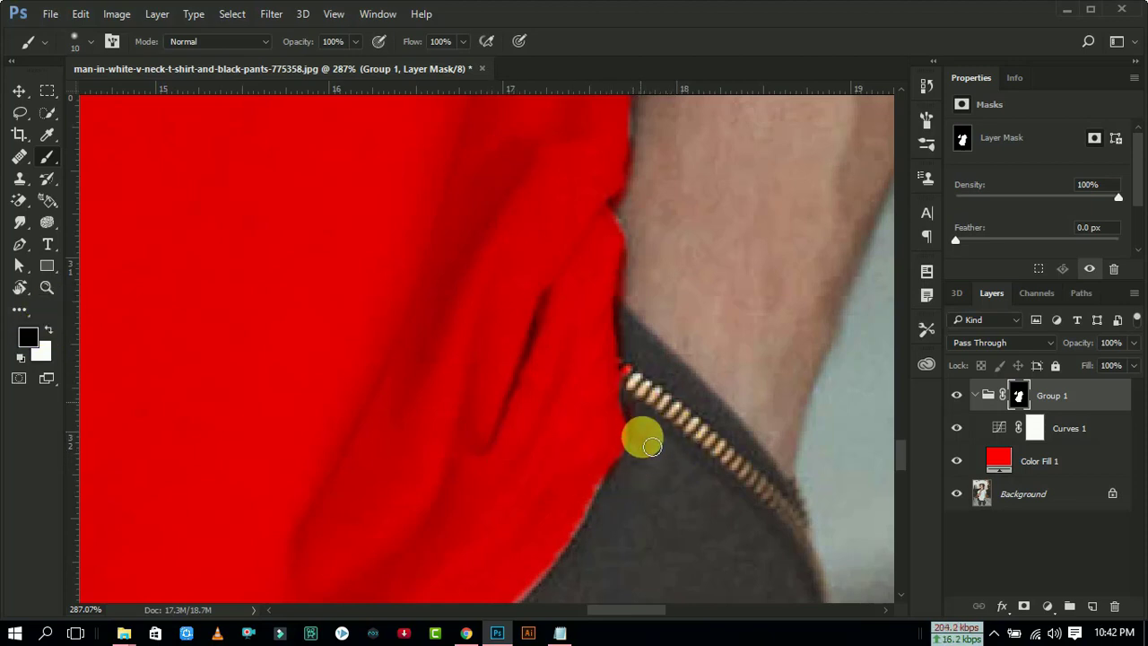
Step: Paint out the red spill over and above the zipper at the lower right
mouse_move(640, 440)
left_mouse_down()
mouse_move(634, 392)
mouse_move(645, 339)
mouse_move(648, 380)
left_mouse_up()
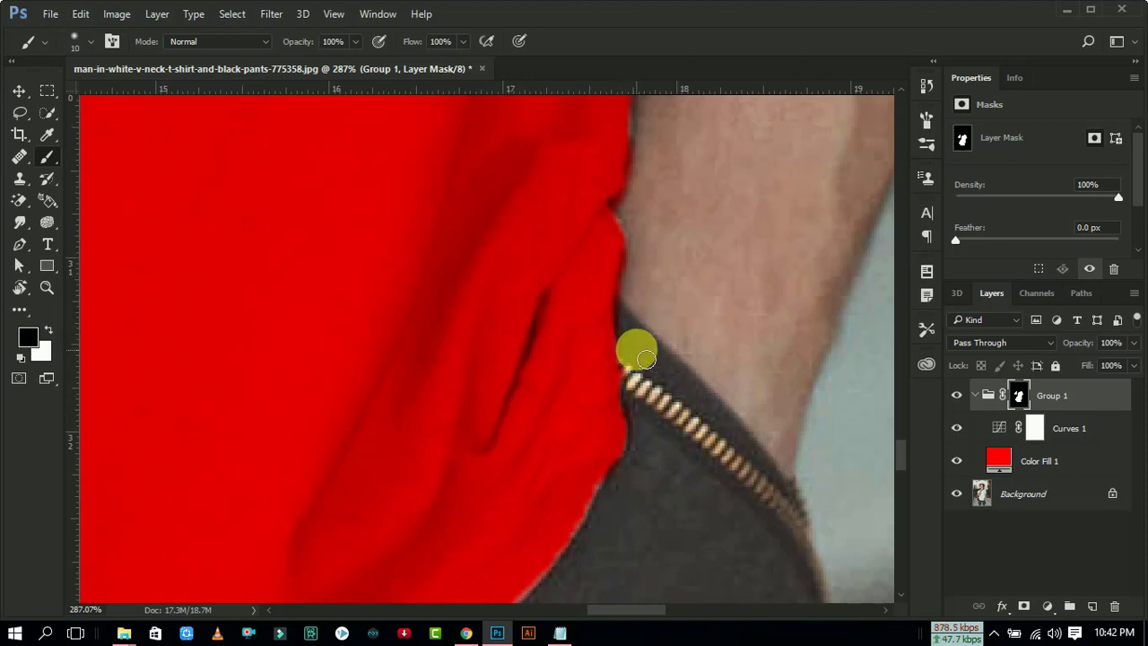
left_click_drag(636, 341, 642, 288)
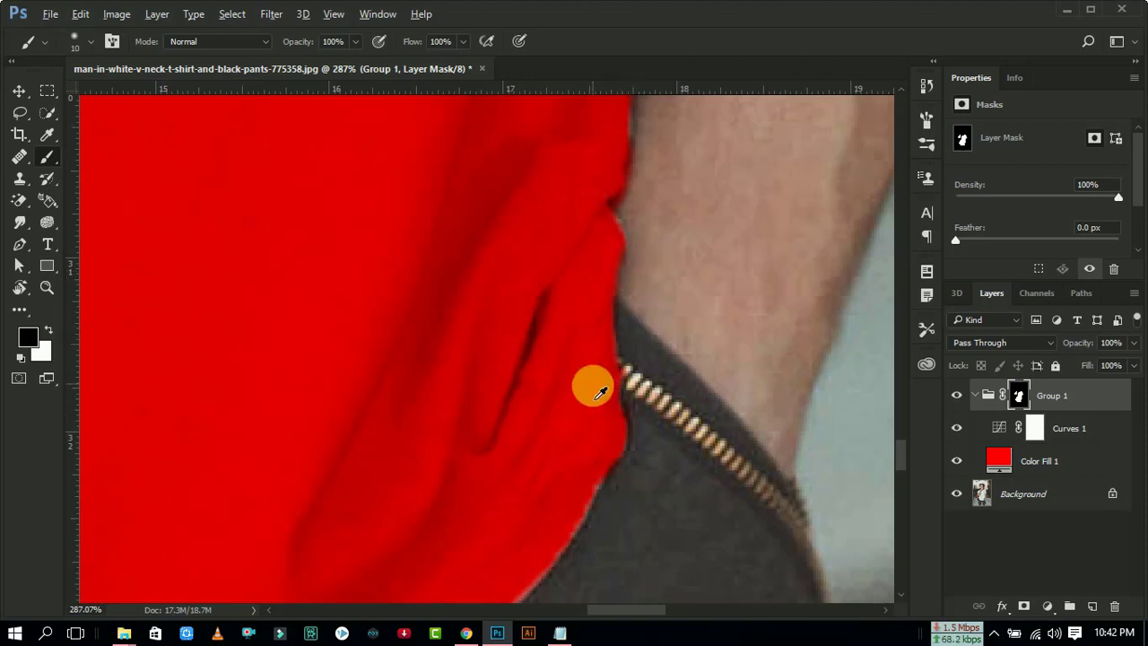
scroll(595, 385, "down", 2)
scroll(654, 315, "down", 3)
scroll(615, 435, "down", 5)
scroll(594, 476, "down", 2)
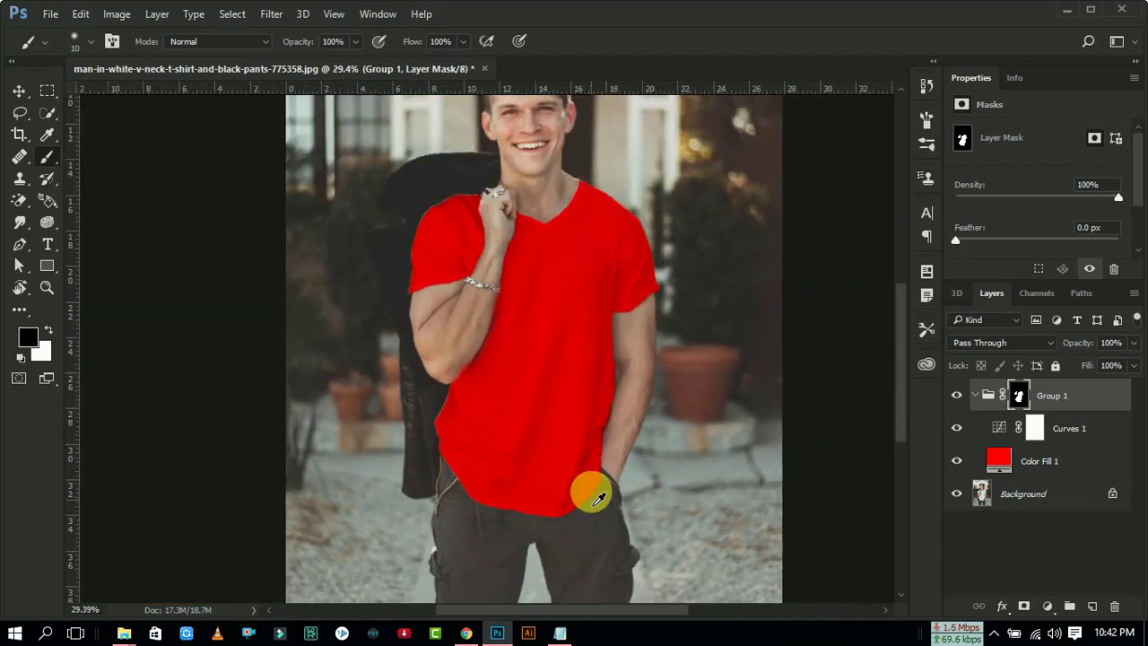
scroll(654, 290, "up", 1)
scroll(661, 376, "up", 2)
scroll(630, 459, "up", 1)
Step: Paint the red back in along the sleeve edge and tidy the sleeve corner
scroll(628, 457, "up", 1)
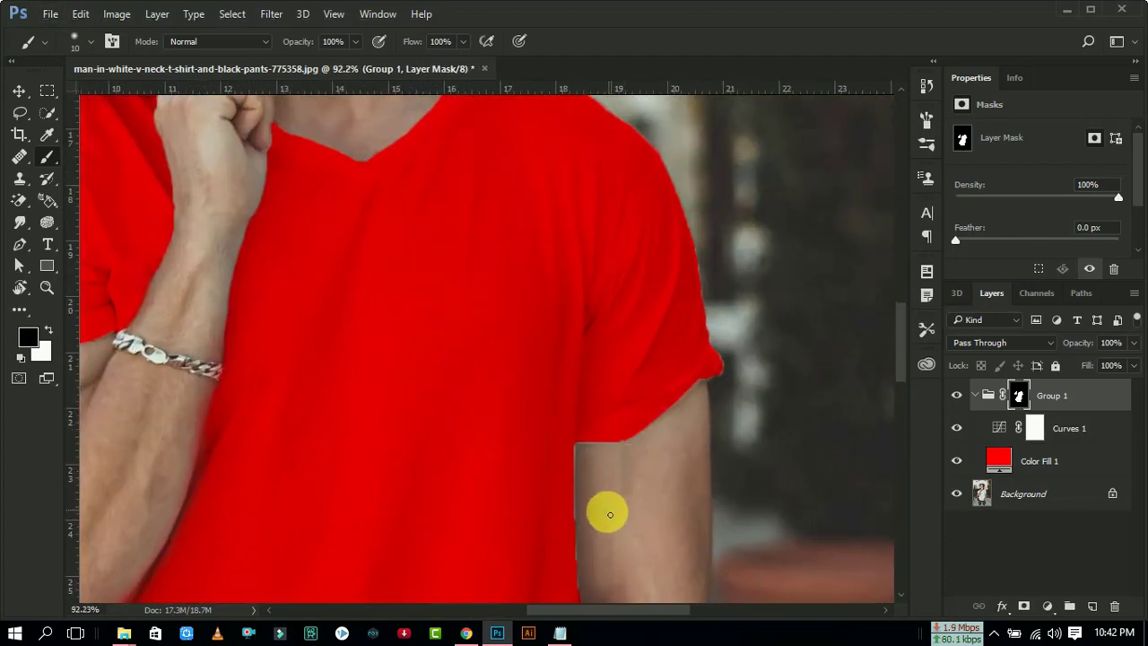
scroll(605, 512, "up", 2)
scroll(600, 512, "up", 1)
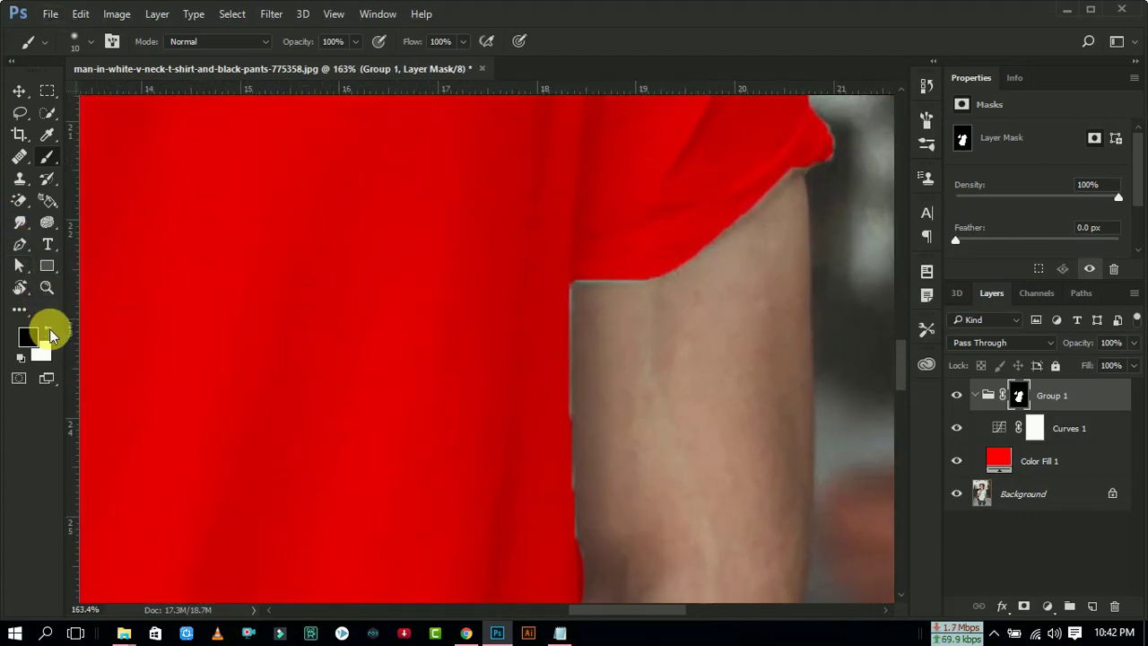
left_click(50, 332)
scroll(507, 345, "up", 1)
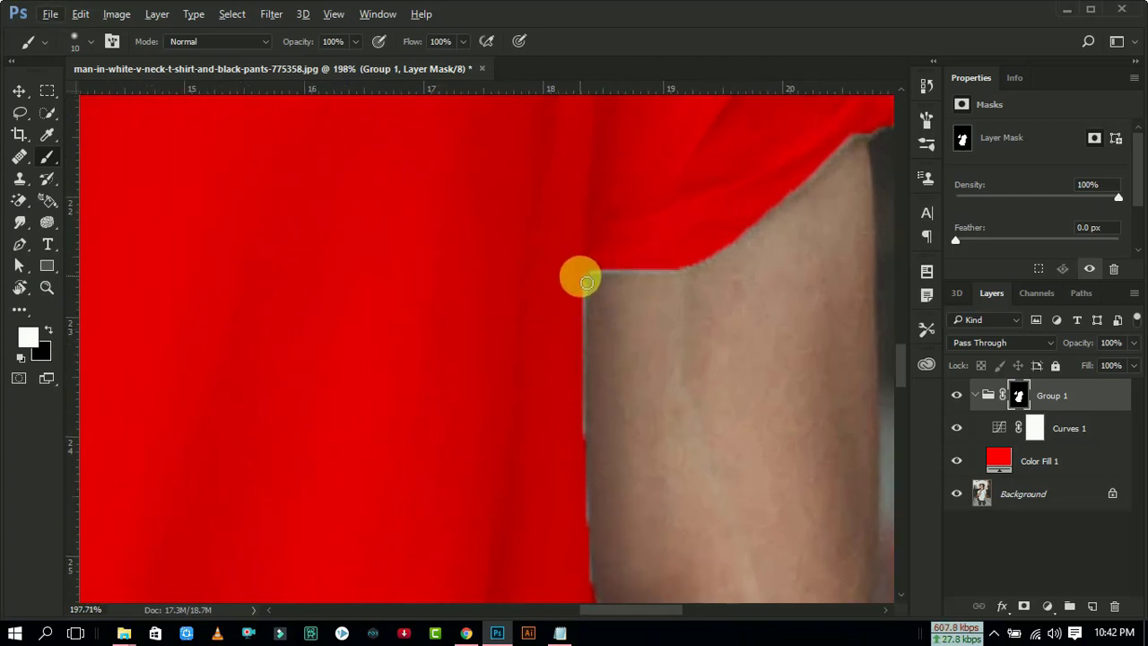
left_click_drag(586, 349, 584, 400)
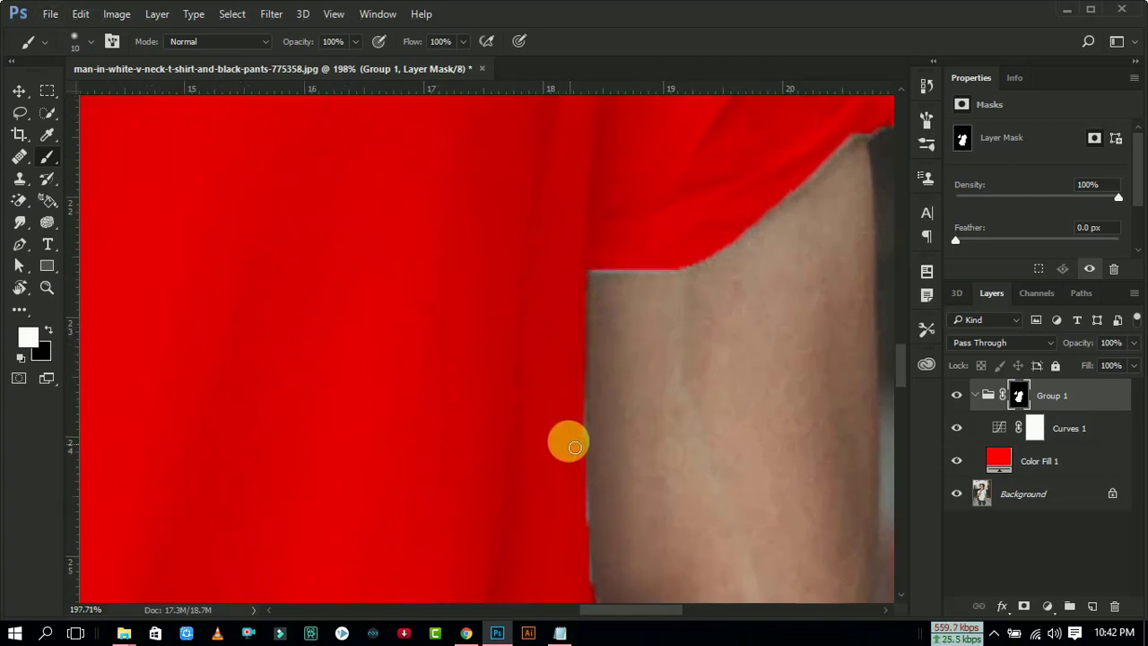
scroll(583, 421, "down", 2)
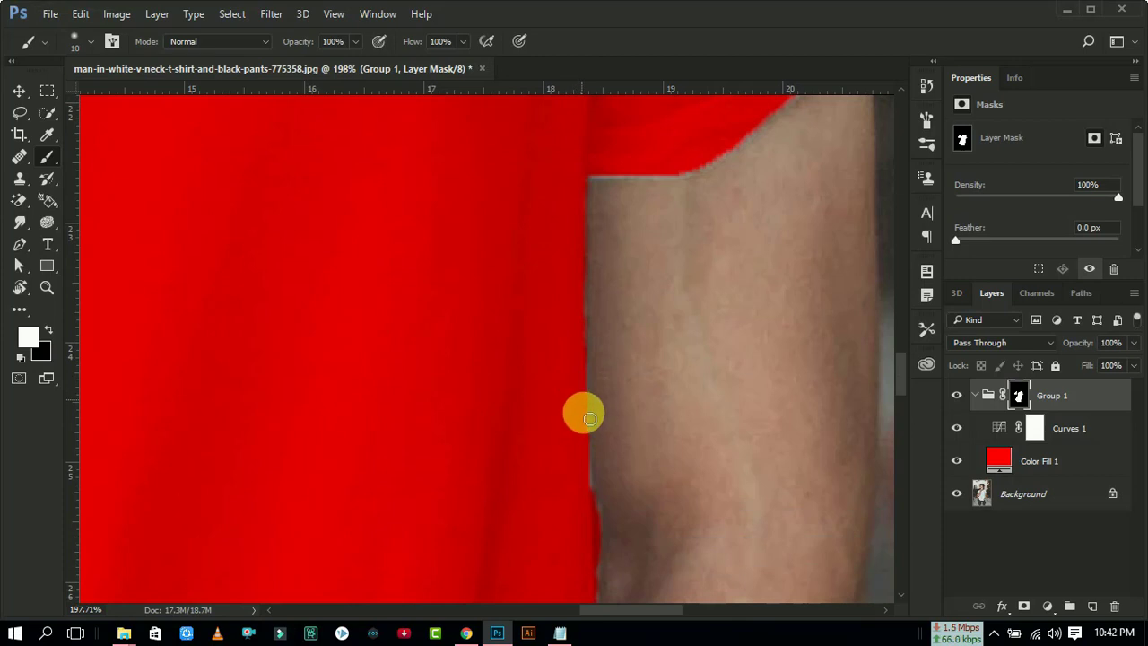
left_click_drag(586, 463, 584, 508)
scroll(635, 359, "up", 1)
scroll(610, 256, "up", 2)
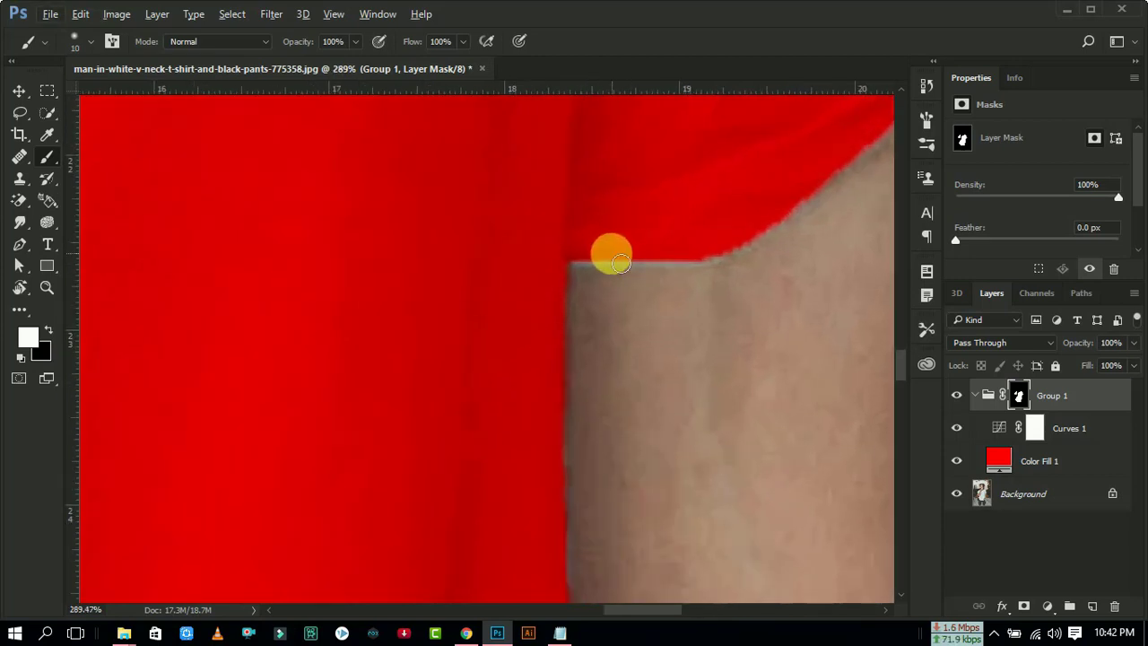
left_click_drag(618, 267, 677, 264)
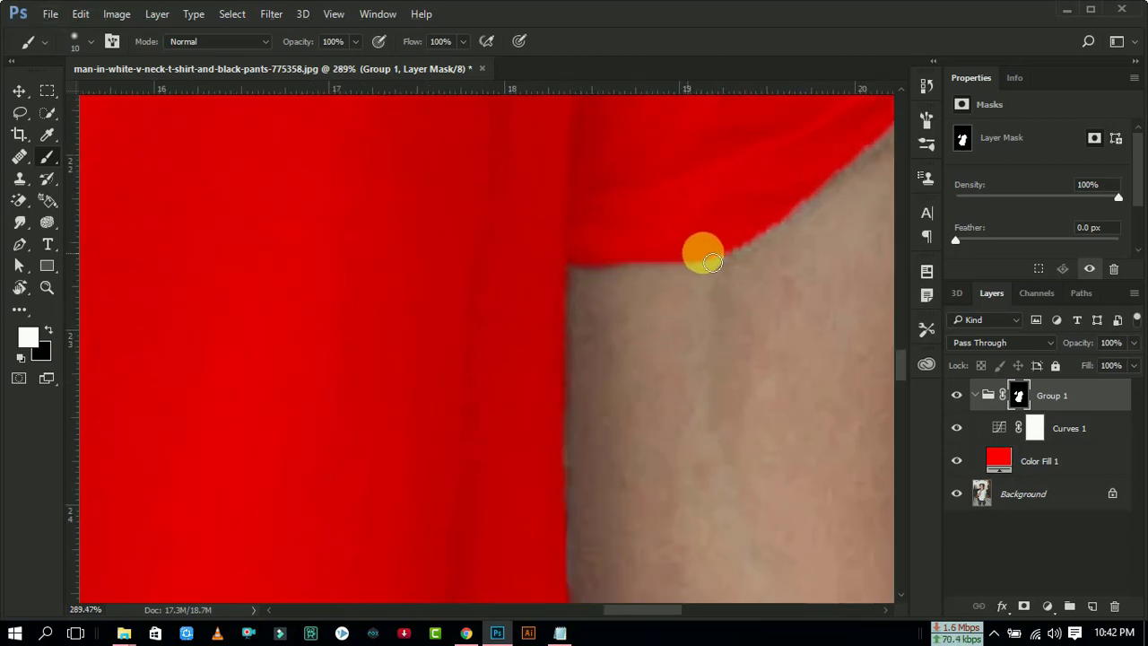
scroll(589, 278, "down", 4)
scroll(583, 290, "down", 3)
scroll(605, 287, "up", 1)
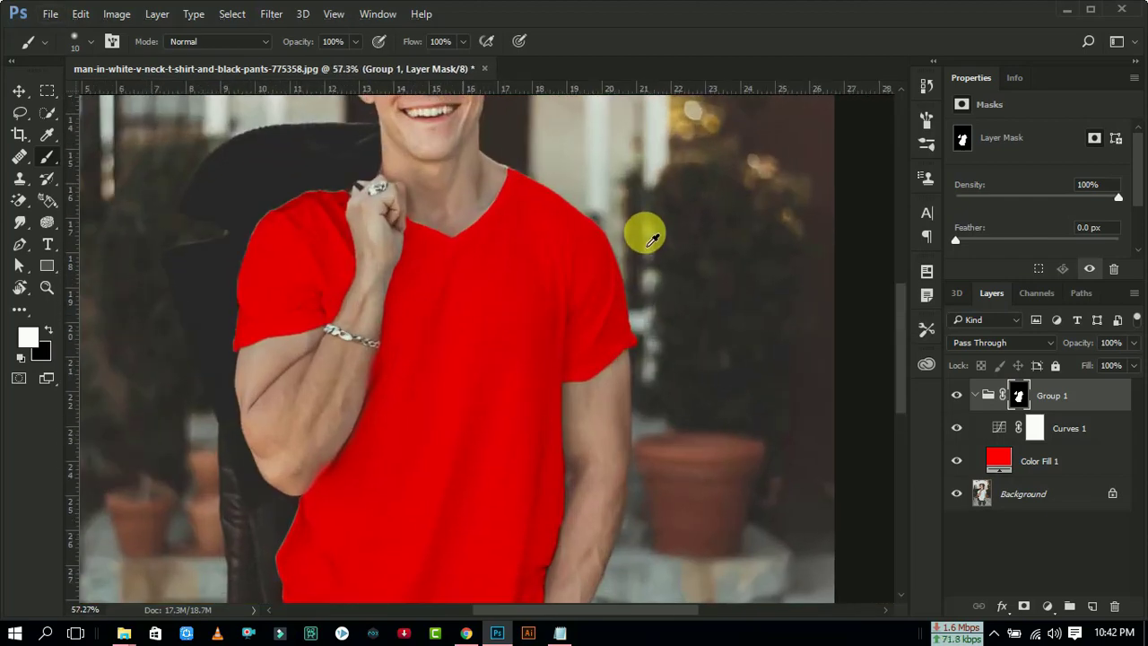
scroll(652, 239, "up", 2)
scroll(457, 161, "up", 1)
scroll(446, 174, "up", 2)
scroll(487, 297, "up", 1)
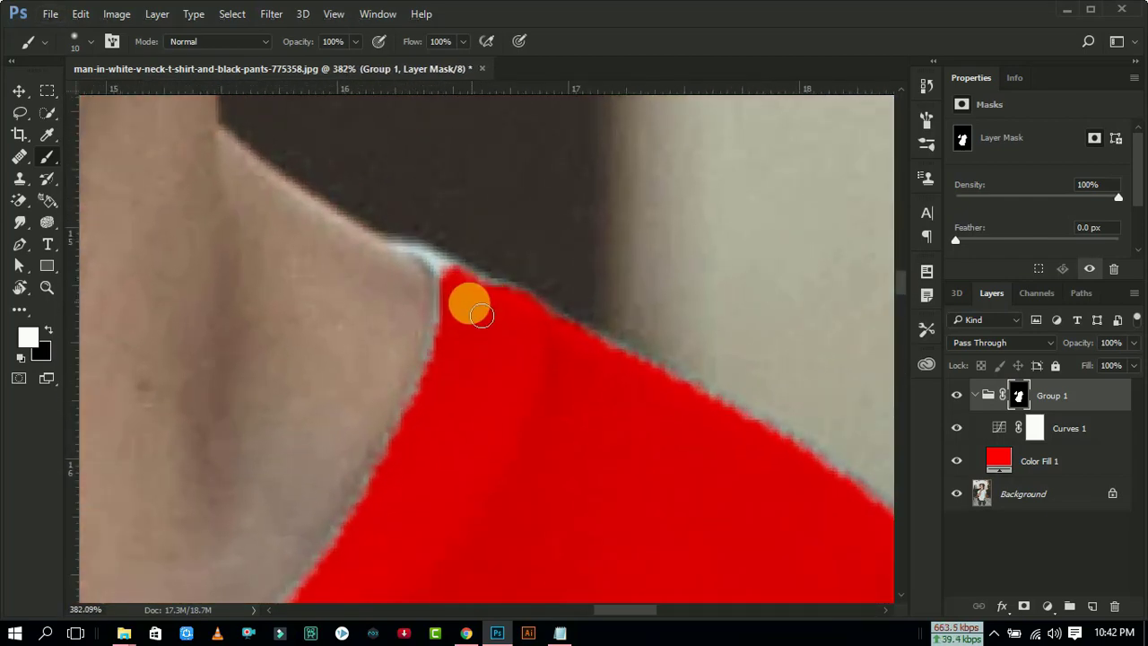
Step: Clean the mask along the neckline and V-neck edge so the skin stays untinted
mouse_move(481, 315)
left_mouse_down()
mouse_move(458, 279)
mouse_move(594, 359)
mouse_move(478, 349)
mouse_move(455, 306)
mouse_move(442, 396)
left_mouse_up()
scroll(442, 395, "down", 2)
mouse_move(448, 350)
left_mouse_down()
mouse_move(410, 320)
mouse_move(380, 403)
left_mouse_up()
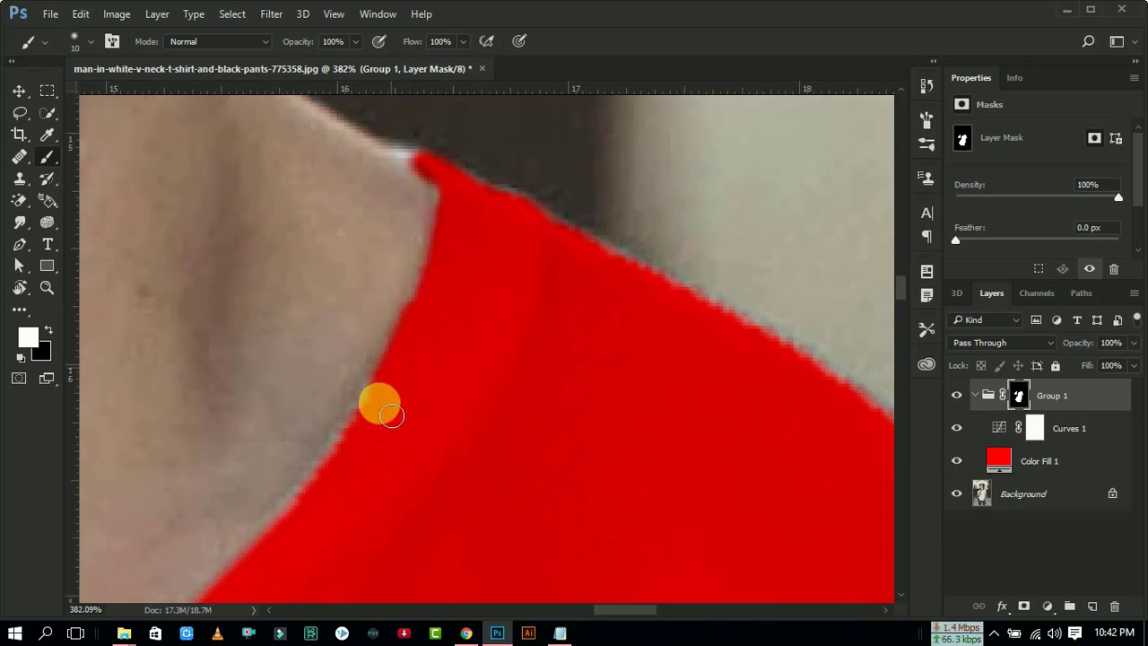
scroll(545, 349, "down", 2)
scroll(257, 551, "up", 1)
scroll(257, 551, "up", 1)
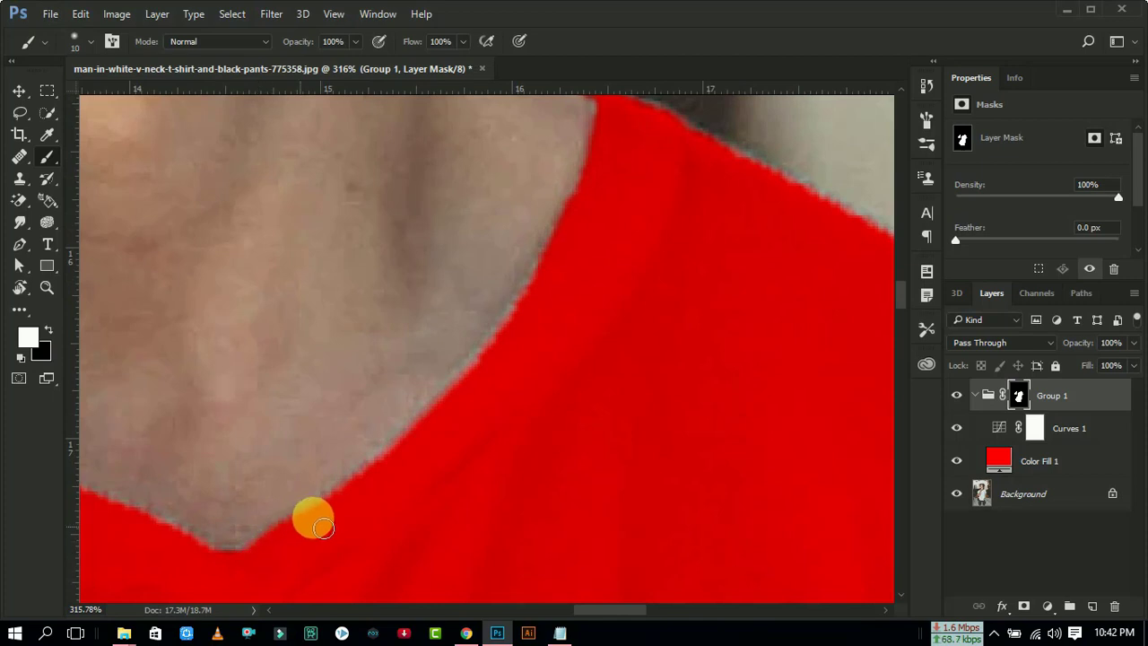
mouse_move(384, 482)
left_mouse_down()
mouse_move(438, 441)
mouse_move(563, 275)
left_mouse_up()
scroll(661, 302, "down", 3)
scroll(274, 417, "up", 2)
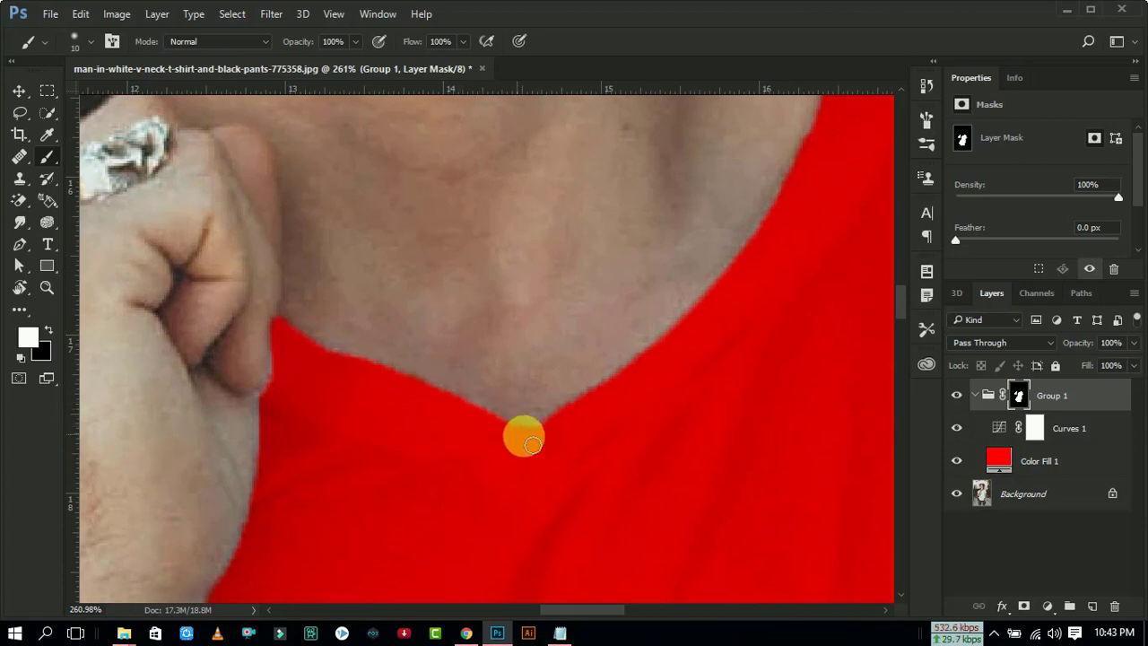
scroll(506, 462, "down", 2)
scroll(668, 287, "up", 1)
scroll(668, 289, "up", 1)
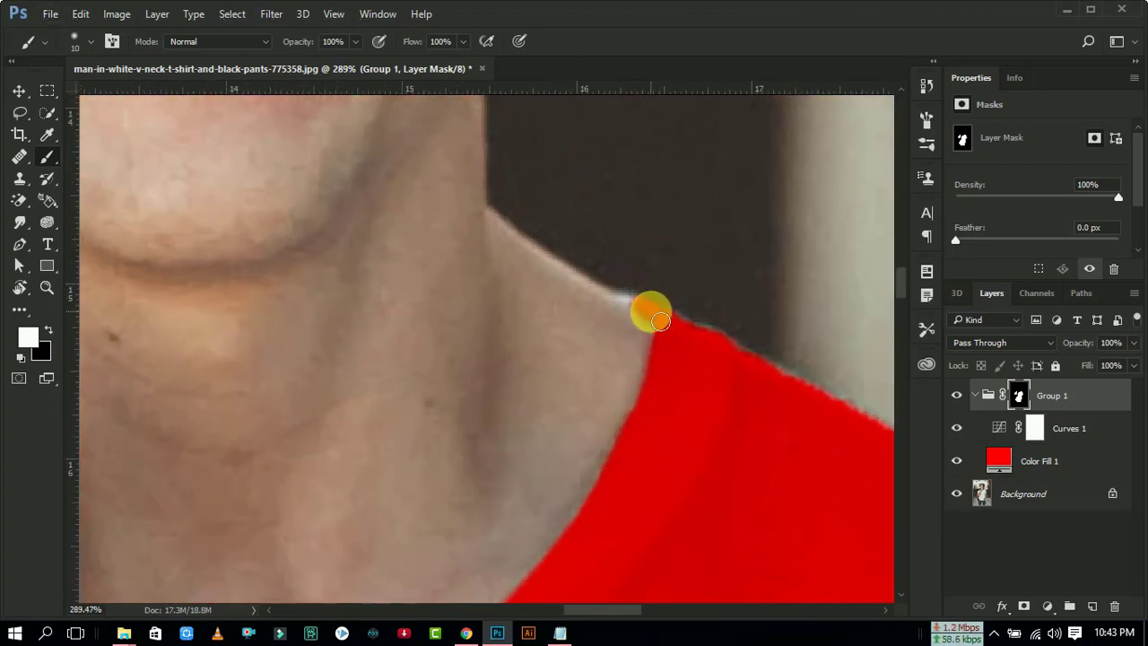
scroll(640, 309, "down", 1)
scroll(682, 307, "down", 2)
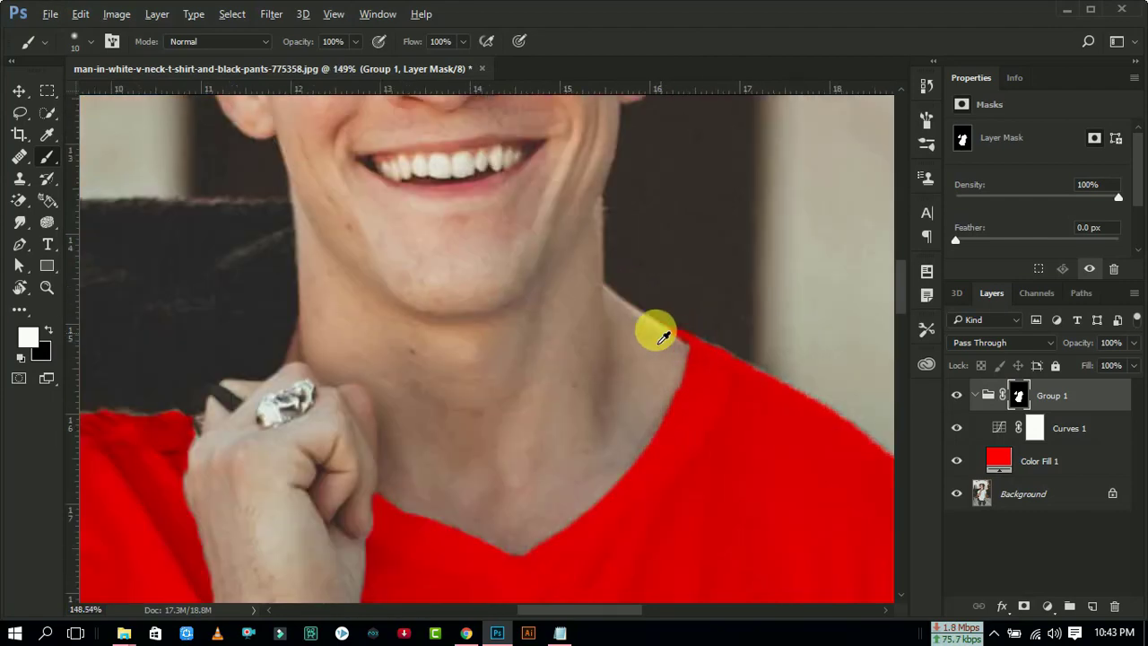
scroll(656, 333, "down", 2)
scroll(622, 310, "down", 1)
scroll(649, 332, "down", 2)
scroll(607, 338, "up", 2)
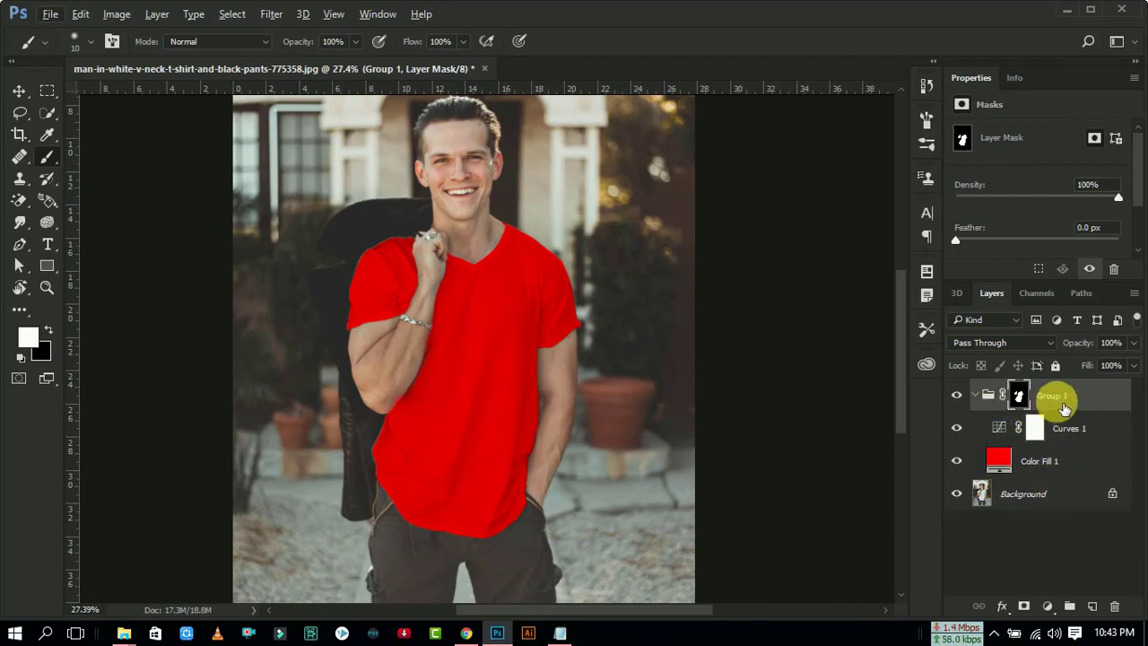
Step: Rename the Color Fill 1 layer in Group 1 to 'red'
left_click(977, 395)
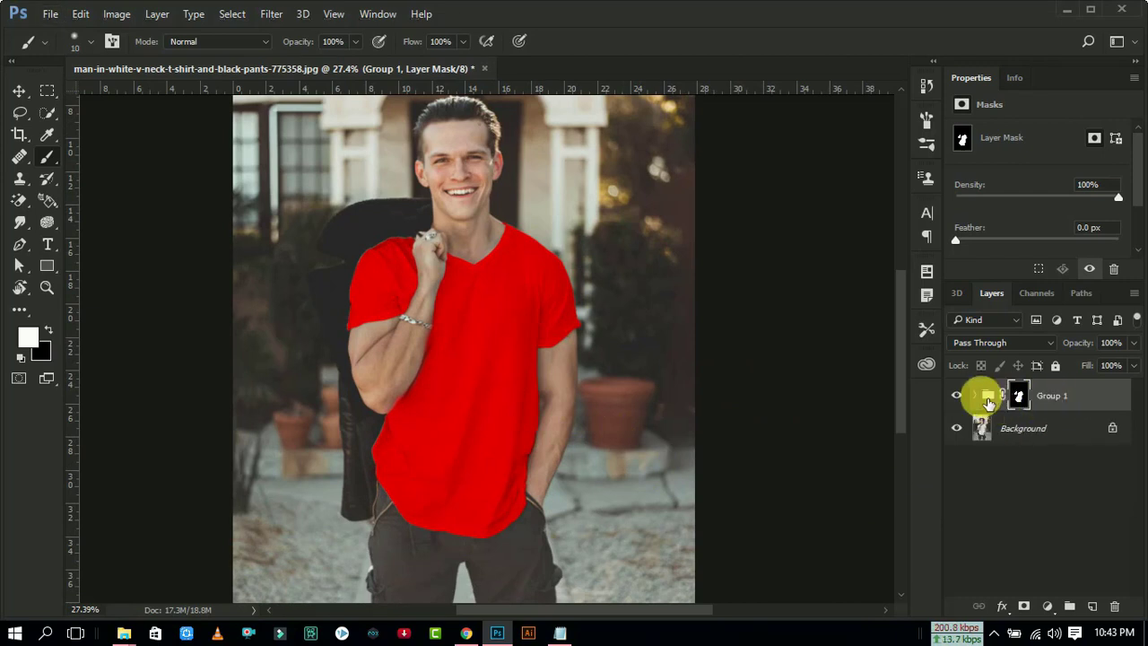
left_click(975, 396)
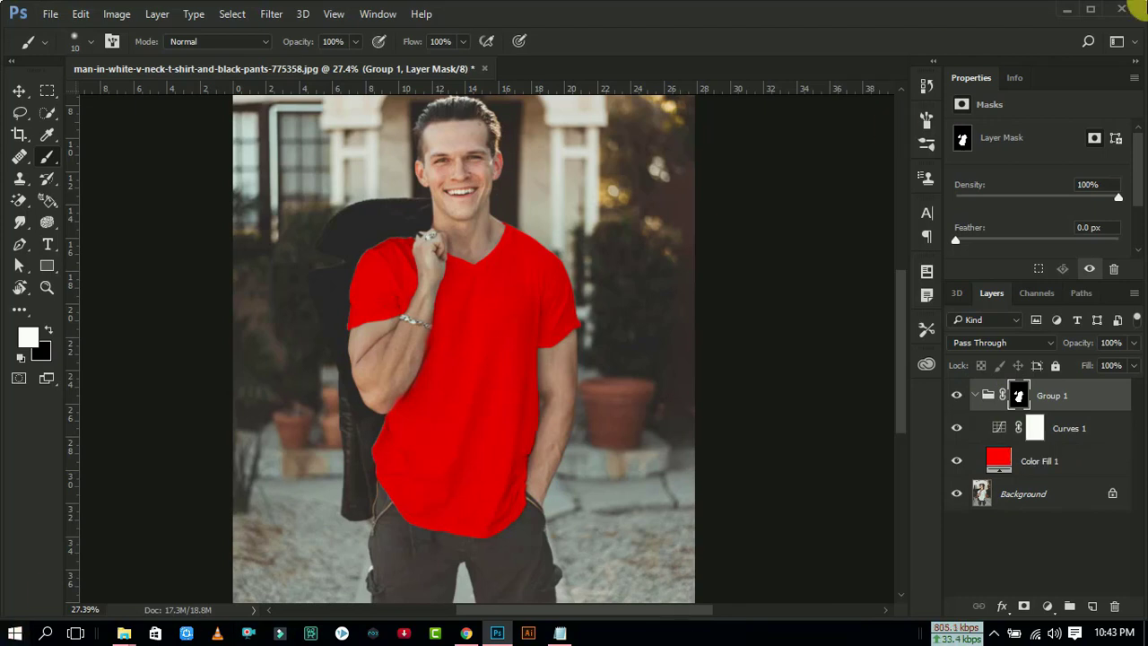
left_click(1045, 463)
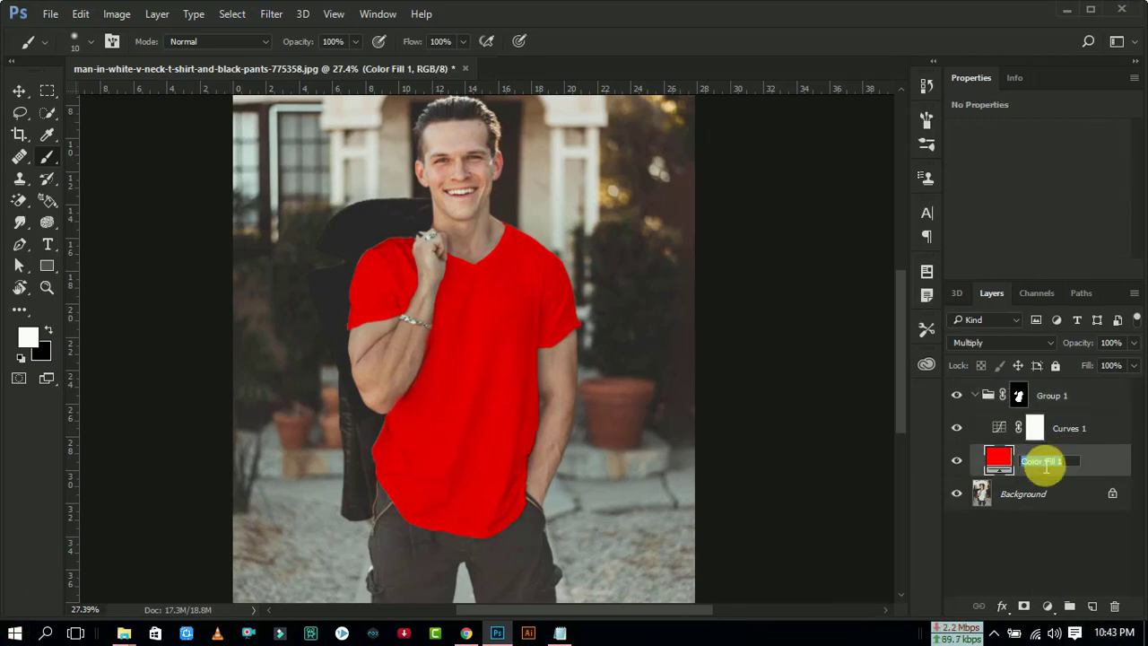
type("red")
left_click(1117, 465)
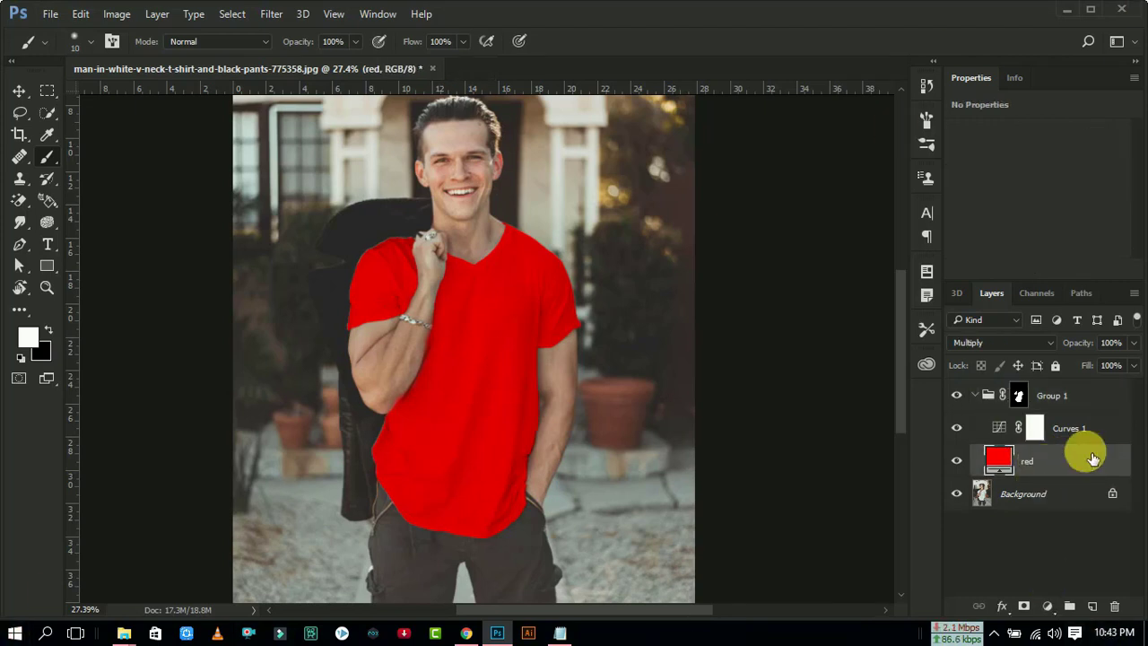
Step: Duplicate the red fill as a layer named 'blue' with fill colour 0600ff
left_click_drag(1077, 463, 1092, 606)
type("blue")
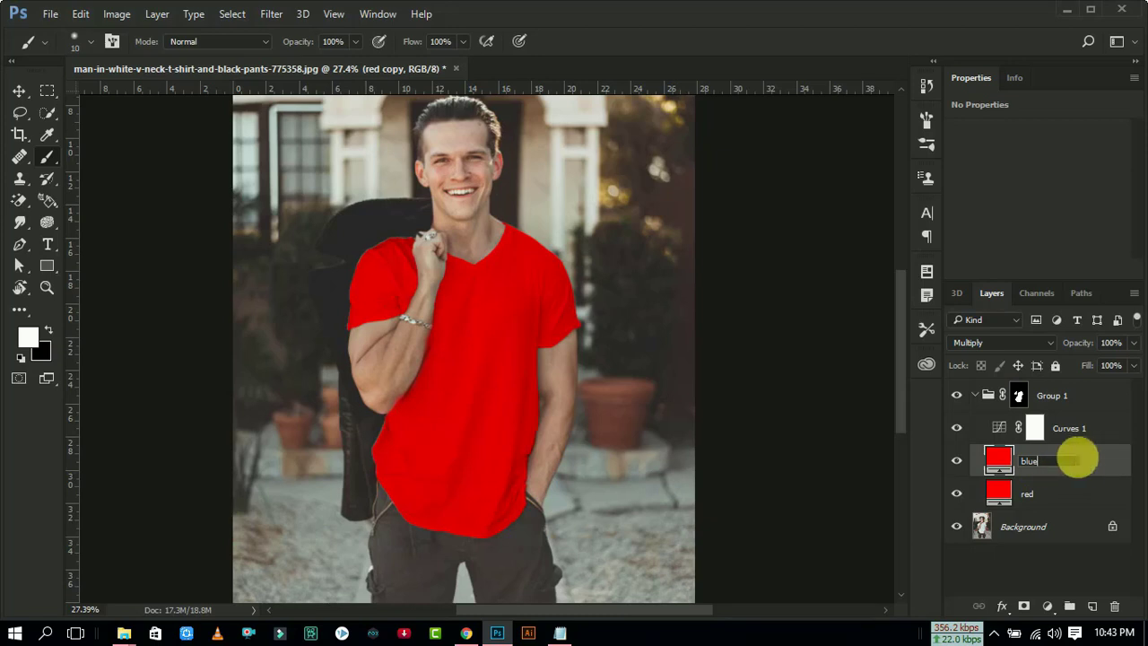
key("Return")
left_click(1002, 460)
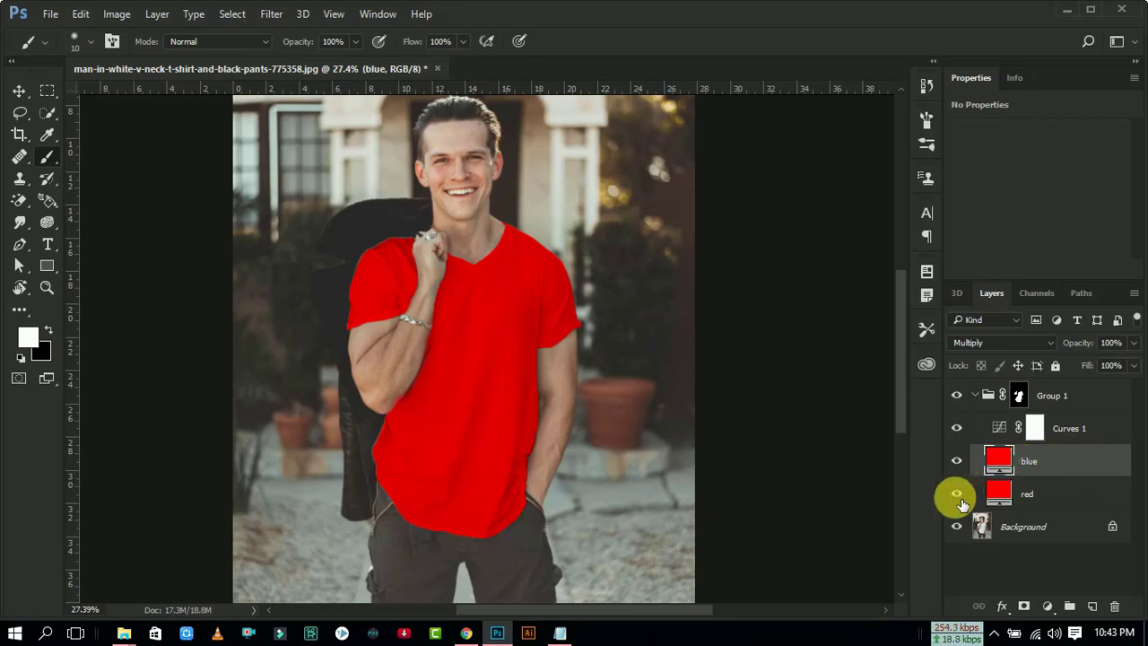
double_click(1003, 460)
left_click(590, 216)
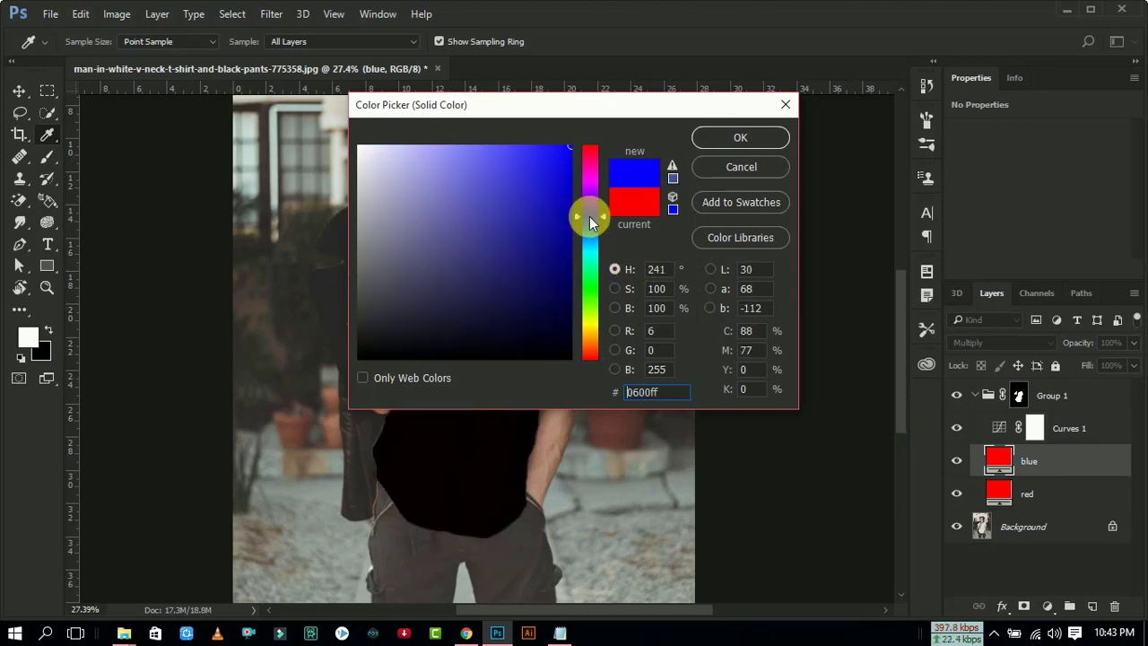
left_click(740, 138)
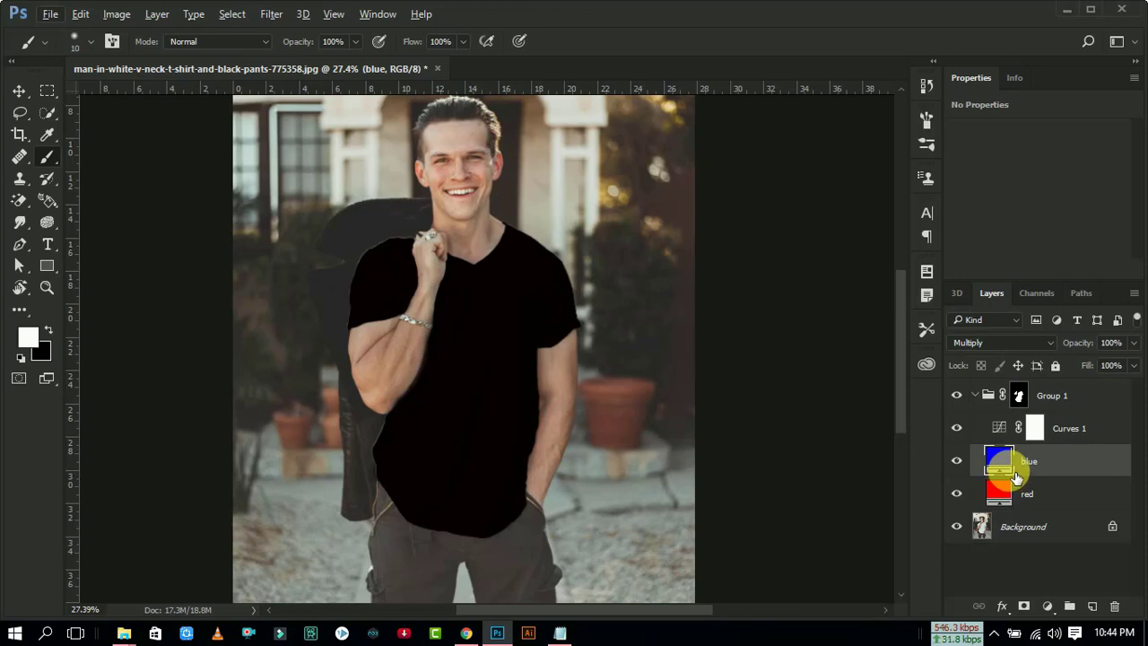
Step: Keep the blue layer's blend mode at Multiply and toggle its visibility to compare colours
scroll(479, 397, "up", 1)
scroll(502, 389, "up", 3)
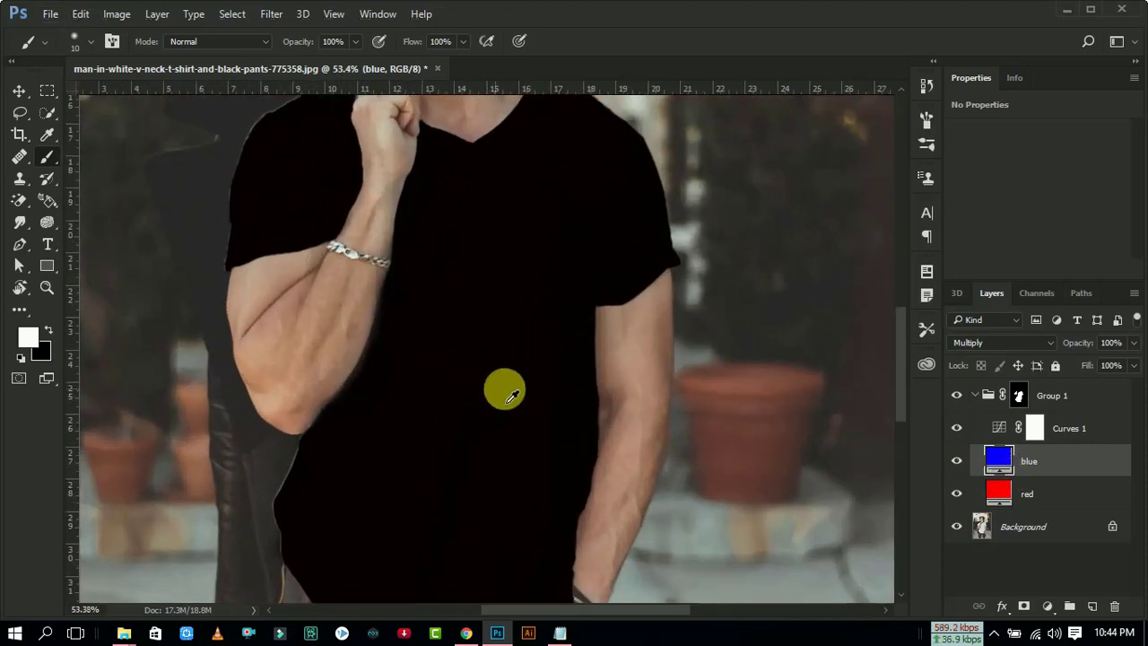
scroll(620, 422, "down", 1)
scroll(581, 461, "down", 2)
scroll(581, 461, "down", 1)
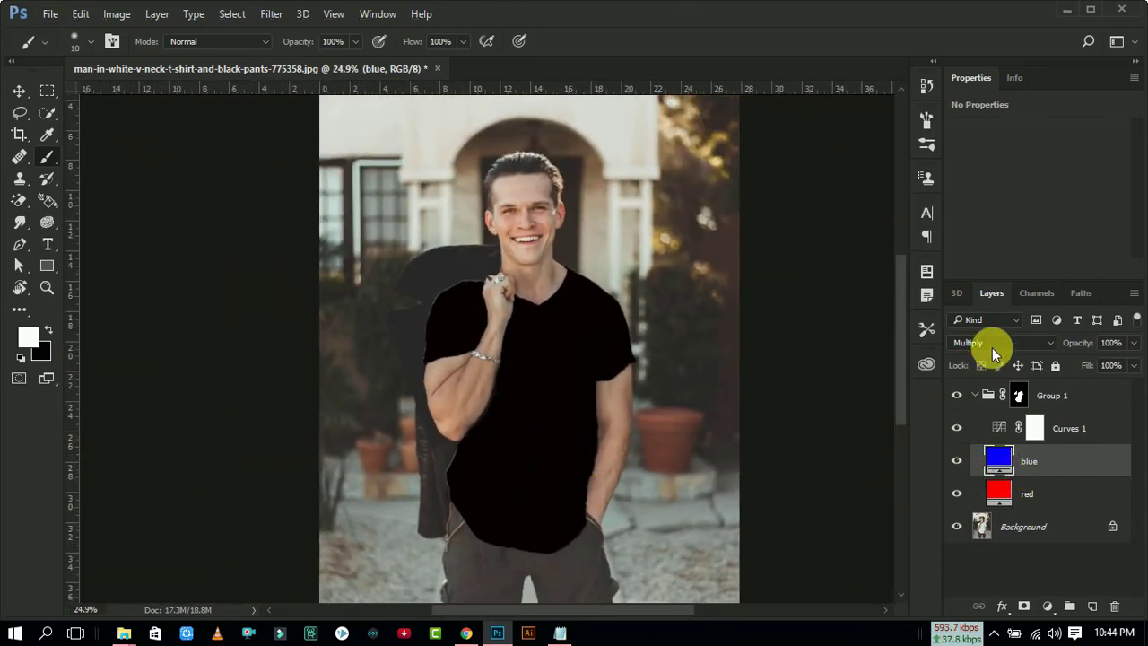
left_click(1022, 346)
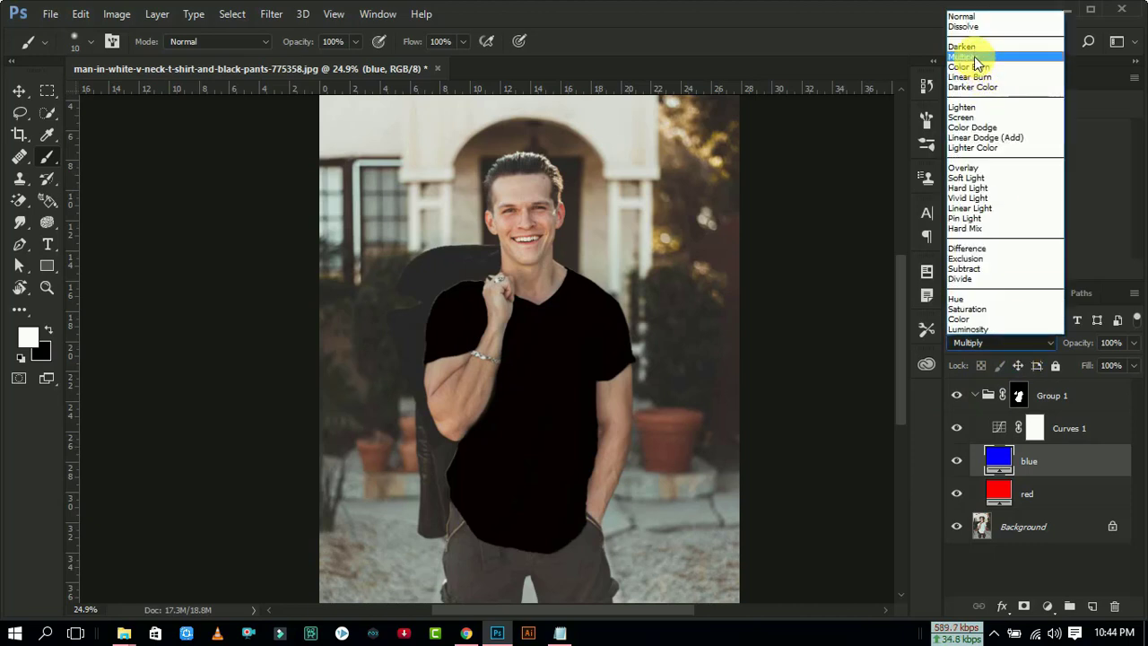
left_click(972, 53)
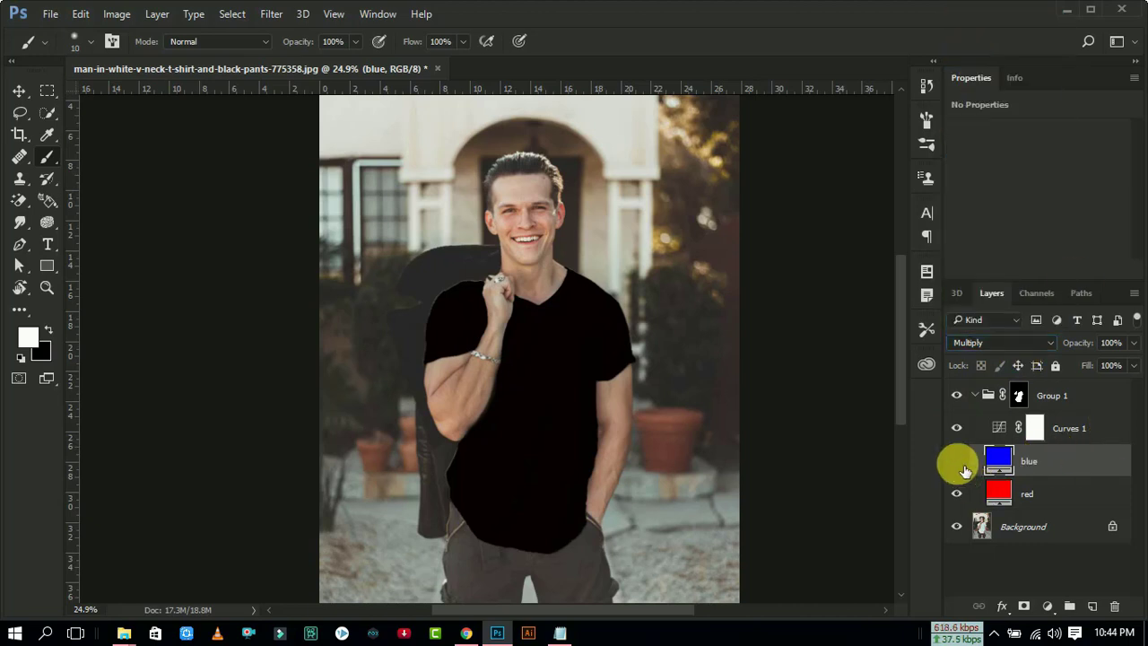
left_click(958, 462)
left_click(958, 462)
left_click(958, 463)
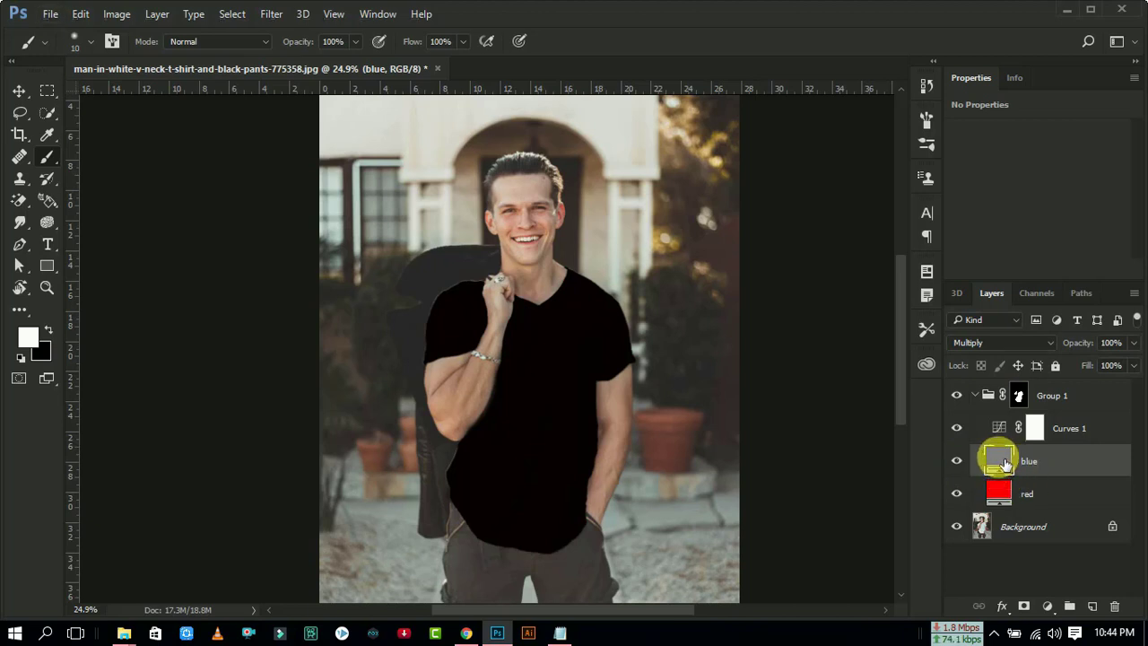
Step: Add a Curves adjustment and drag on the shirt to lighten it to grey
left_click(1046, 606)
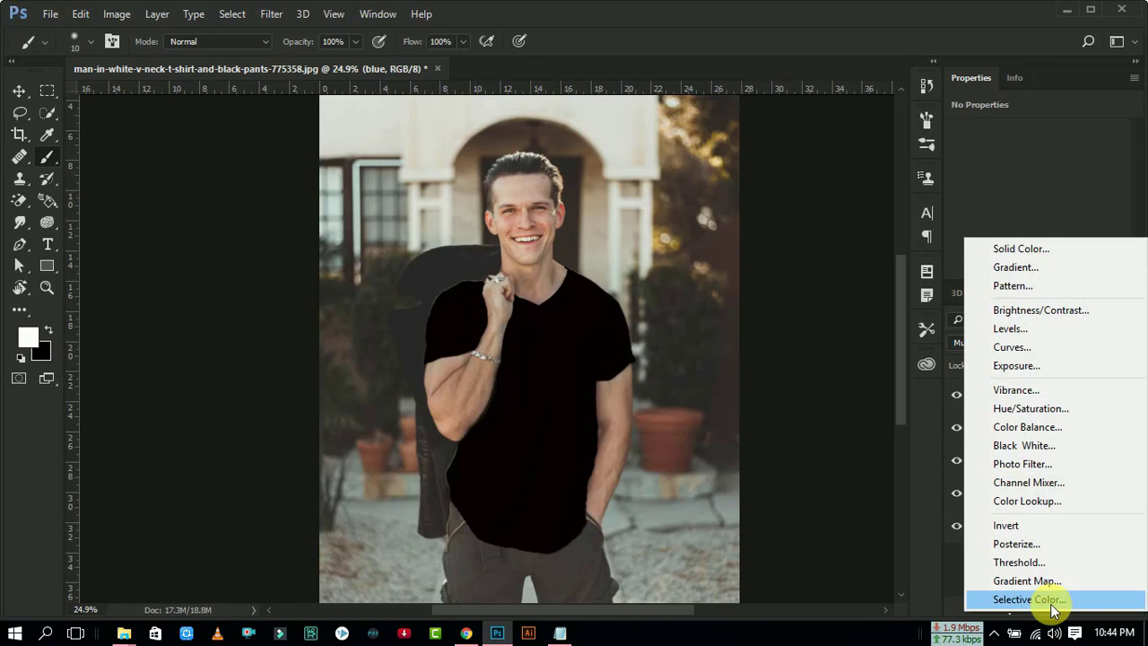
left_click(1017, 349)
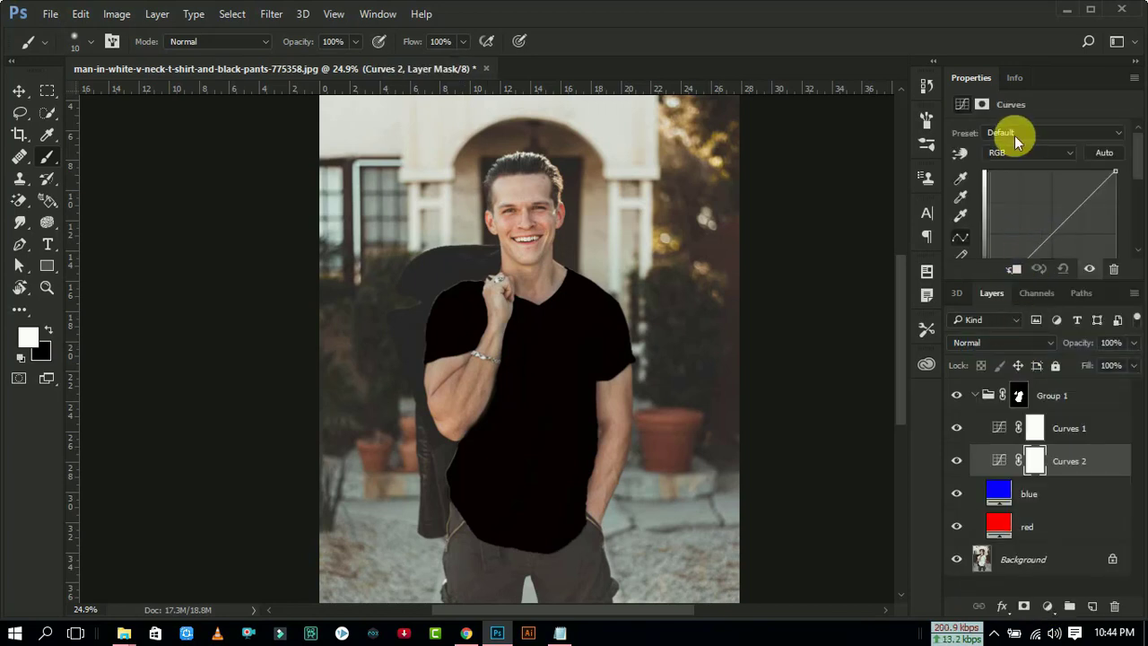
left_click(959, 152)
mouse_move(546, 418)
left_mouse_down()
mouse_move(562, 333)
mouse_move(522, 438)
left_mouse_up()
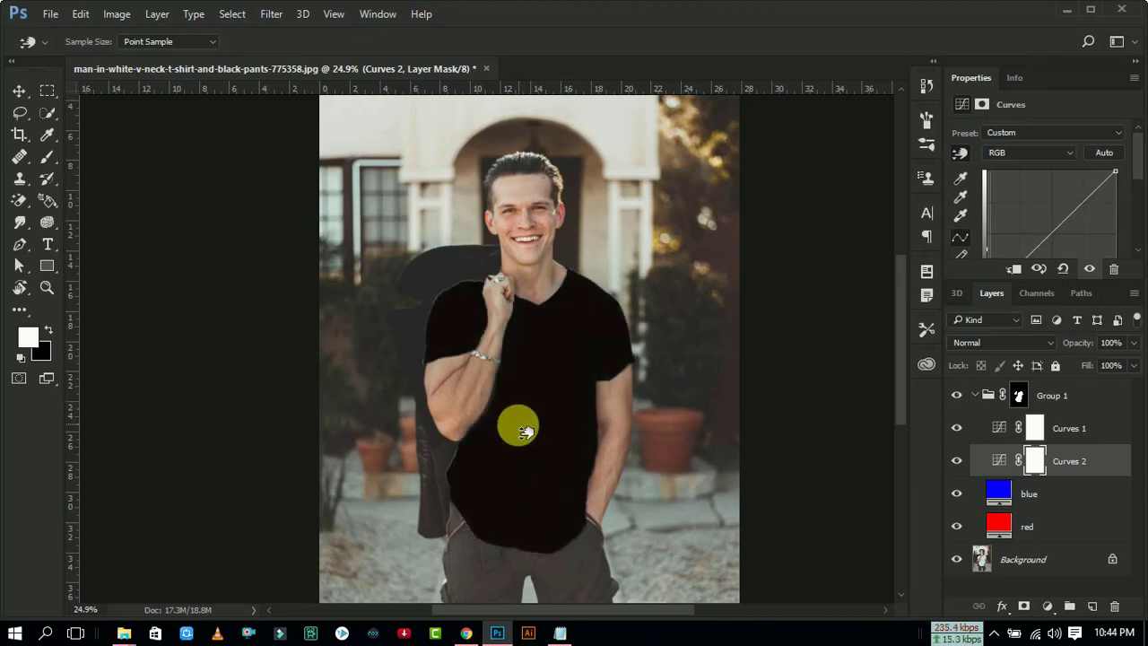
scroll(521, 438, "up", 3)
Step: Undo the curve edit and delete the extra Curves 2 layer
key("ctrl+z")
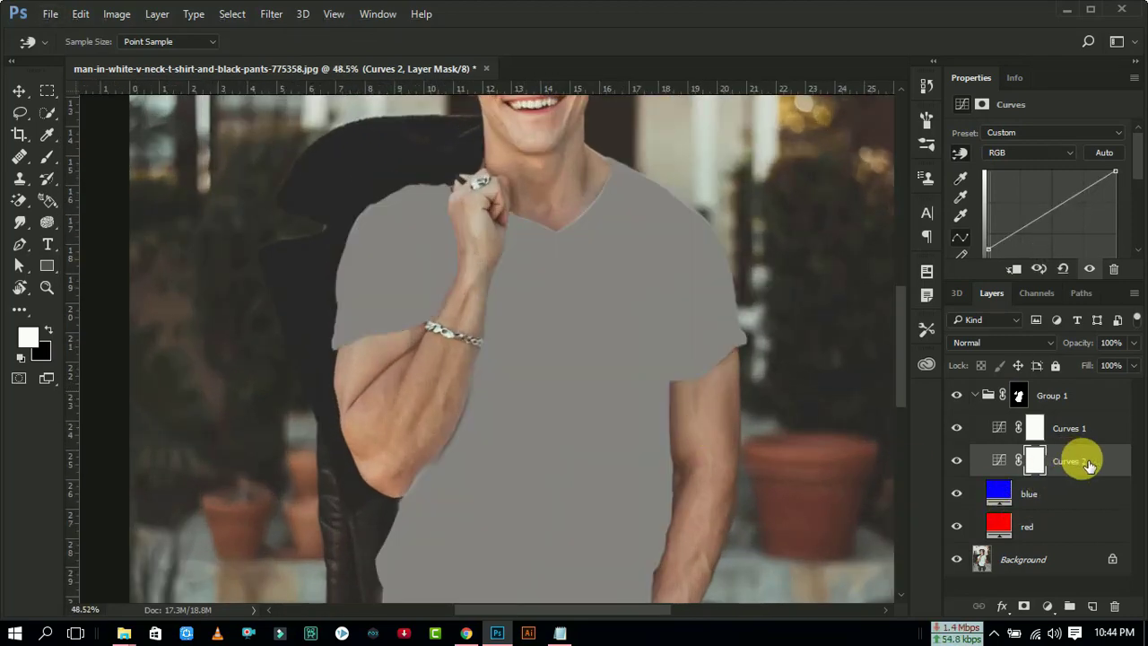
key("ctrl+z")
key("Delete")
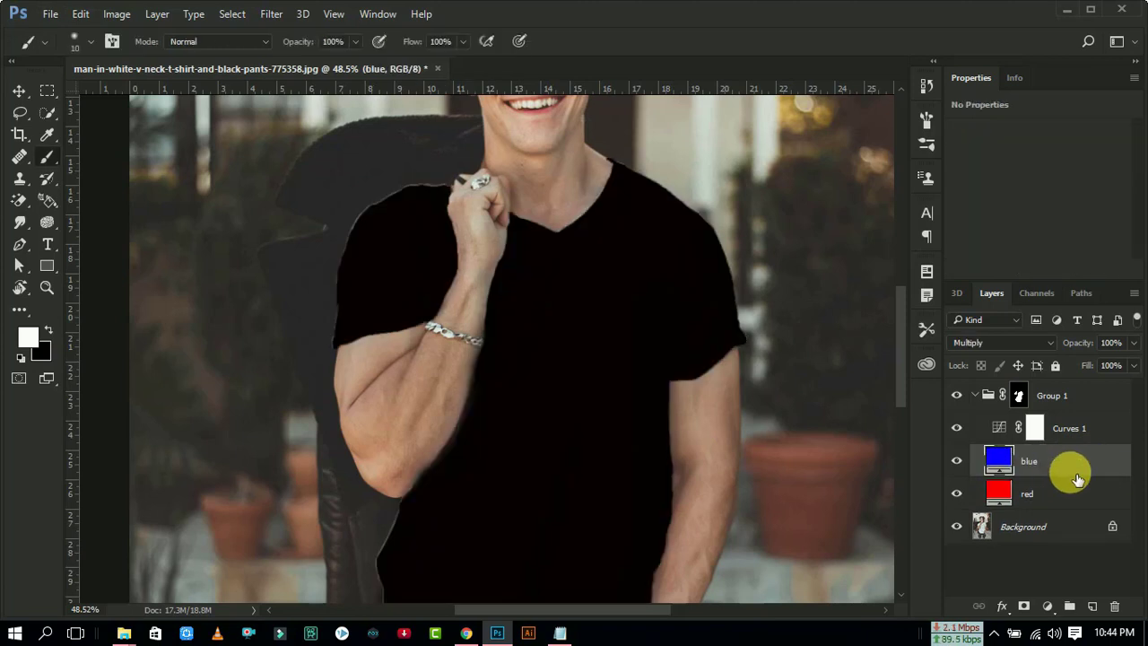
key("z")
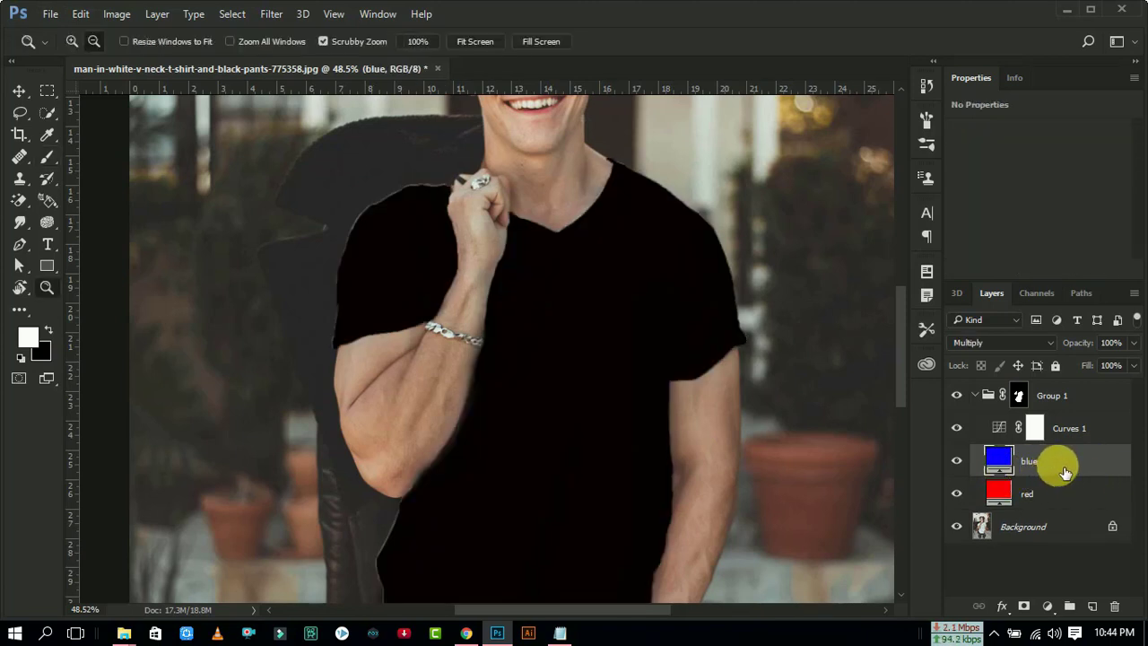
Step: Delete the extra blue fill layer and duplicate Group 1 as Group 1 copy
key("Delete")
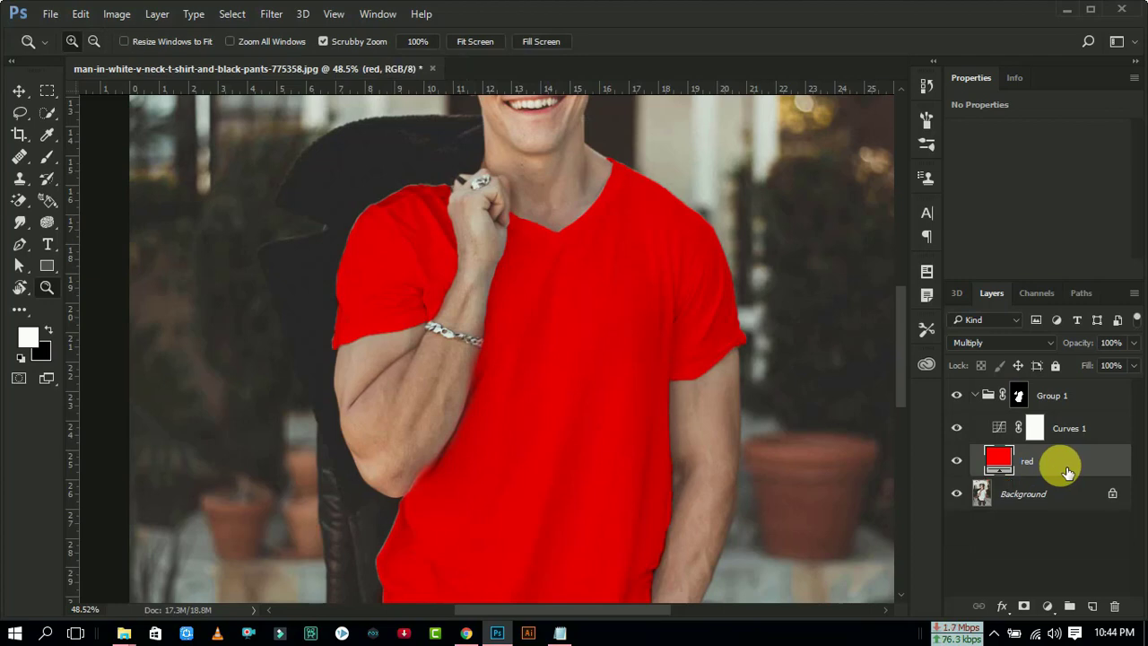
left_click(632, 402, "alt")
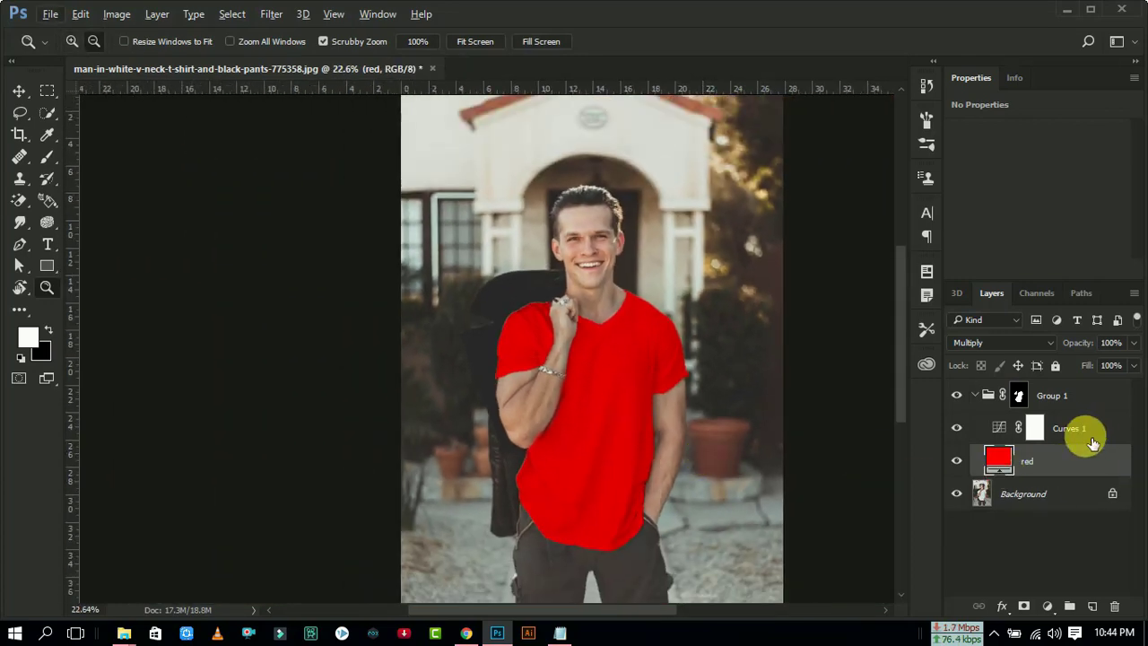
left_click(1082, 437)
left_click(1082, 396)
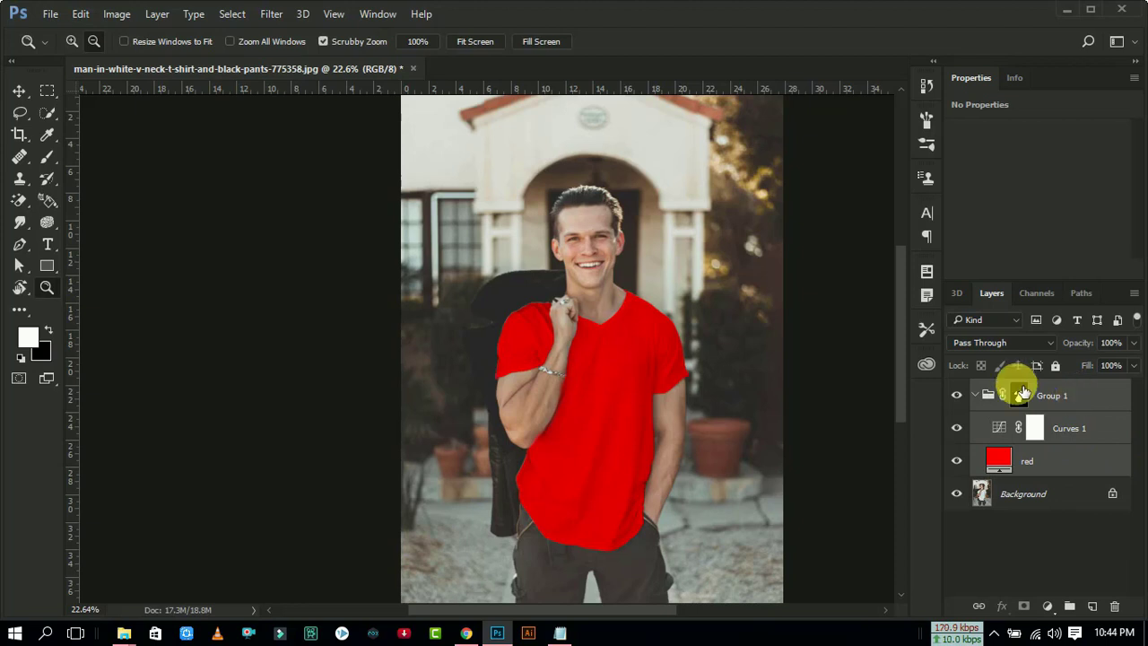
left_click(975, 395)
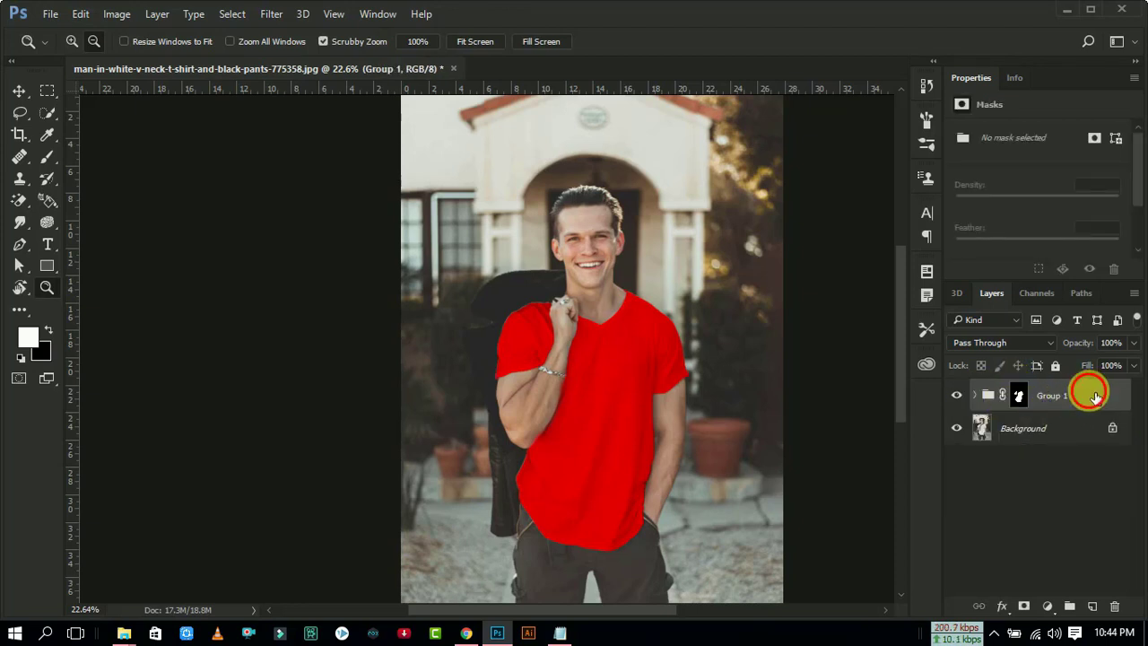
left_click_drag(1094, 395, 1092, 606)
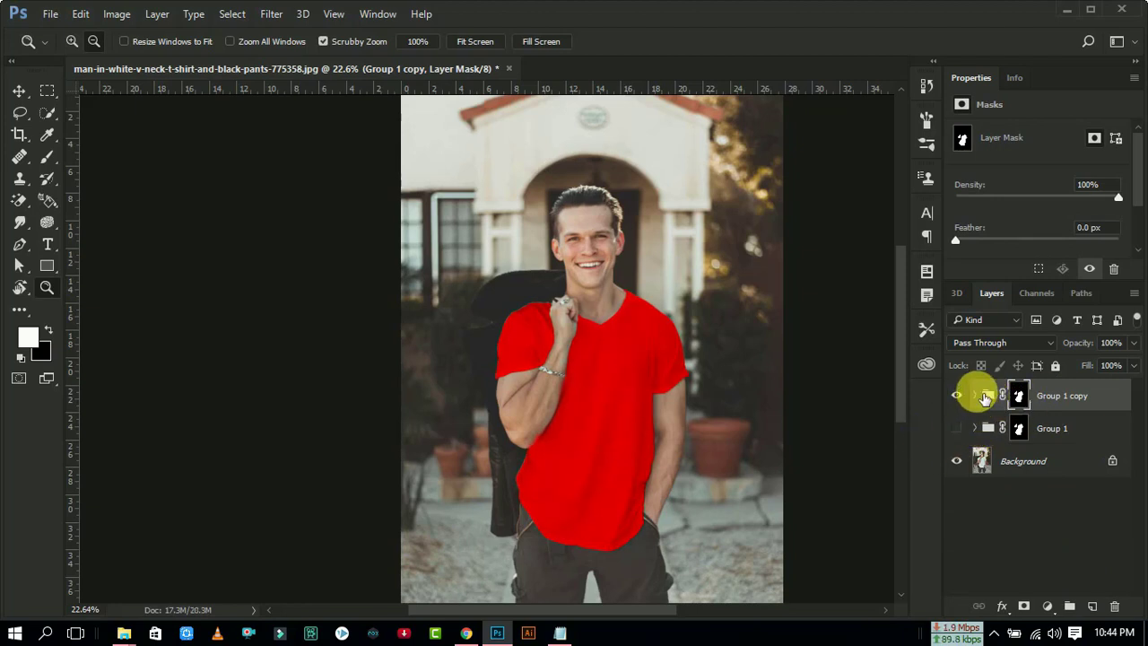
Step: Change the fill colour inside Group 1 copy from red to blue
left_click(976, 395)
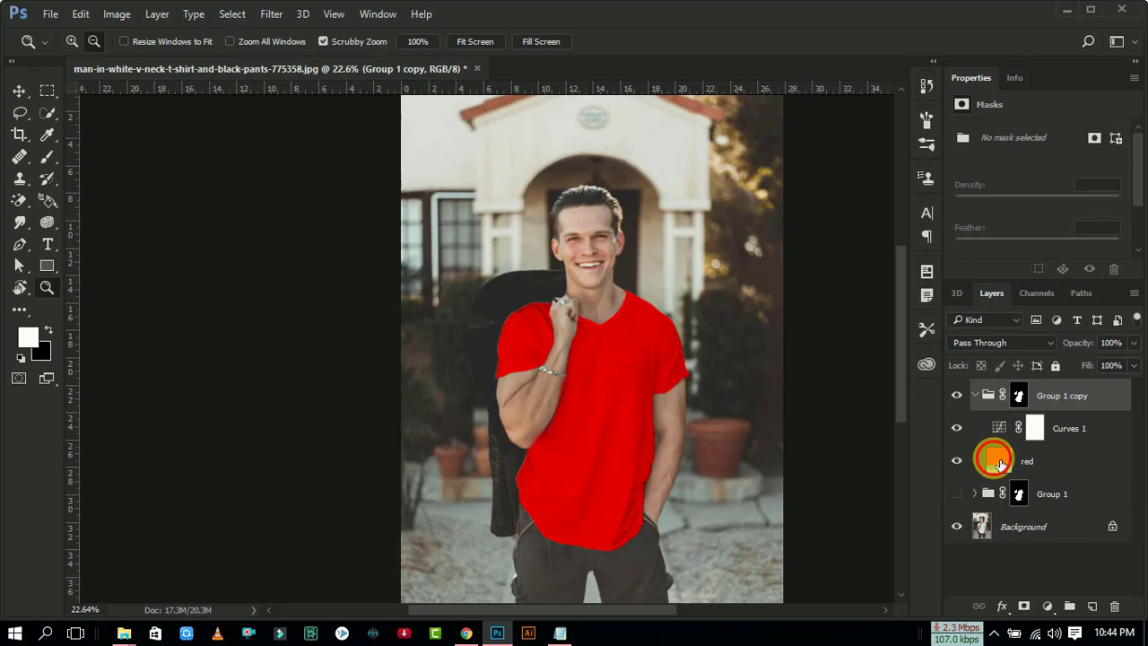
double_click(999, 461)
left_click(606, 213)
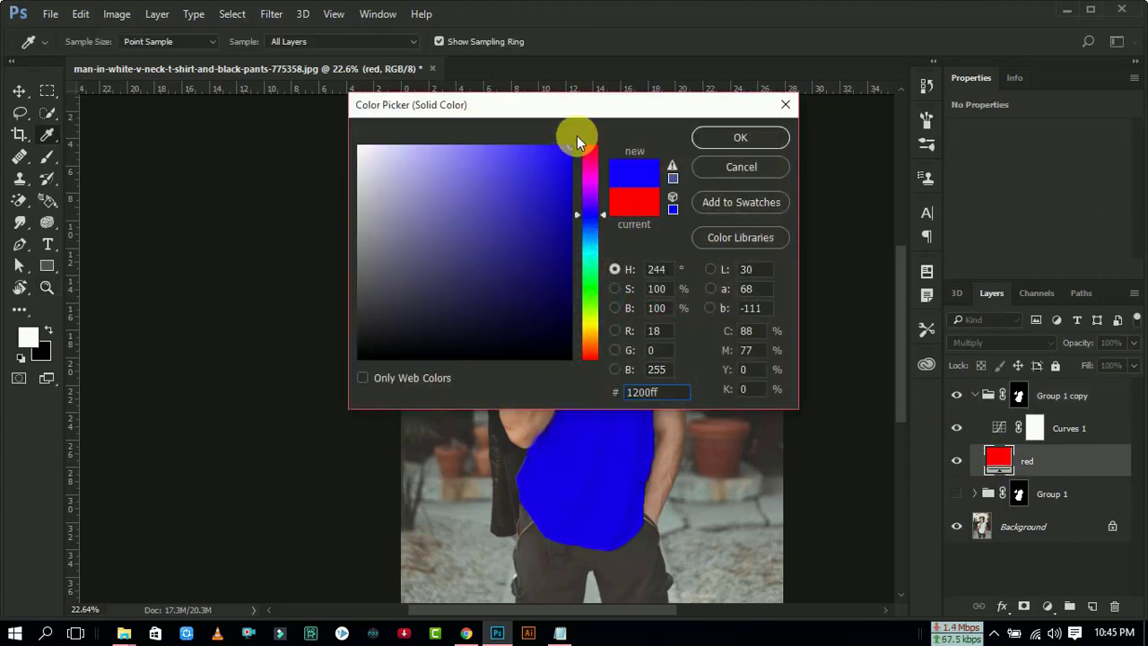
left_click(752, 134)
key("z")
left_click(629, 363)
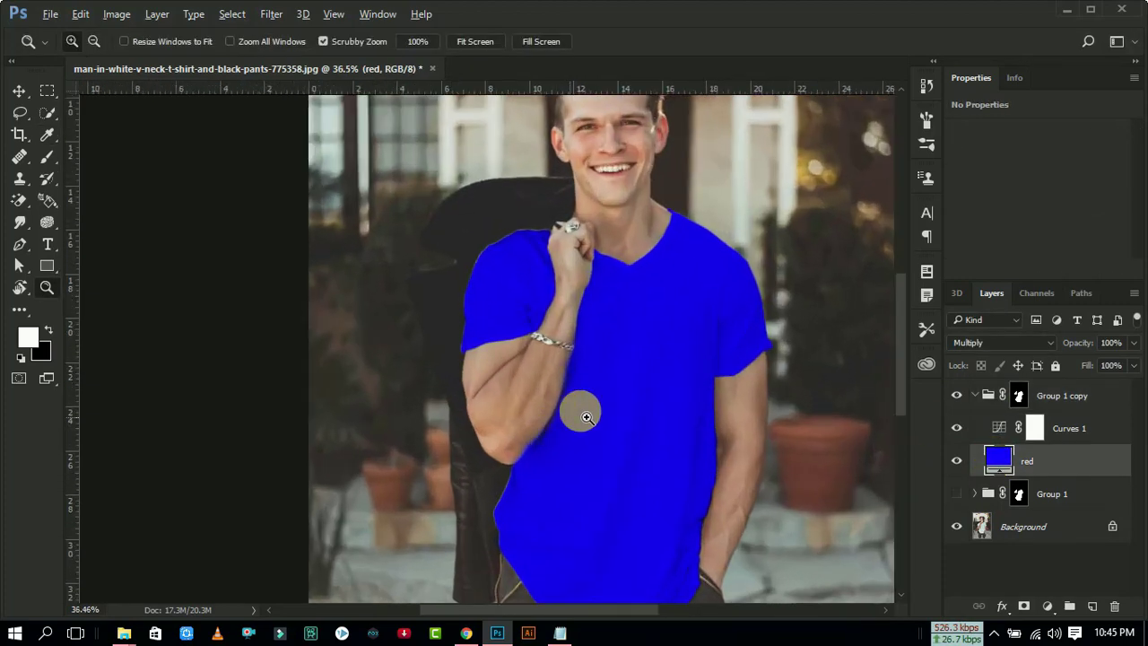
left_click(699, 325)
scroll(699, 325, "up", 2)
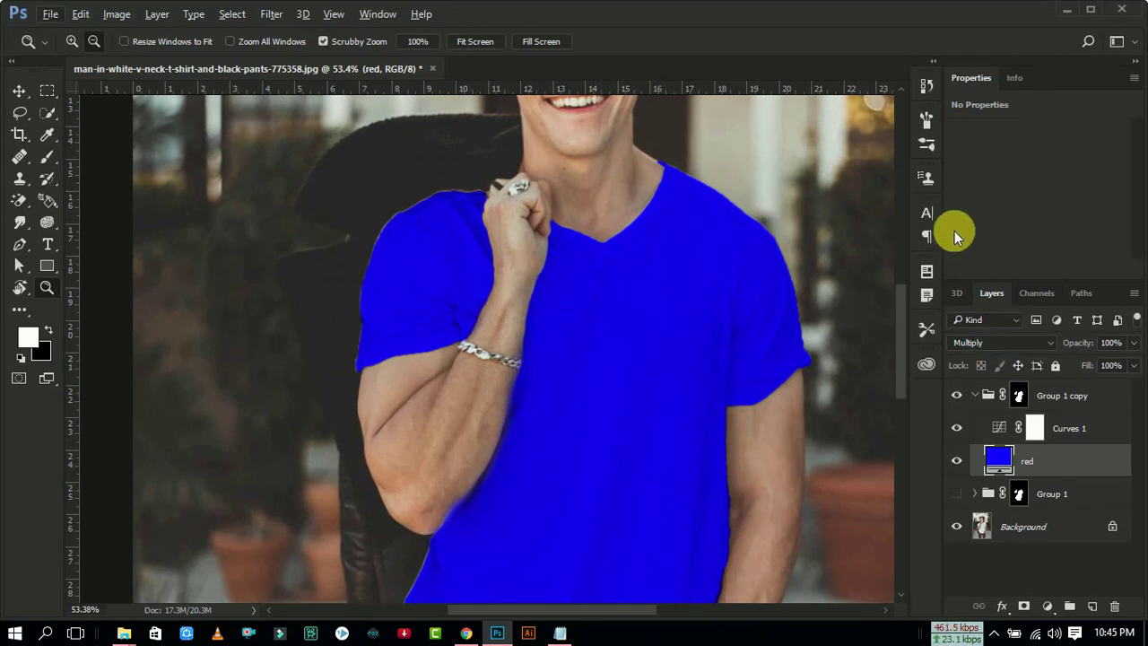
Step: Drag on the shirt with the copy's Curves 1 targeted-adjustment hand to darken it to violet-blue
left_click(1035, 403)
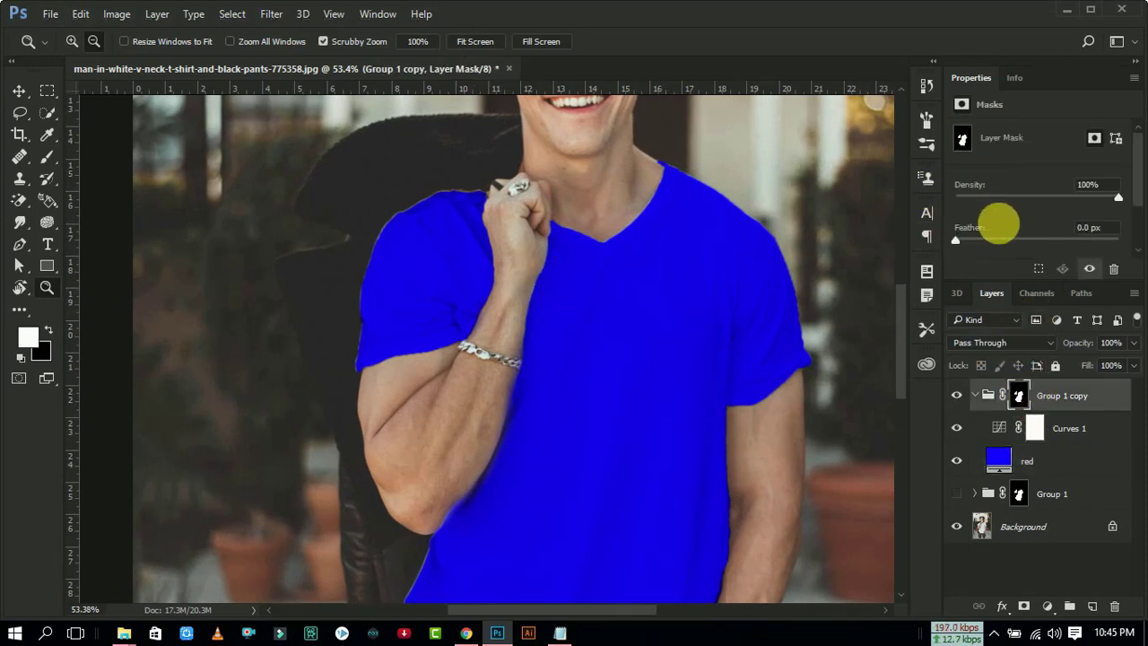
left_click(970, 428)
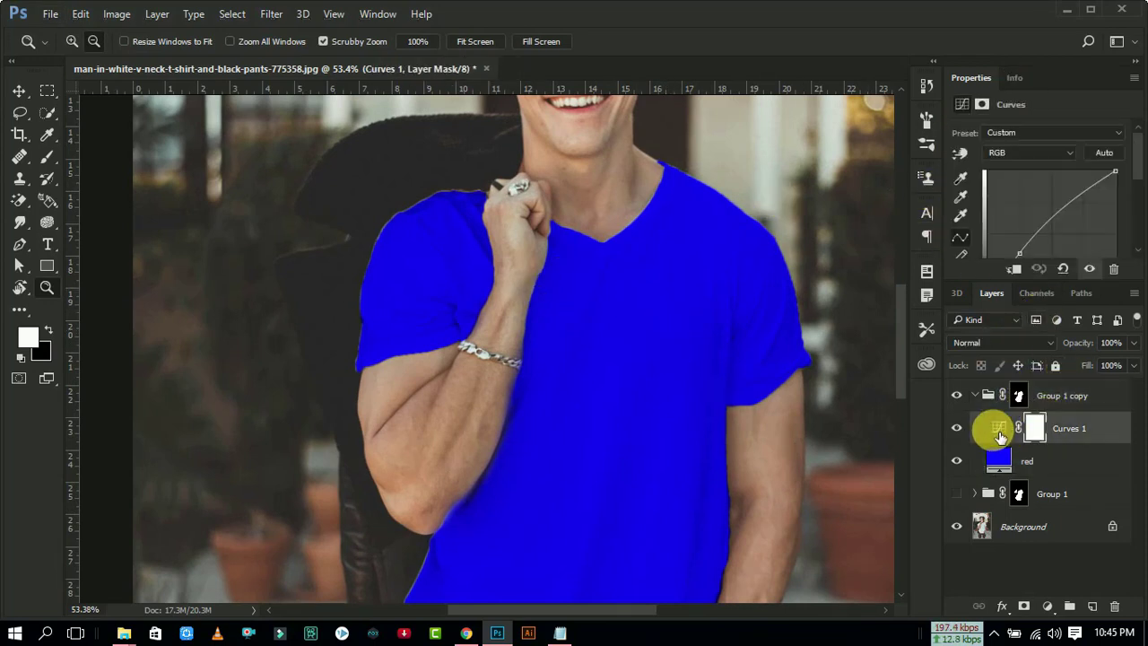
left_click(957, 158)
mouse_move(646, 343)
left_mouse_down()
mouse_move(646, 390)
mouse_move(687, 313)
mouse_move(705, 304)
mouse_move(687, 321)
mouse_move(687, 299)
left_mouse_up()
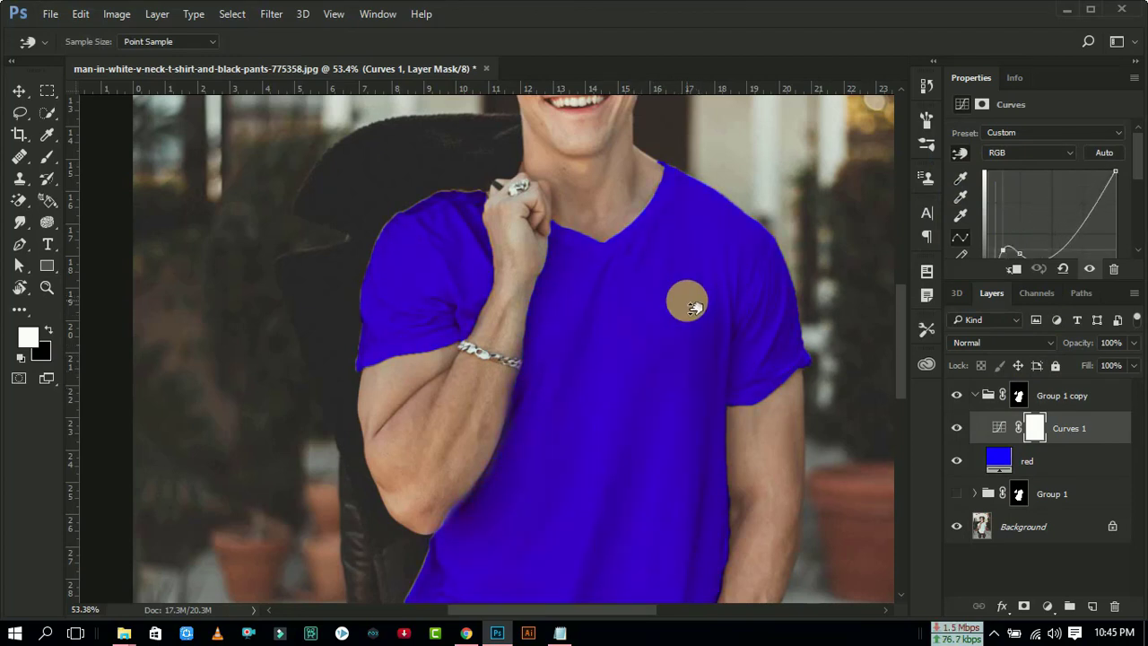
left_click(979, 400)
scroll(676, 405, "down", 2)
scroll(676, 405, "down", 2)
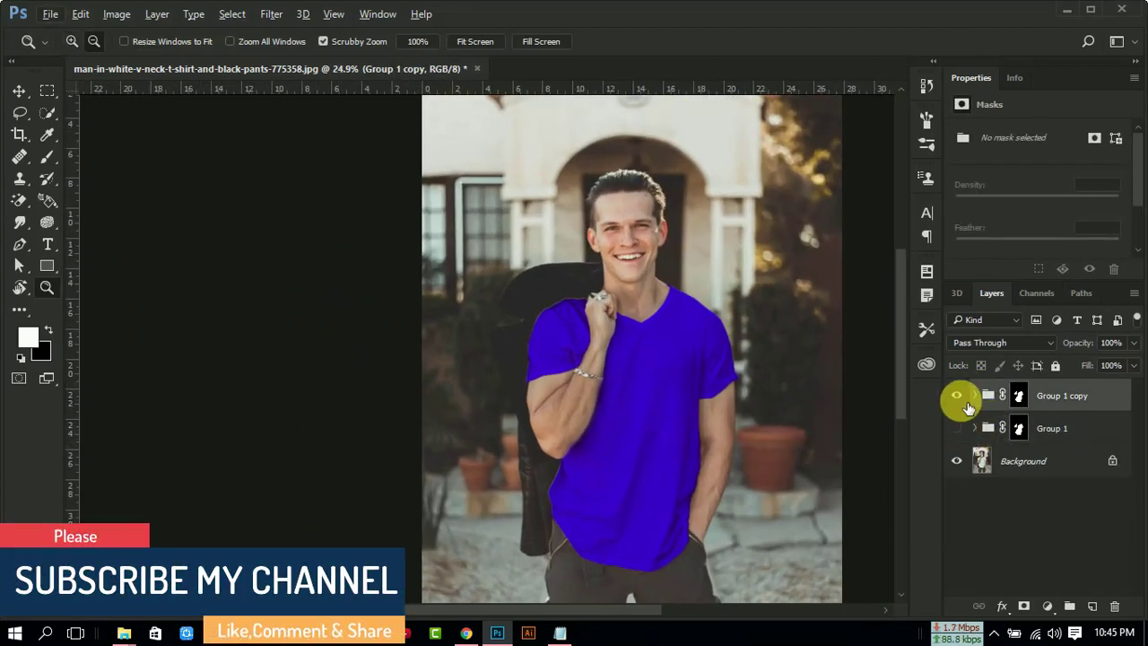
left_click(955, 425)
left_click(956, 395)
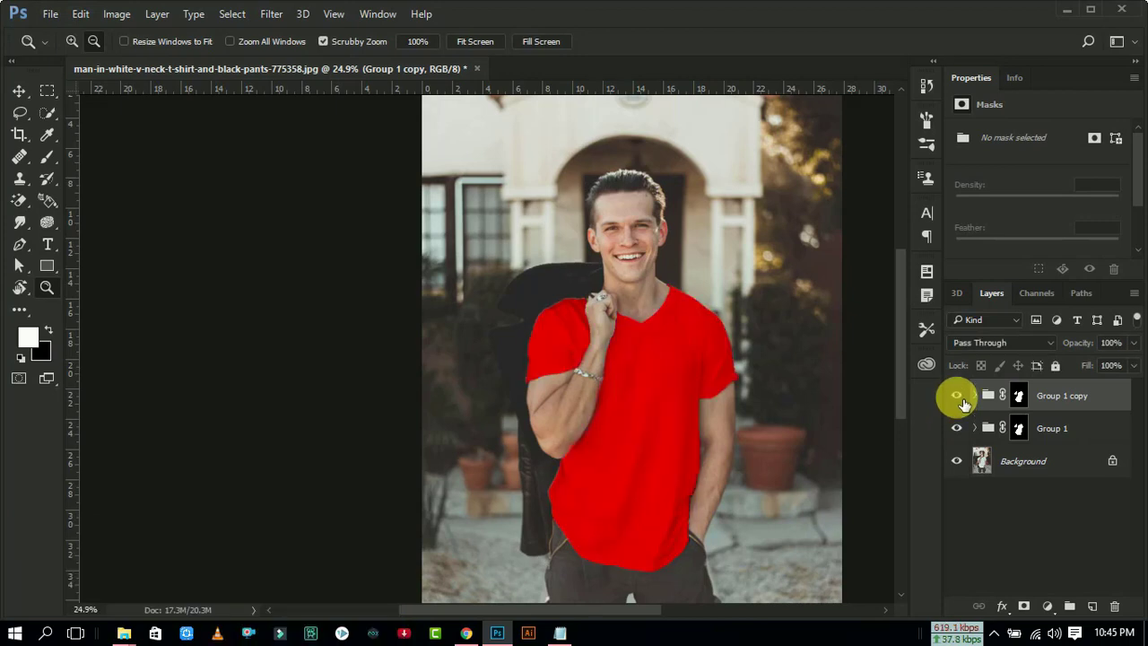
left_click(956, 395)
left_click(956, 395)
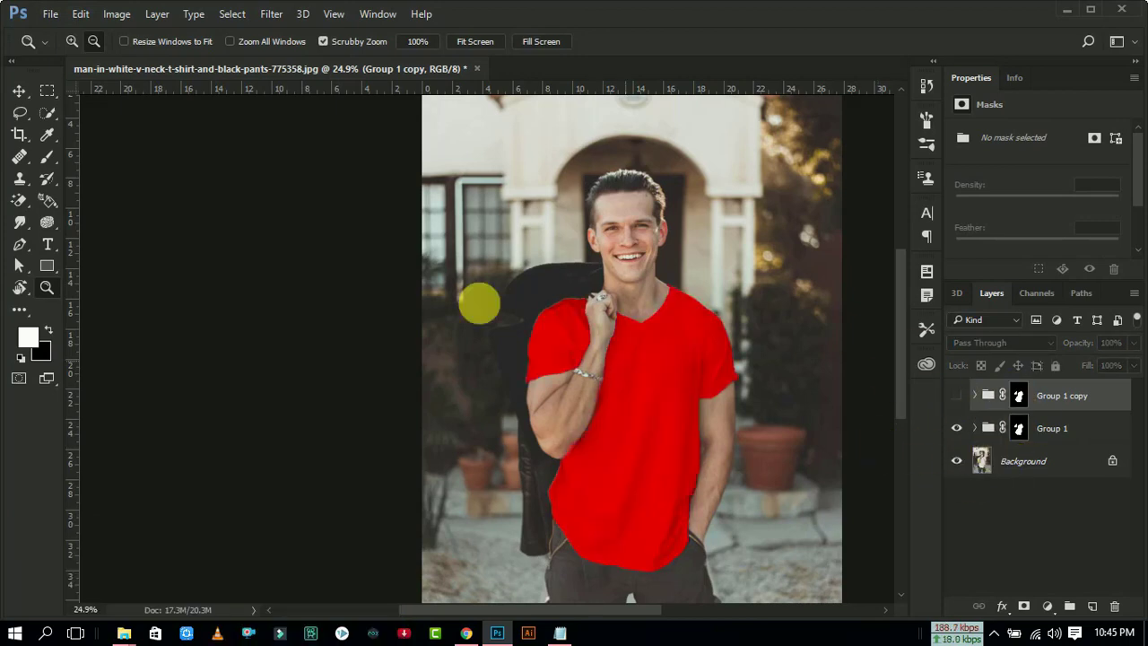
left_click(19, 90)
scroll(680, 275, "down", 2)
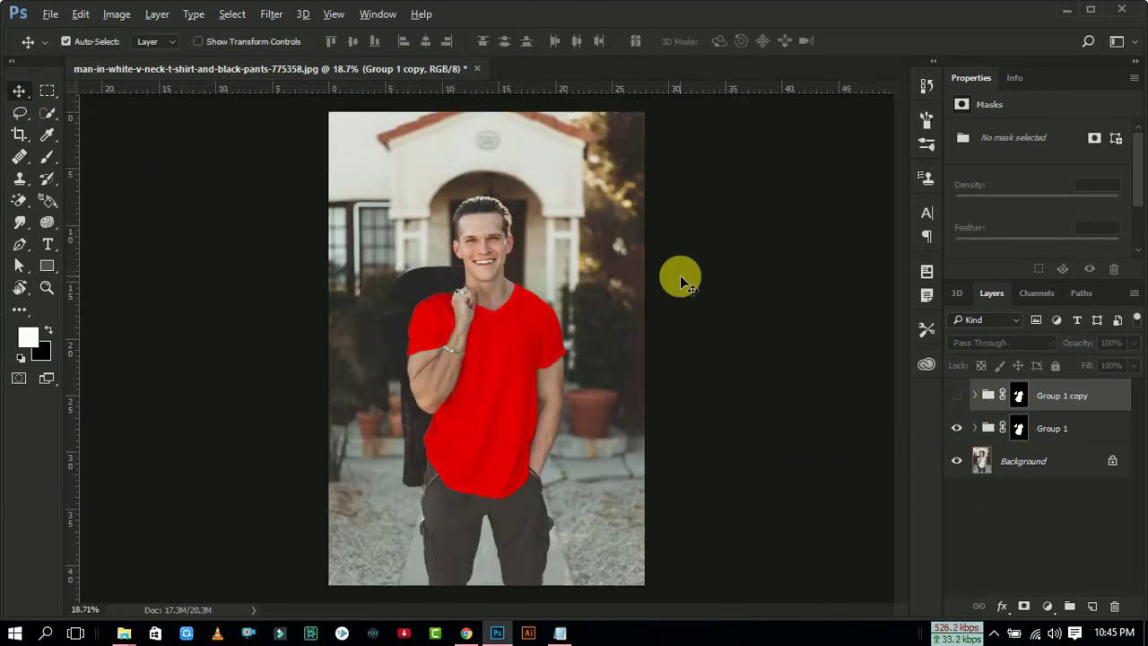
left_click(960, 396)
left_click(960, 396)
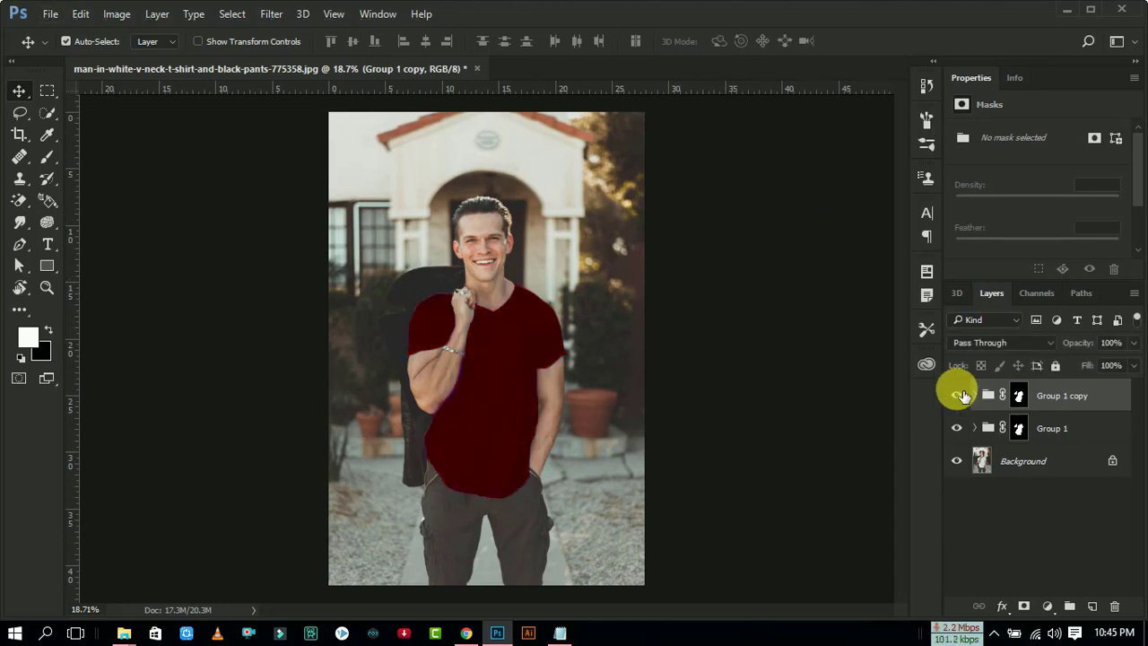
left_click(959, 430)
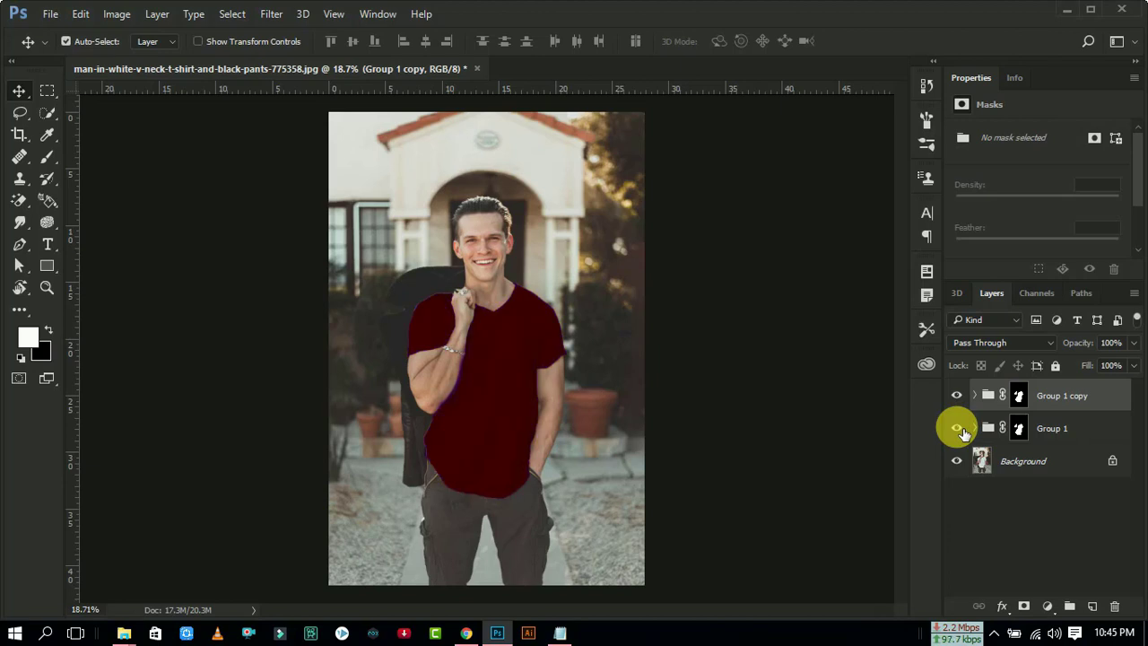
left_click(957, 398)
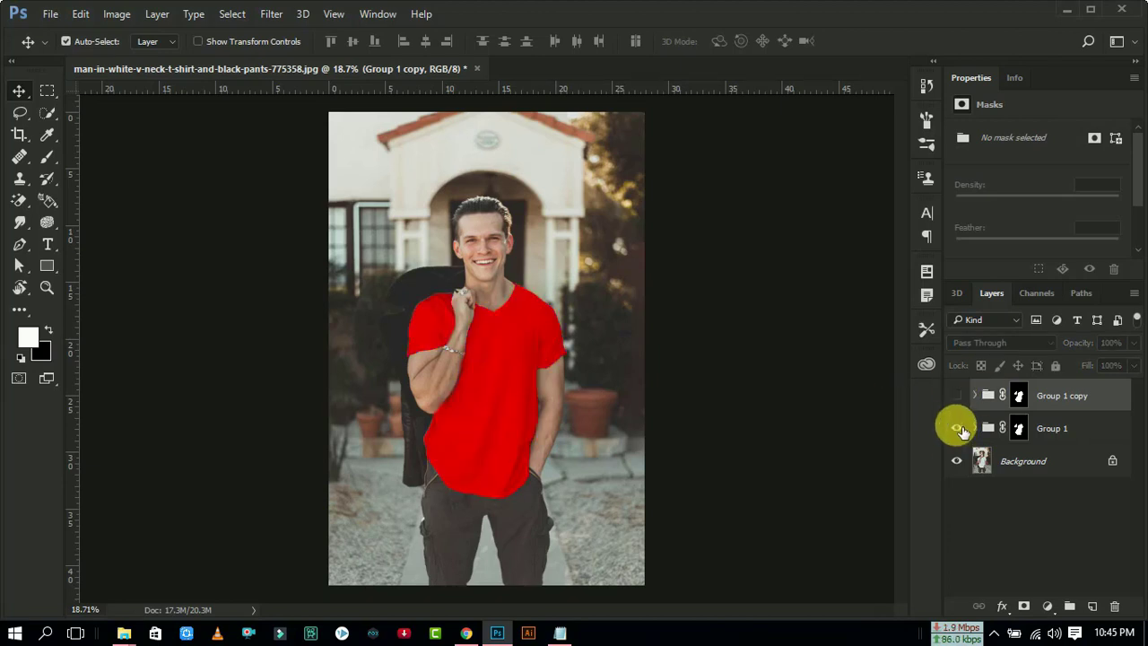
left_click(957, 395)
left_click(957, 429)
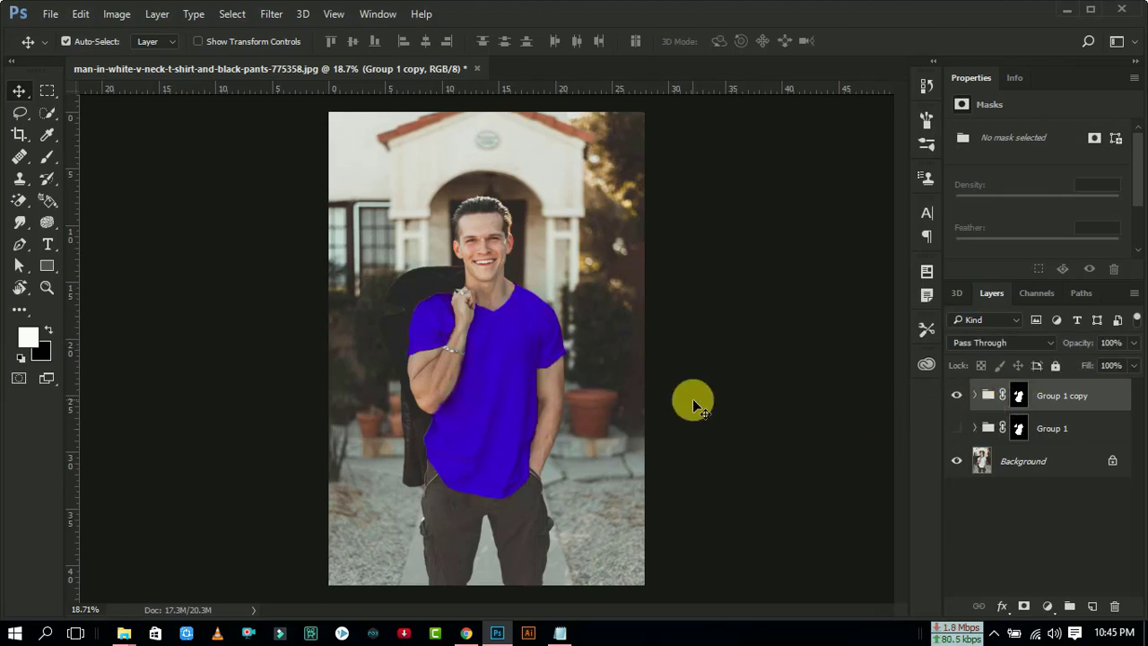
Step: Rename Group 1 to 'color 1' and Group 1 copy to 'color 2'
double_click(1052, 429)
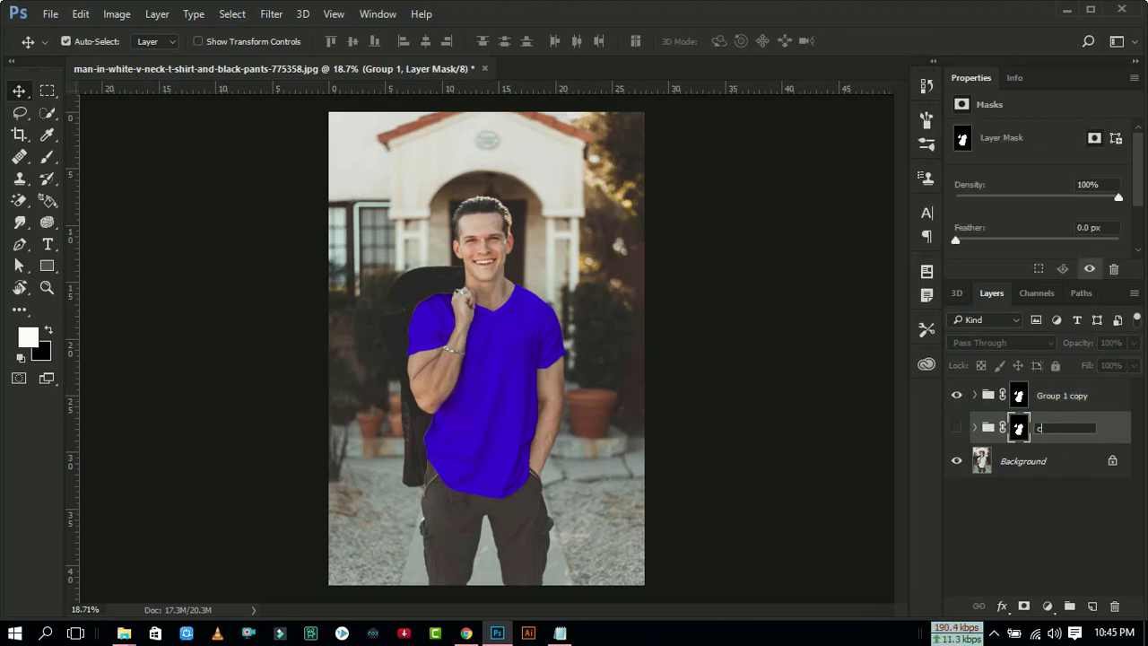
type("clor")
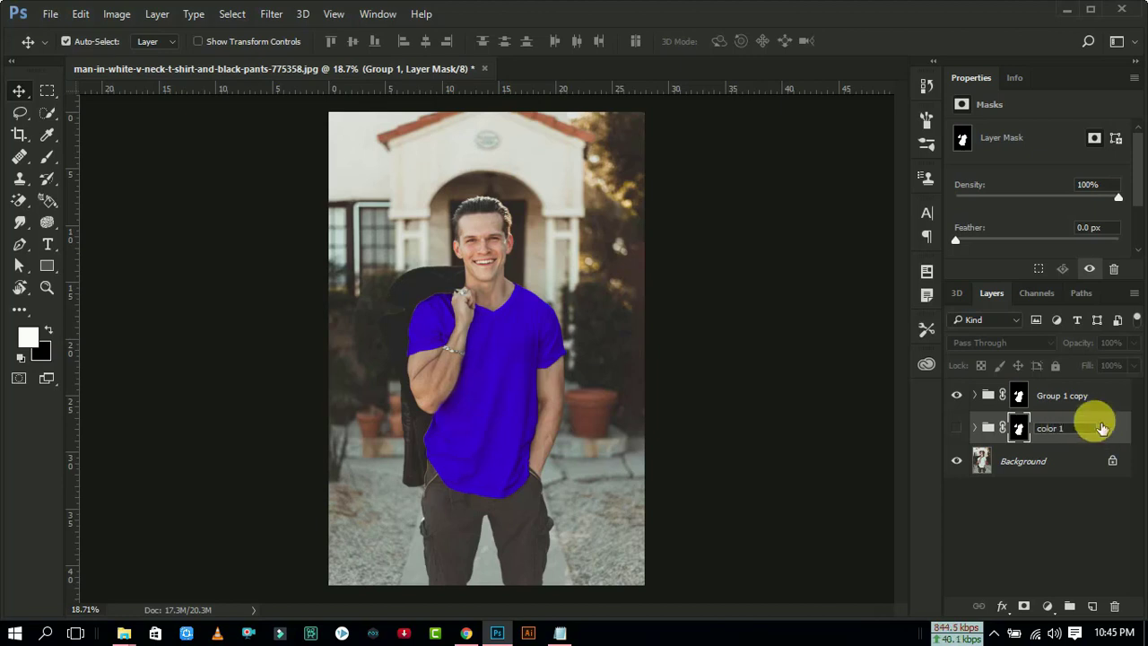
double_click(1076, 401)
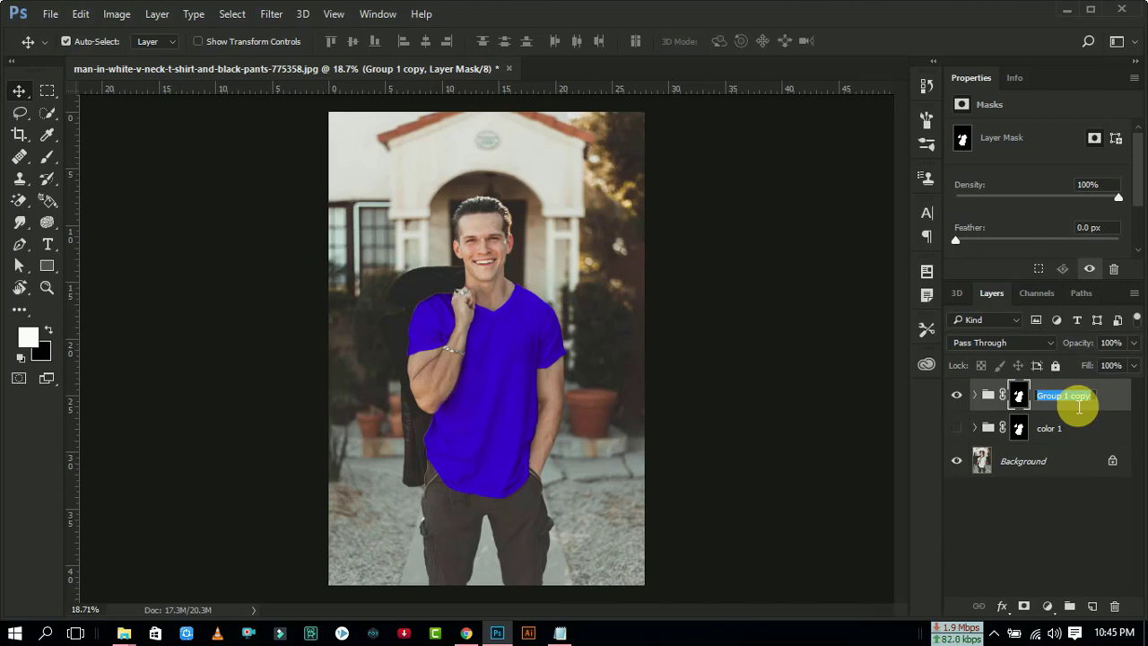
type("color")
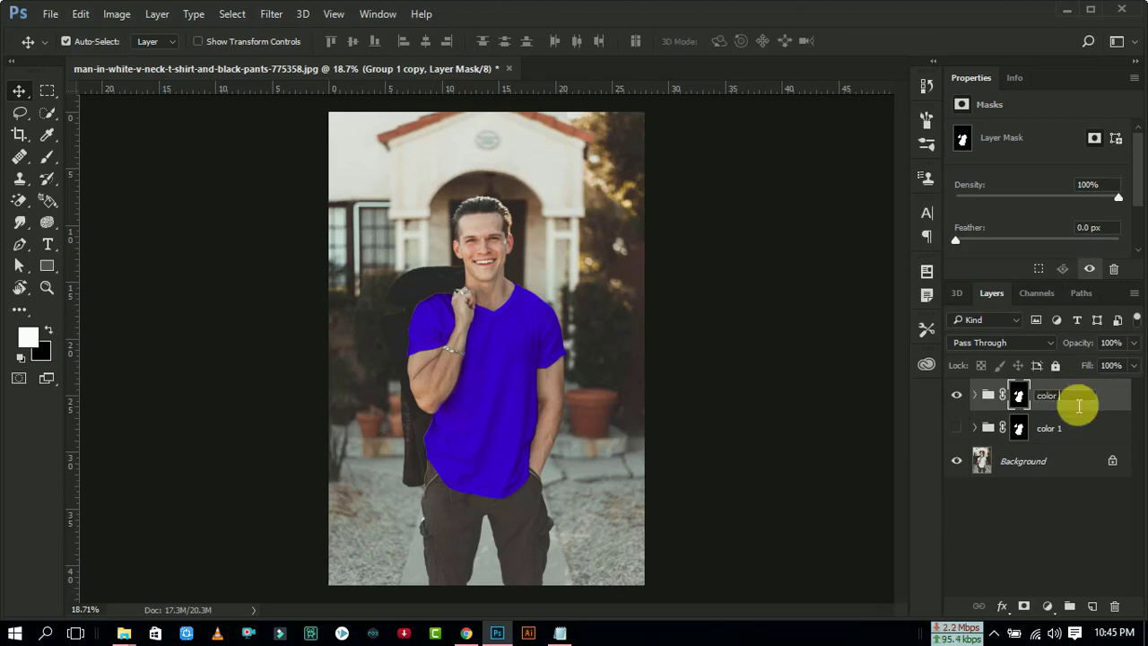
type(" 2")
left_click(1110, 406)
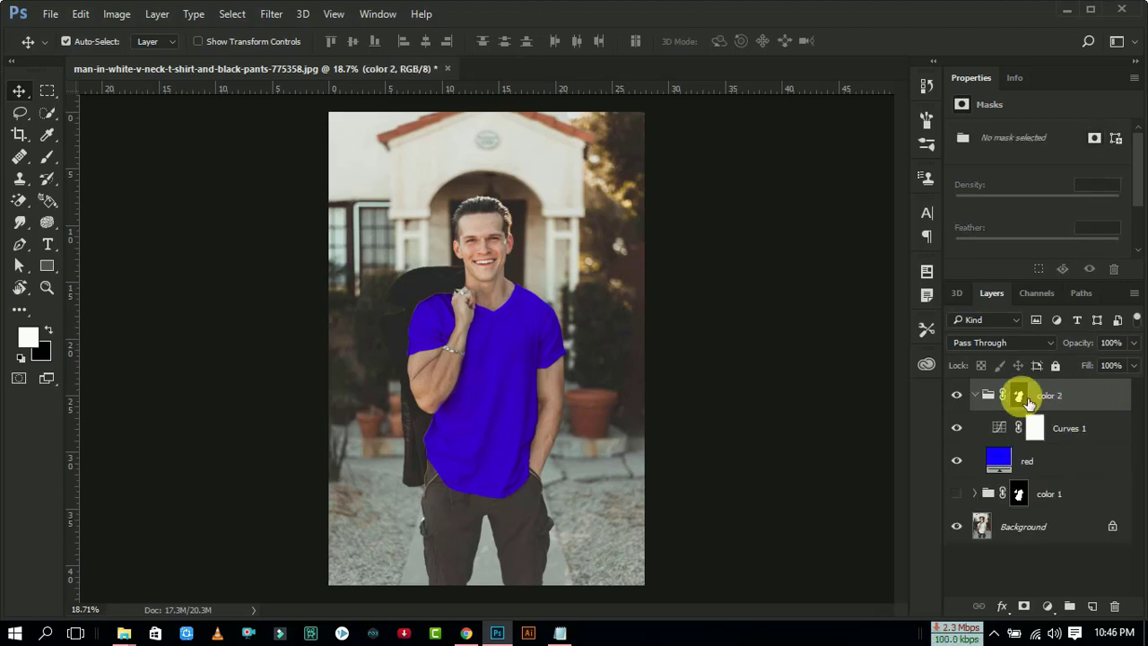
left_click(975, 396)
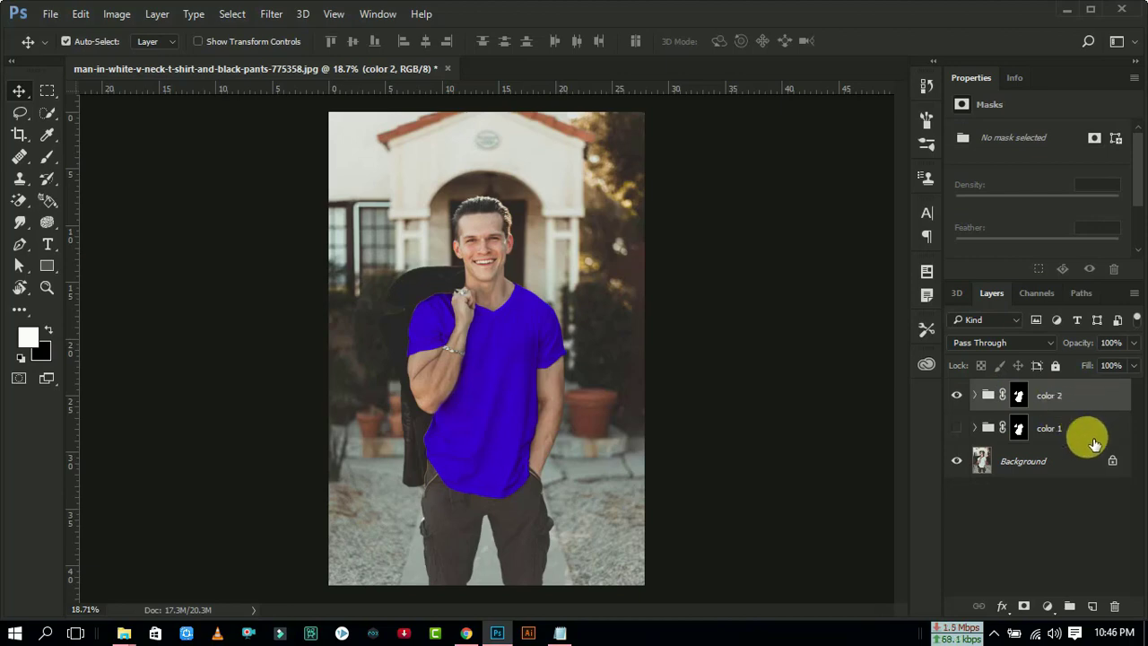